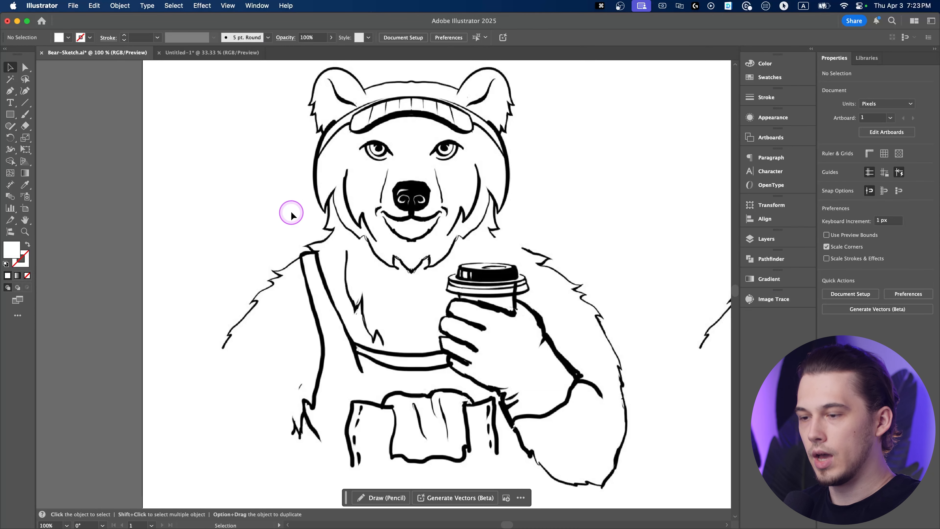
# Set up the Pen tool with no fill and a CMYK Red stroke
pyautogui.press('p')
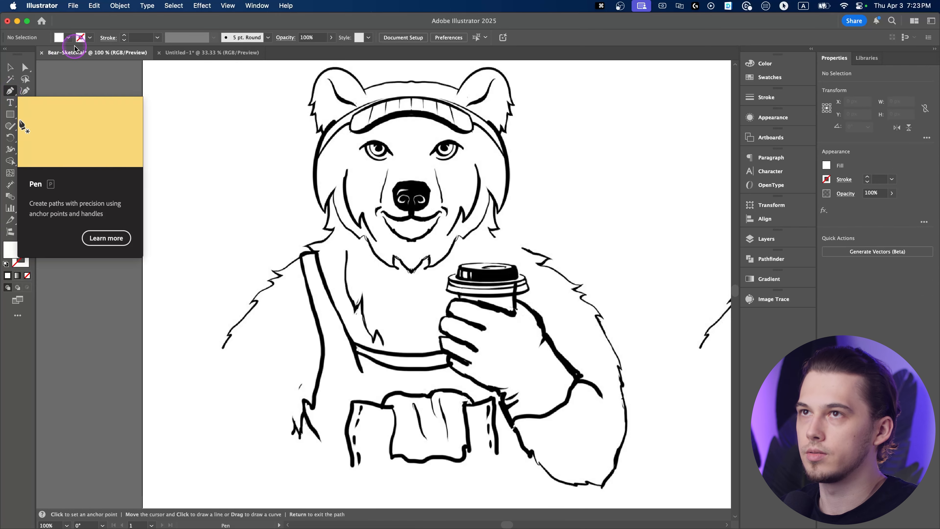
pyautogui.click(69, 39)
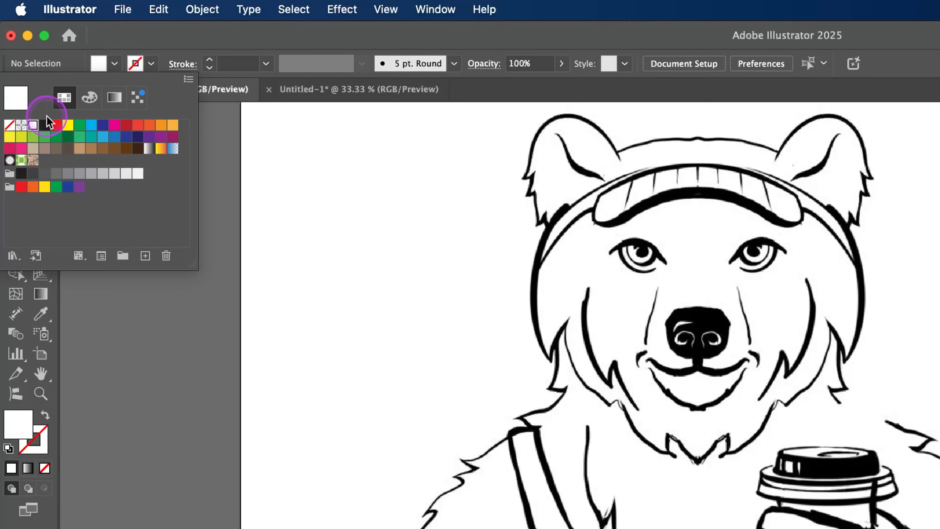
pyautogui.click(12, 114)
pyautogui.click(152, 68)
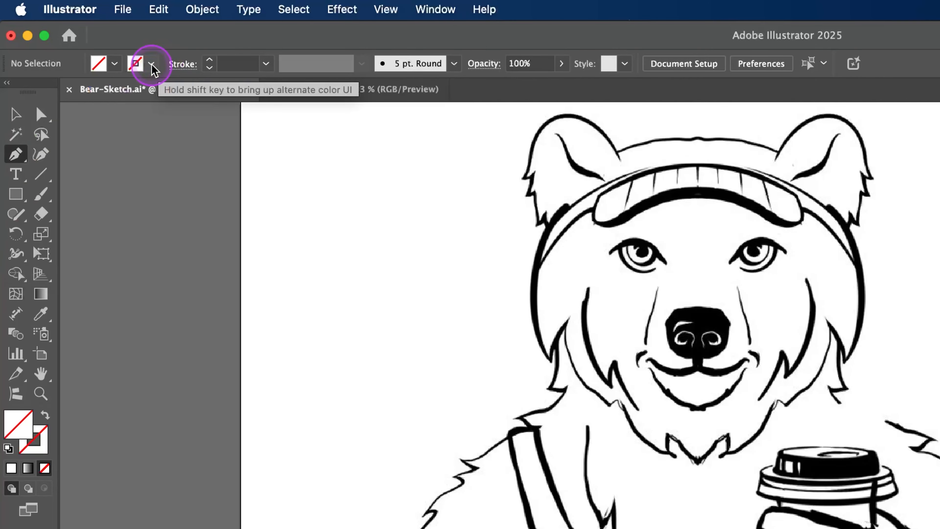
pyautogui.click(152, 68)
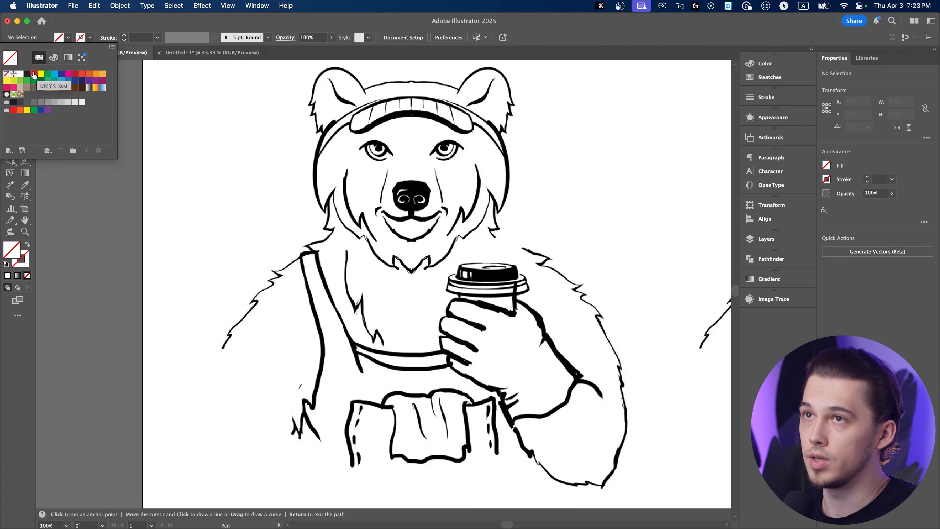
pyautogui.click(34, 74)
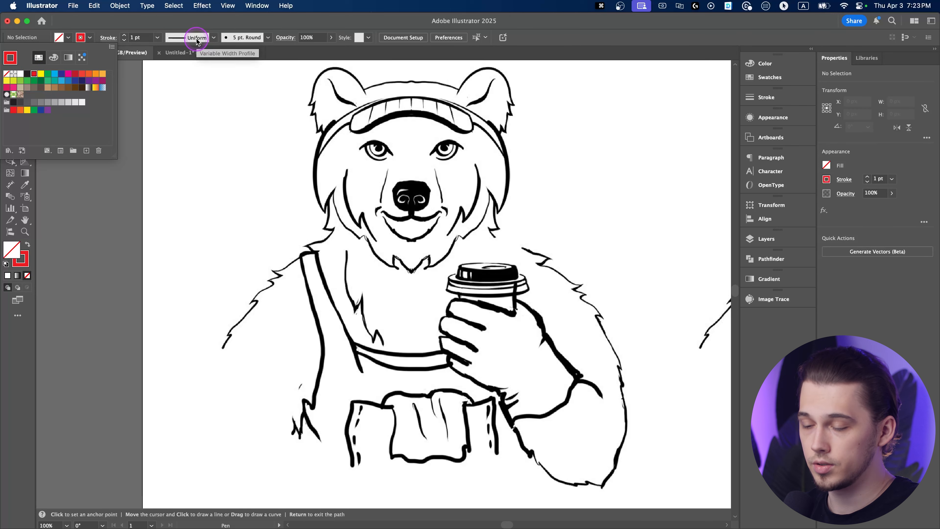
pyautogui.click(206, 28)
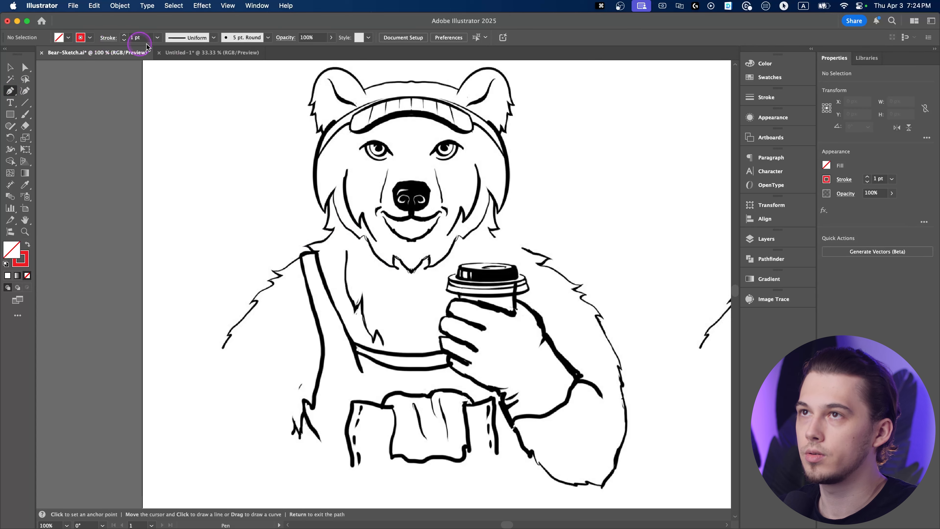
pyautogui.press('alt')
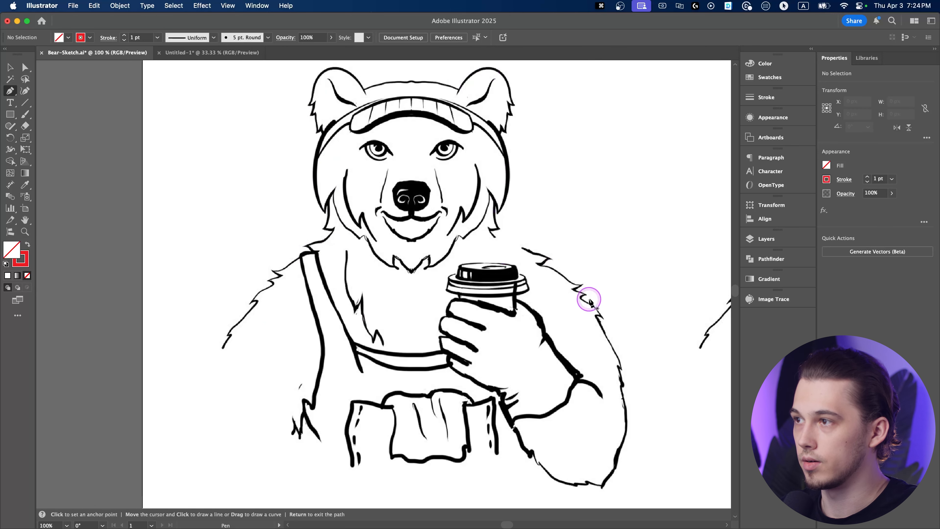
# Trace the lowest fur tuft on the empty-handed arm with the Pen tool, starting at the outline's lower end and using corner anchors
pyautogui.scroll(3, 218, 338)
pyautogui.click(241, 378)
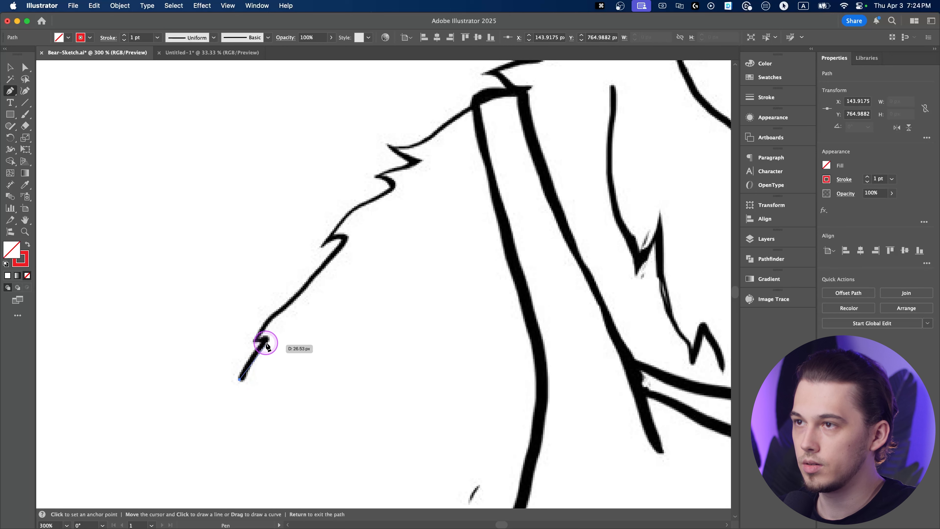
pyautogui.moveTo(273, 332); pyautogui.dragTo(276, 332)
pyautogui.scroll(2, 265, 343)
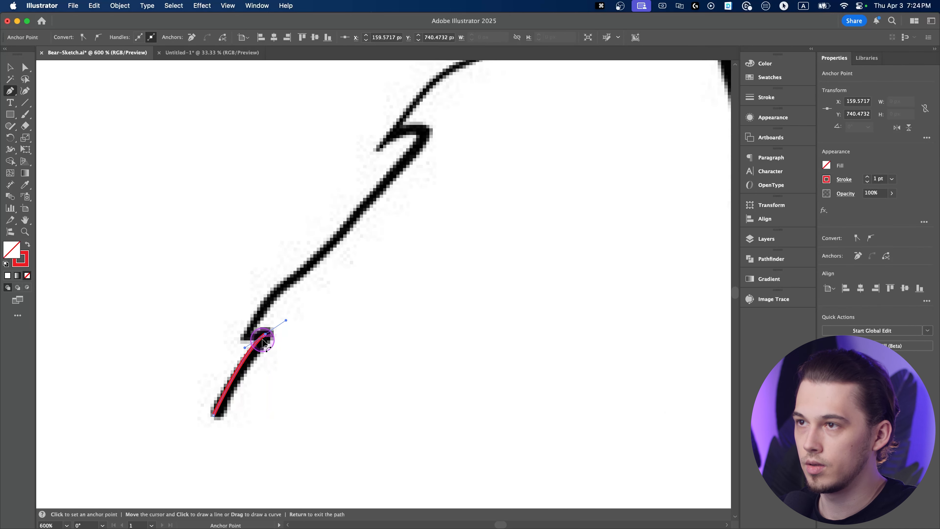
pyautogui.click(266, 335)
pyautogui.moveTo(235, 346); pyautogui.dragTo(234, 347)
pyautogui.click(240, 338)
# Continue the red path up the arm outline and around the second fur tuft, making a corner at its tip
pyautogui.moveTo(300, 270); pyautogui.dragTo(321, 253)
pyautogui.moveTo(415, 175); pyautogui.dragTo(382, 319)
pyautogui.moveTo(388, 286); pyautogui.dragTo(392, 274)
pyautogui.moveTo(352, 287); pyautogui.dragTo(340, 300)
pyautogui.click(351, 286)
# Extend the path around the third fur tuft to the inner point below the uppermost tuft, converting the end anchors to corners
pyautogui.moveTo(435, 206); pyautogui.dragTo(432, 303)
pyautogui.moveTo(409, 265); pyautogui.dragTo(360, 261)
pyautogui.click(409, 265)
pyautogui.moveTo(513, 265); pyautogui.dragTo(432, 319)
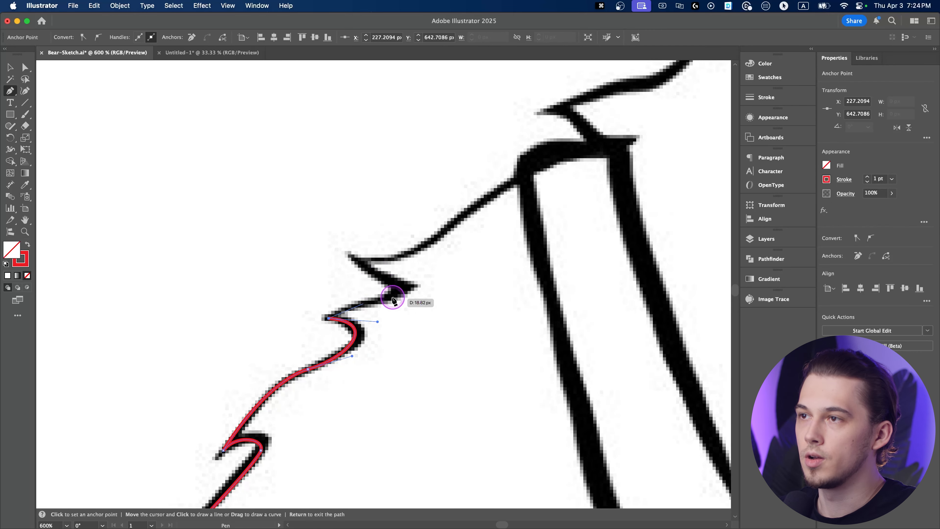
pyautogui.moveTo(409, 290); pyautogui.dragTo(467, 282)
pyautogui.click(409, 289)
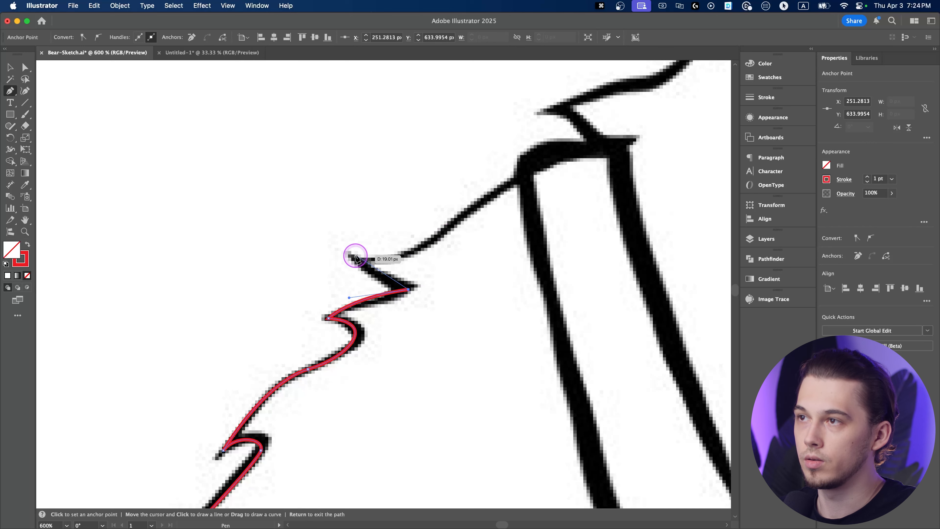
# Try a curved anchor at the tip of the uppermost fur tuft, undoing and redoing the handle change
pyautogui.moveTo(353, 255); pyautogui.dragTo(319, 215)
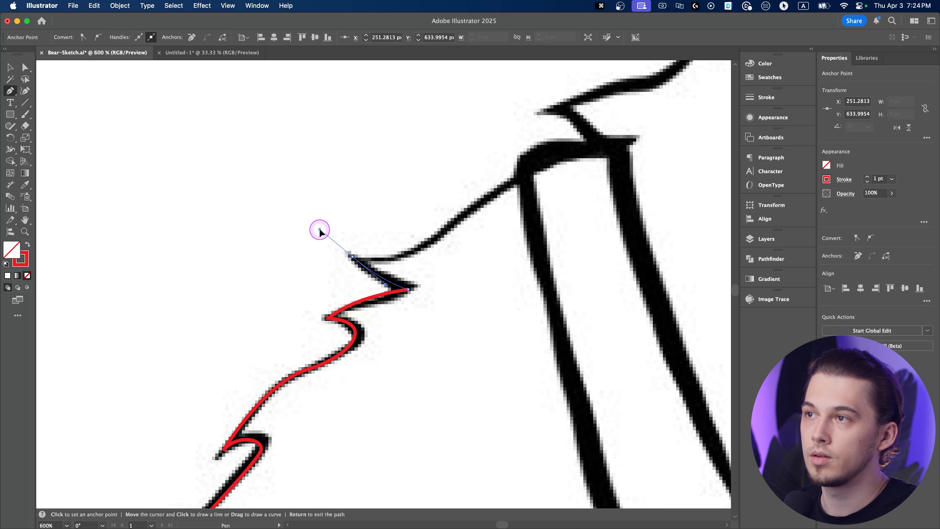
pyautogui.moveTo(320, 231); pyautogui.dragTo(320, 229)
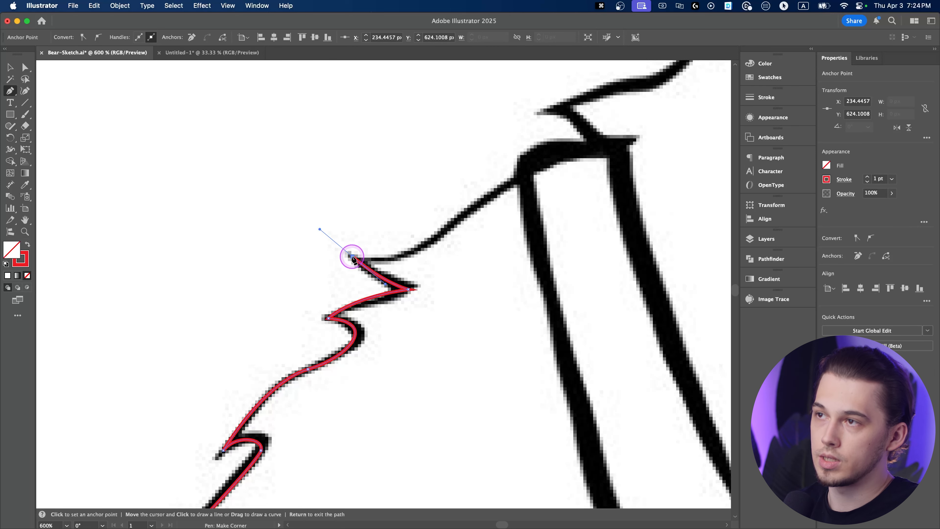
pyautogui.press('alt')
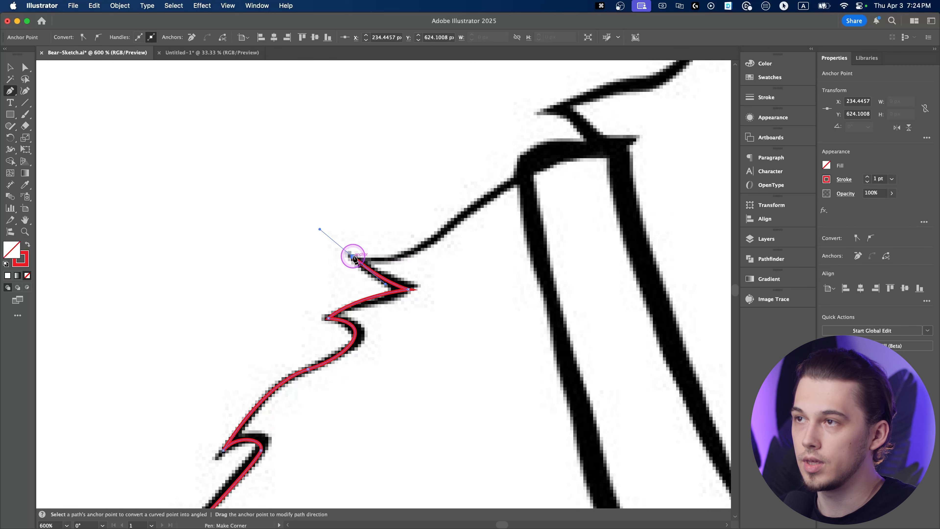
pyautogui.press('super+z')
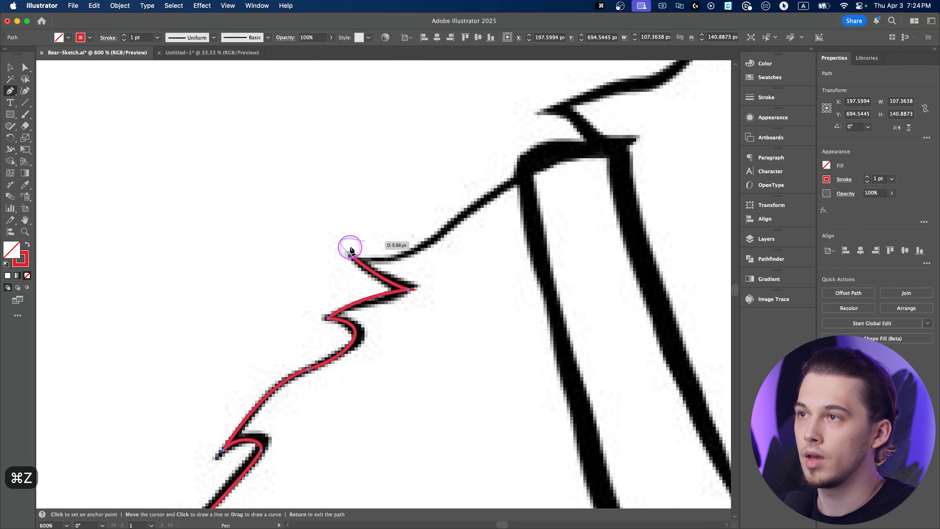
pyautogui.press('shift+super+z')
# Inspect the handles of the last two anchors with Direct Selection and return to the Pen tool
pyautogui.press('a')
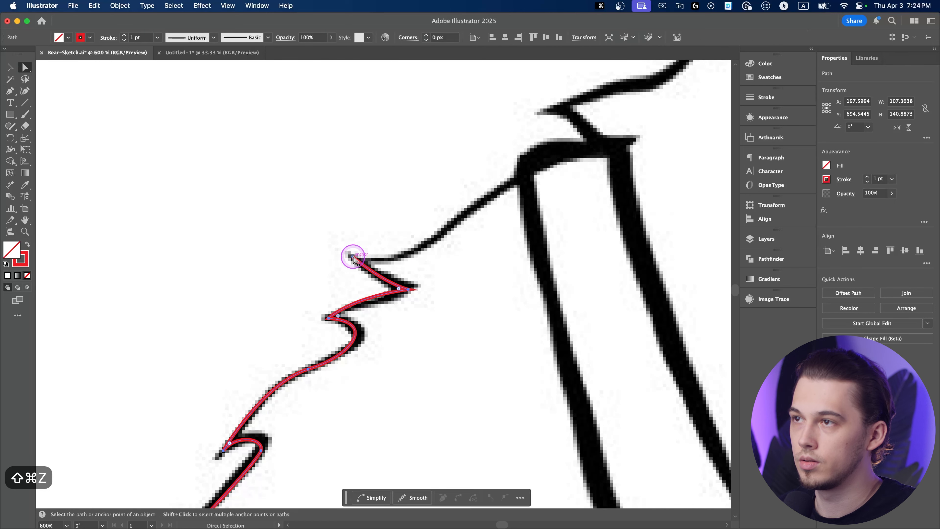
pyautogui.click(353, 257)
pyautogui.click(407, 289)
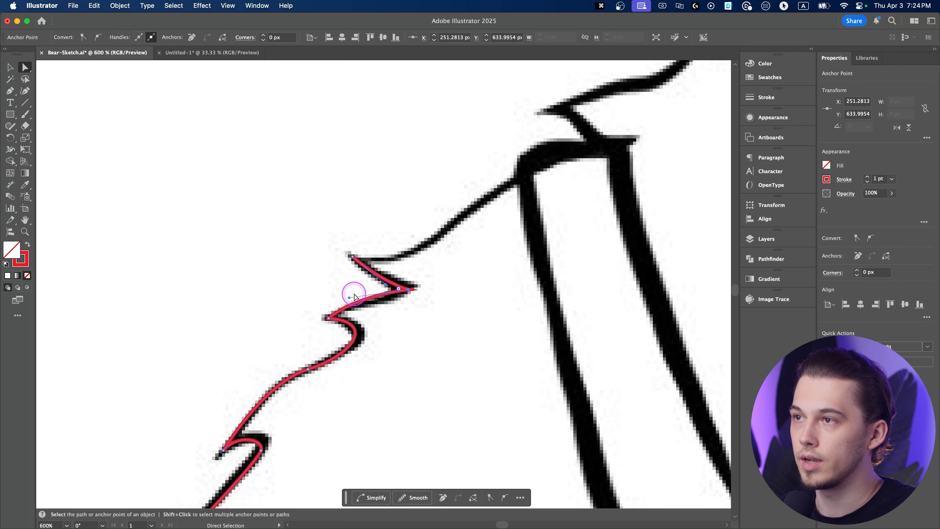
pyautogui.click(353, 257)
pyautogui.press('p')
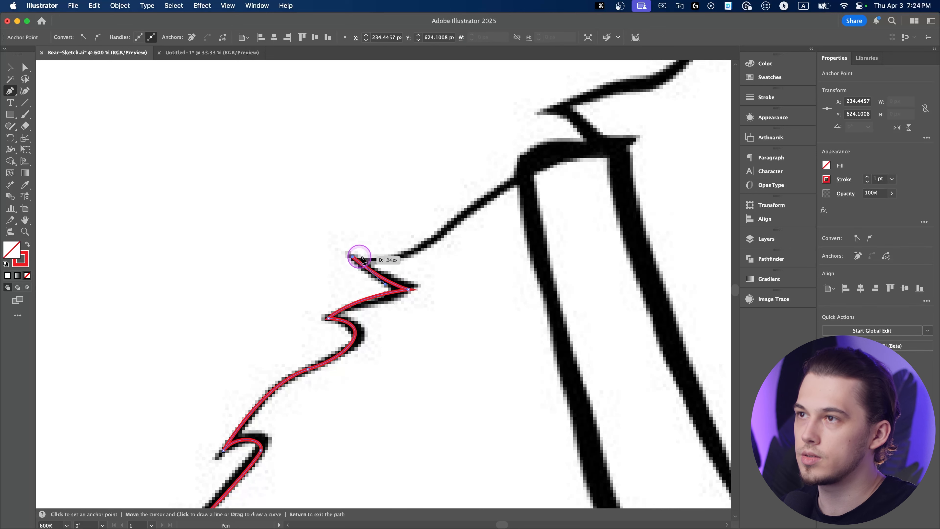
# Try to curve the path from the uppermost tuft onto the shoulder line, and undo back to the inner point below the tuft
pyautogui.moveTo(435, 242); pyautogui.dragTo(456, 222)
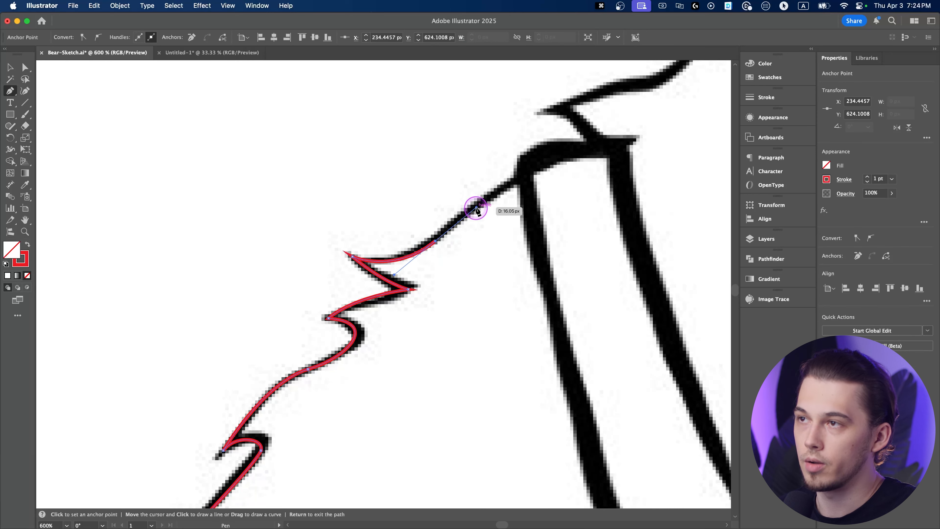
pyautogui.press('super+z')
pyautogui.press('super+z')
pyautogui.press('super+z')
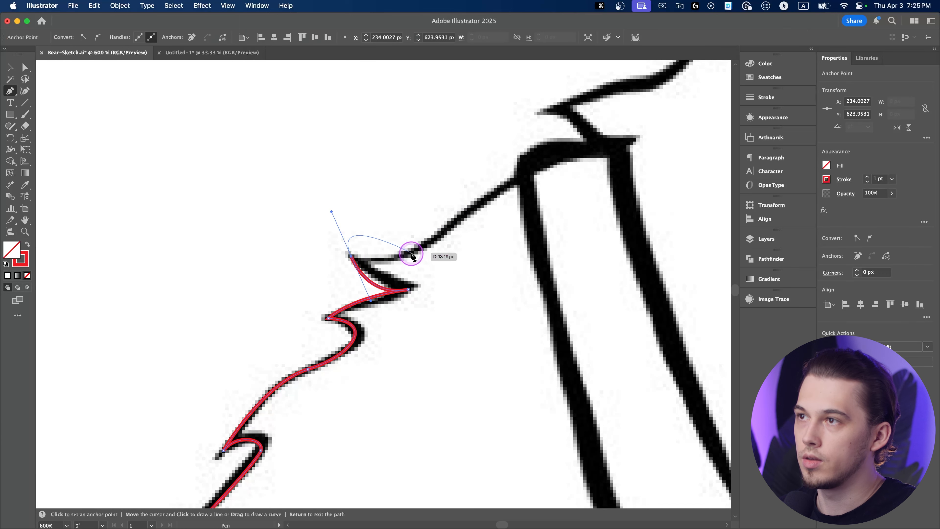
pyautogui.moveTo(411, 251); pyautogui.dragTo(485, 219)
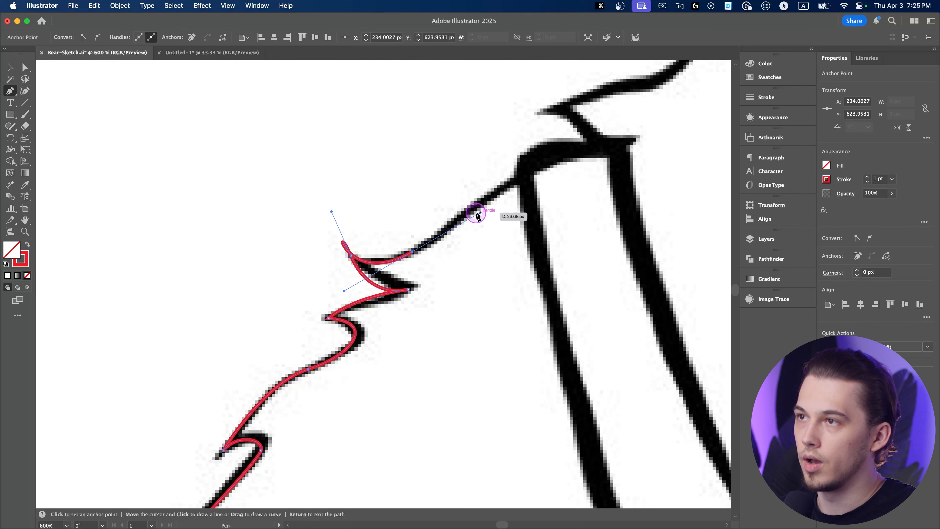
pyautogui.press('super+z')
pyautogui.press('super+z')
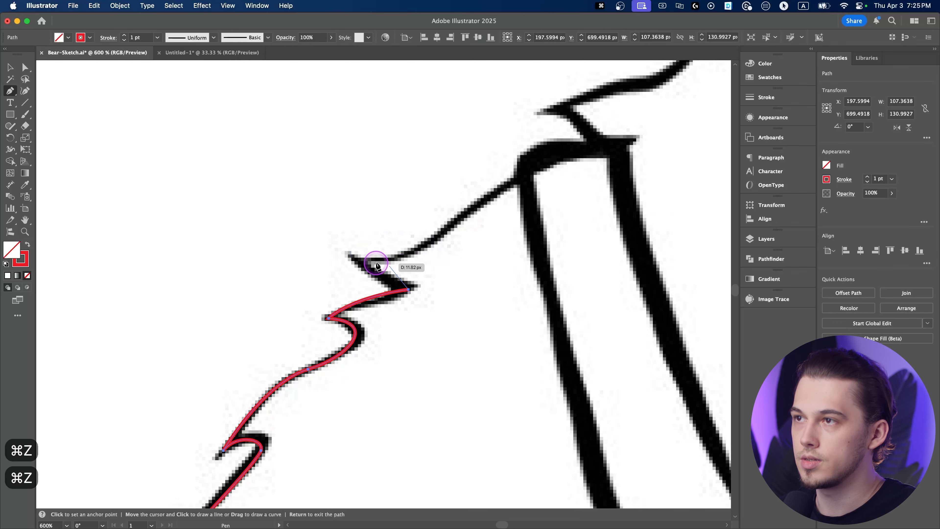
# Retrace the uppermost fur tuft with a corner at its tip and curve the path onto the shoulder line
pyautogui.moveTo(352, 257); pyautogui.dragTo(332, 225)
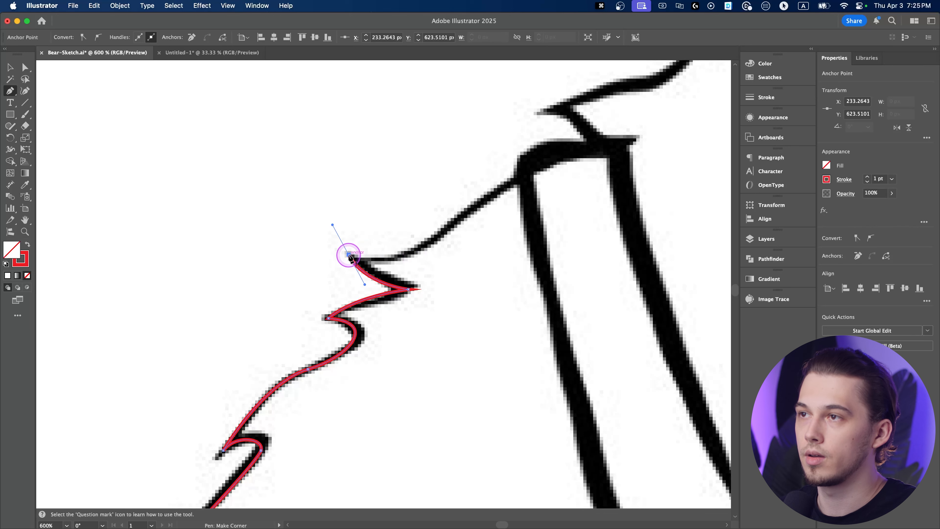
pyautogui.press('super+z')
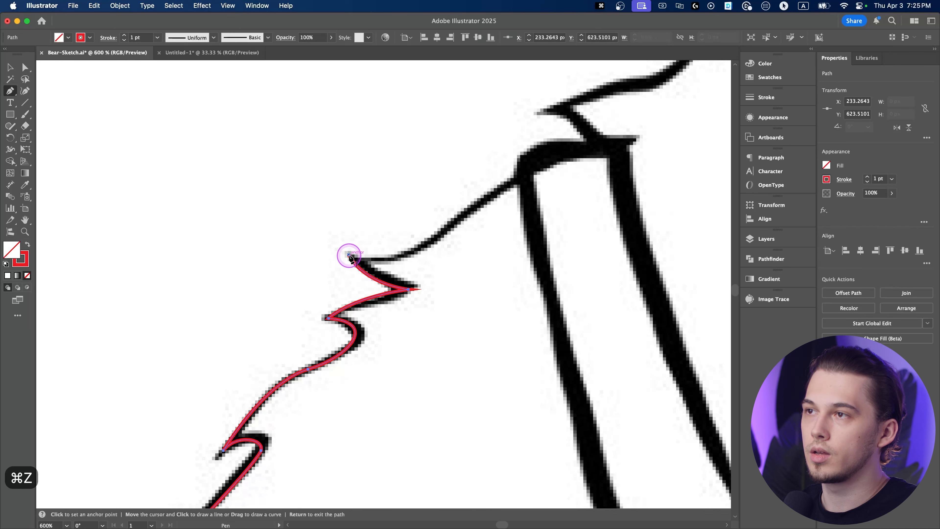
pyautogui.click(349, 255)
pyautogui.moveTo(456, 220); pyautogui.dragTo(465, 216)
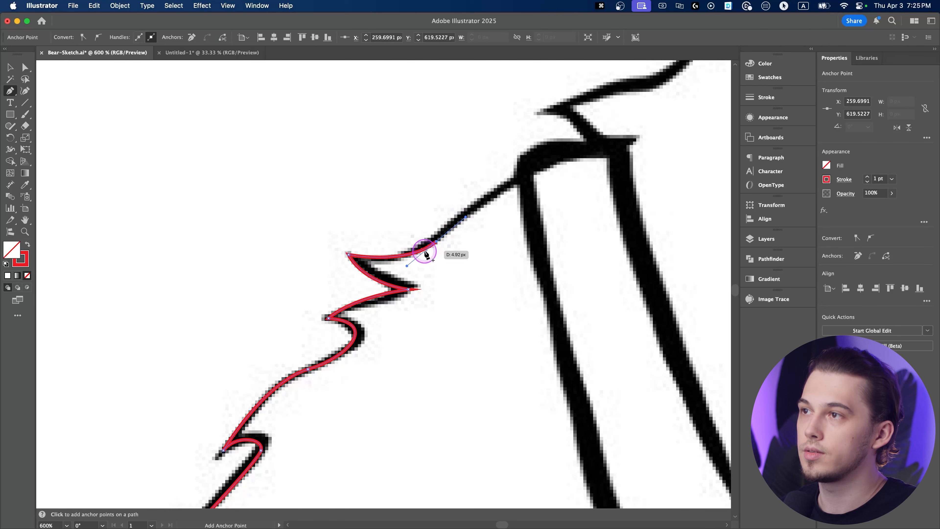
# Examine where the shoulder outline meets the apron strap in relation to the whole sketch
pyautogui.scroll(-5, 524, 167)
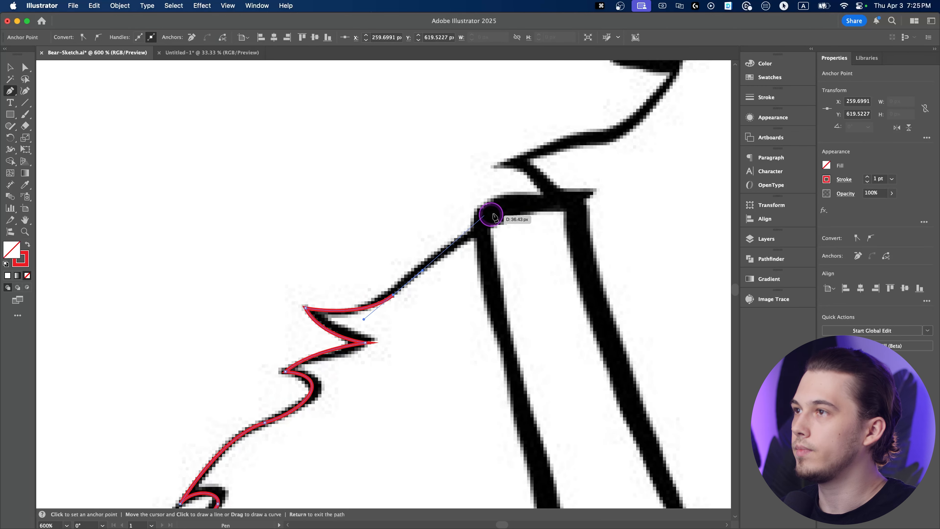
pyautogui.scroll(-3, 402, 193)
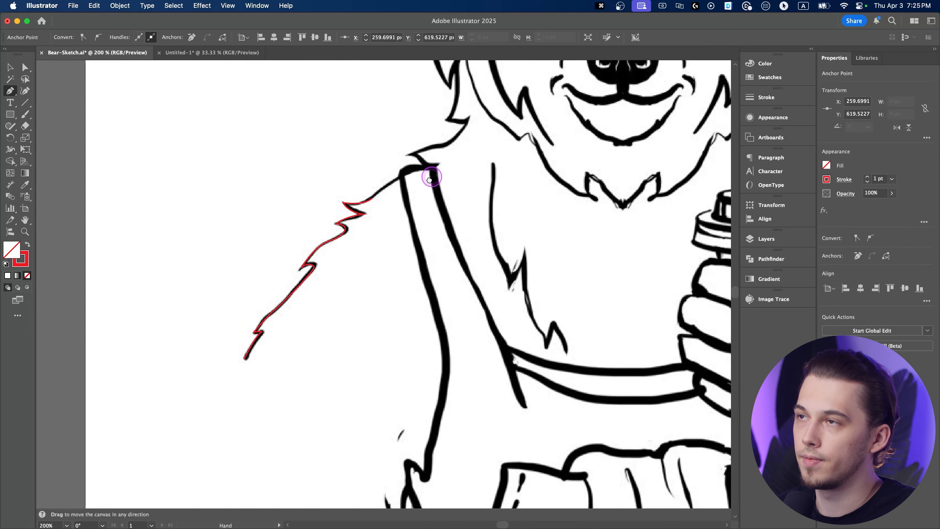
pyautogui.moveTo(430, 174); pyautogui.dragTo(417, 200)
pyautogui.scroll(-2, 416, 200)
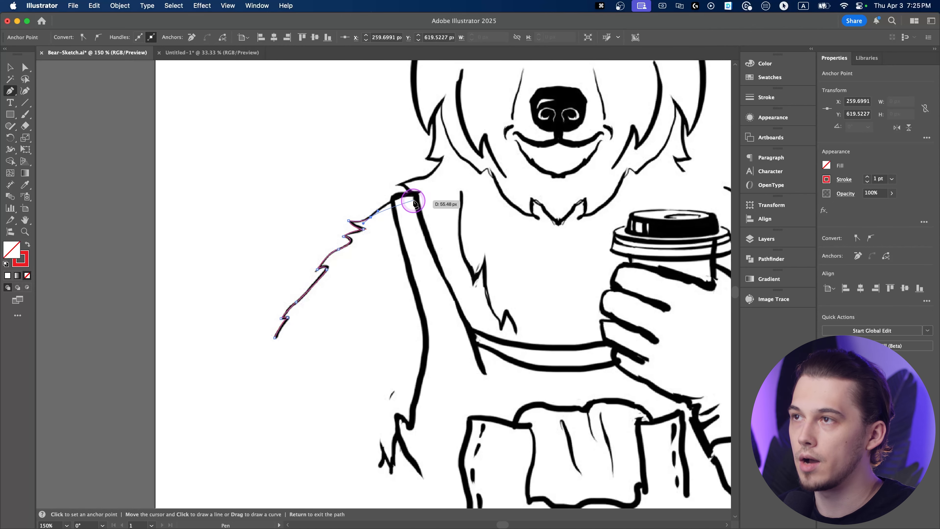
pyautogui.moveTo(453, 172); pyautogui.dragTo(413, 242)
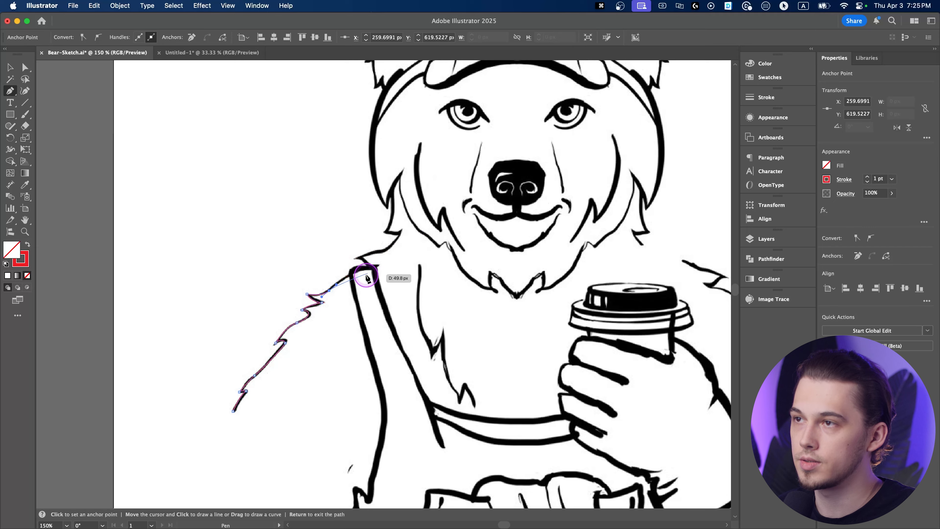
pyautogui.scroll(2, 366, 279)
pyautogui.scroll(-3, 365, 279)
pyautogui.moveTo(398, 314); pyautogui.dragTo(375, 255)
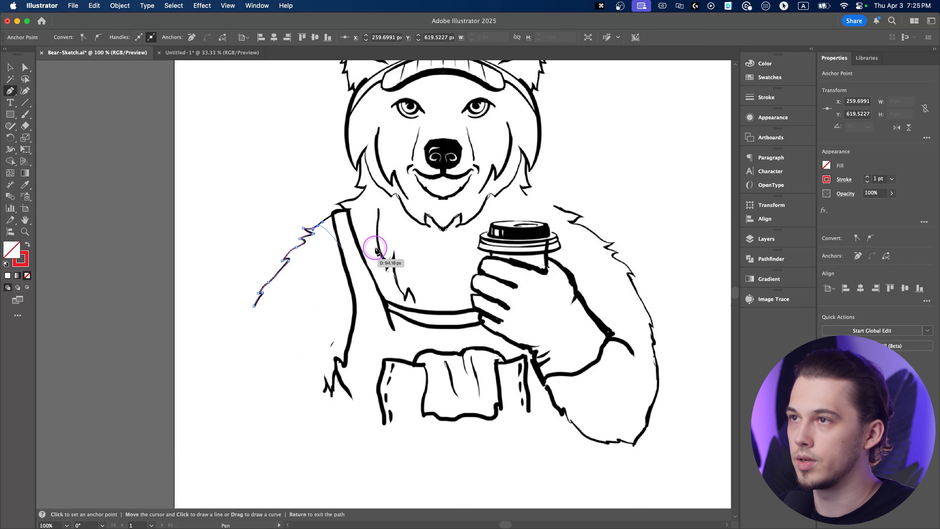
pyautogui.scroll(-1, 331, 222)
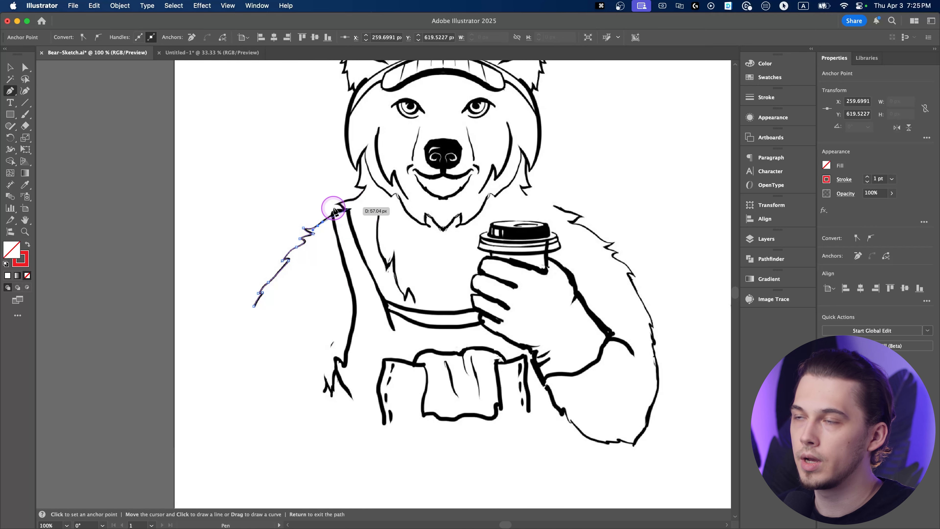
pyautogui.scroll(3, 331, 220)
pyautogui.scroll(-1, 332, 219)
pyautogui.scroll(2, 343, 215)
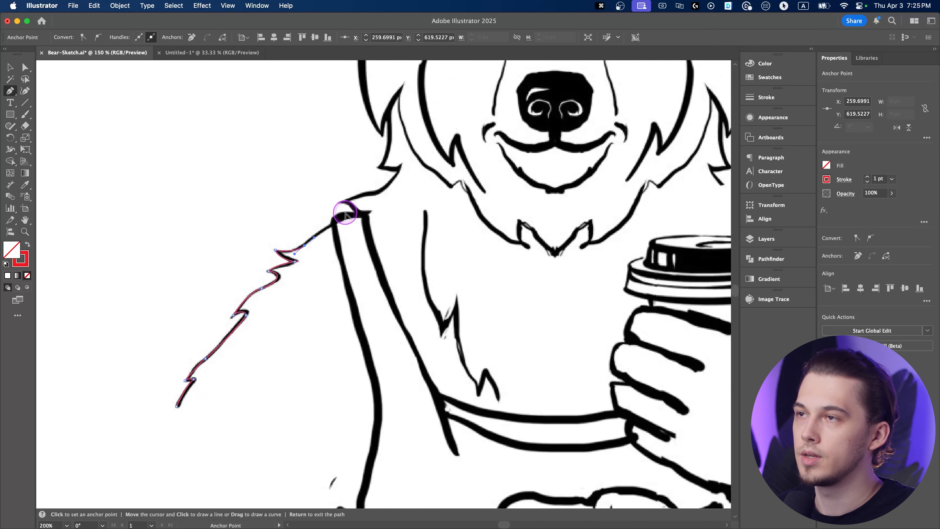
pyautogui.scroll(-2, 351, 226)
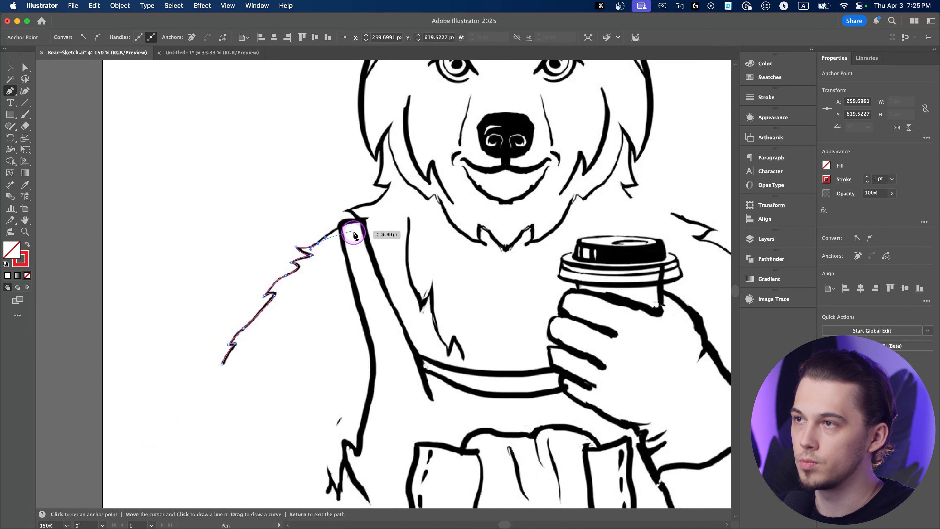
# Extend the path in a curve along the shoulder to the top of the apron strap and make its end anchor a corner
pyautogui.scroll(4, 373, 253)
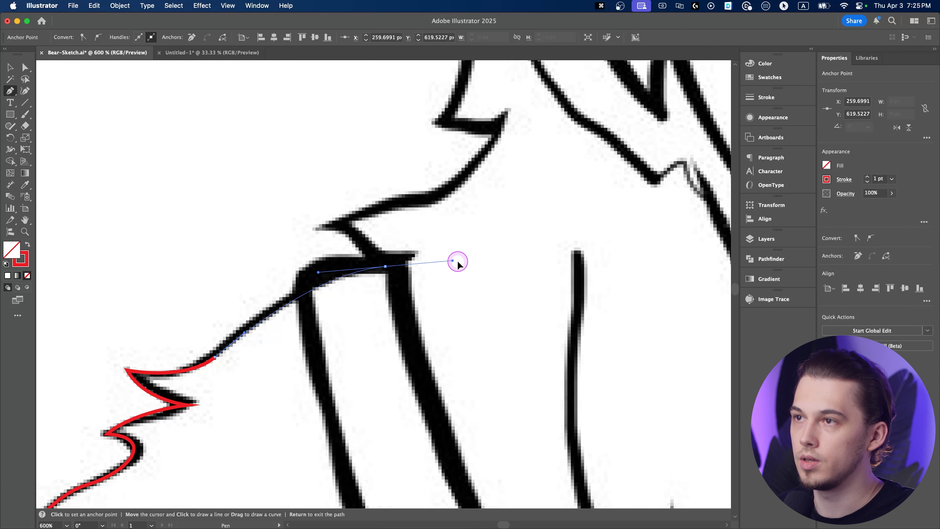
pyautogui.moveTo(385, 266); pyautogui.dragTo(466, 262)
pyautogui.click(385, 267)
pyautogui.scroll(-5, 384, 269)
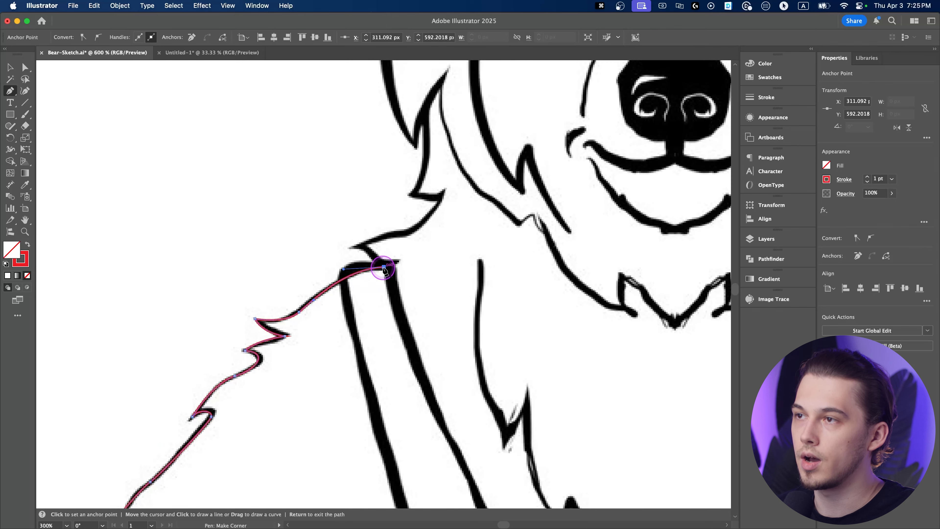
# Extend the path from the strap top to a corner at the next fur tuft's tip and curve it along the neck line
pyautogui.scroll(-3, 357, 195)
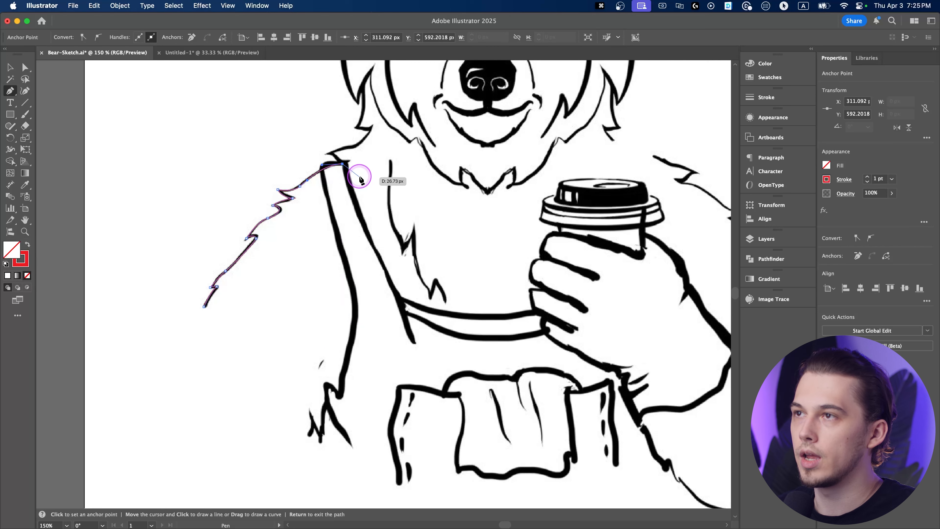
pyautogui.press('space')
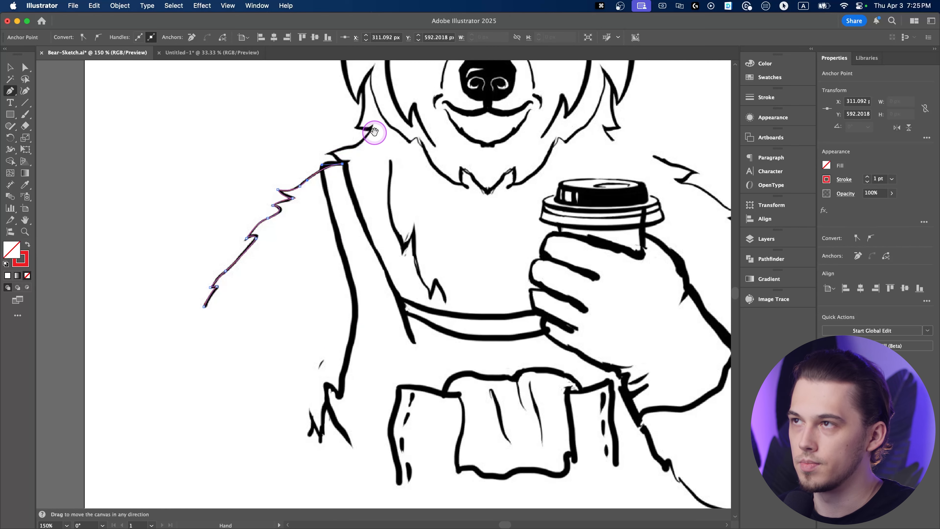
pyautogui.moveTo(375, 131); pyautogui.dragTo(400, 244)
pyautogui.scroll(2, 362, 274)
pyautogui.scroll(2, 351, 261)
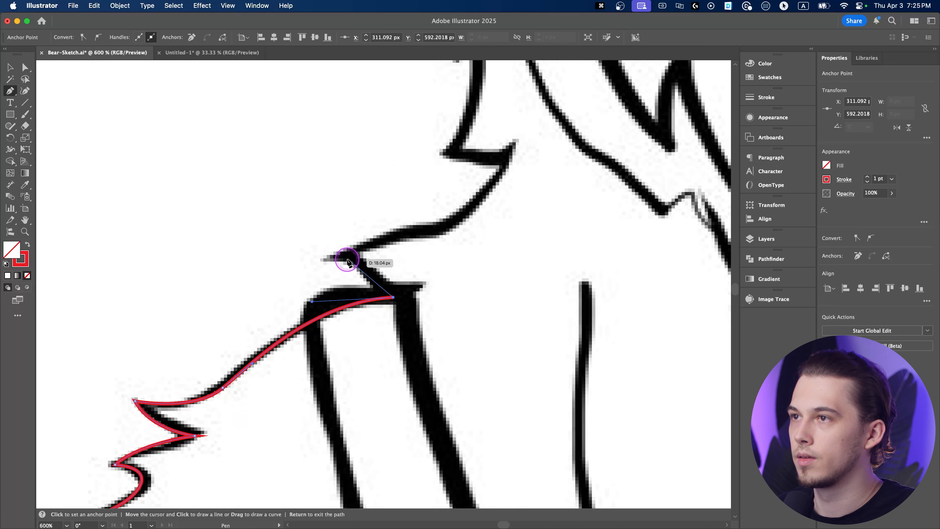
pyautogui.moveTo(341, 257); pyautogui.dragTo(302, 247)
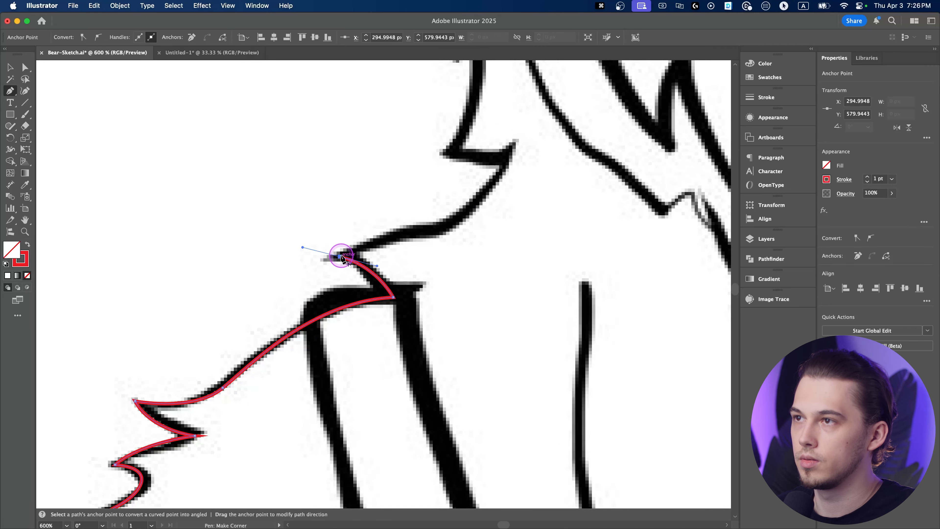
pyautogui.moveTo(435, 225); pyautogui.dragTo(486, 218)
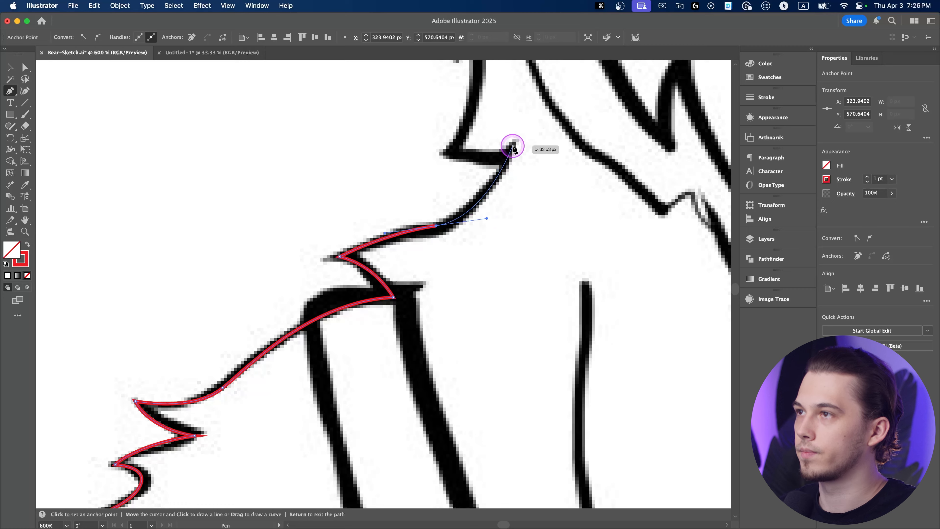
# Trace the neck fur tuft with a corner at its outer point and an anchor at its inner notch
pyautogui.click(512, 145)
pyautogui.moveTo(464, 137); pyautogui.dragTo(417, 275)
pyautogui.click(403, 292)
# Curve the path from the neck tuft up into the cheek fur and make its end anchor a corner
pyautogui.scroll(-2, 401, 293)
pyautogui.moveTo(365, 358); pyautogui.dragTo(390, 253)
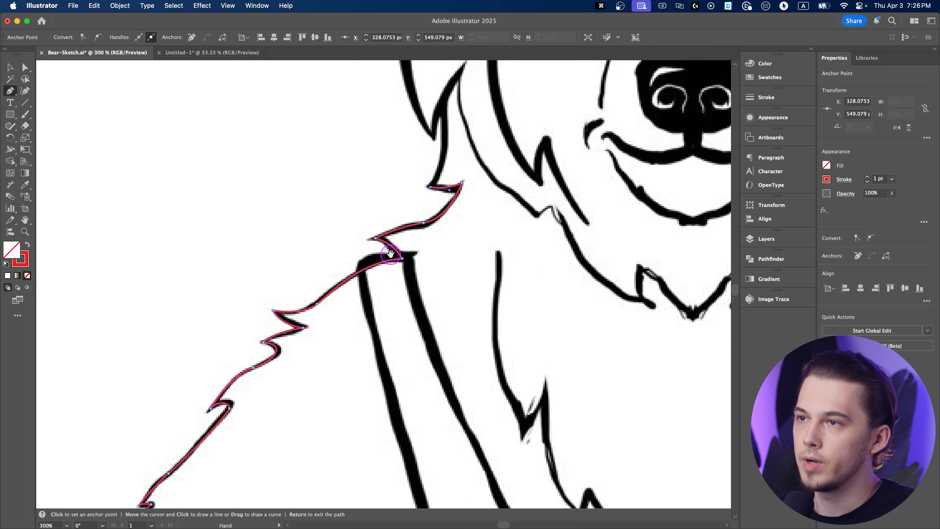
pyautogui.moveTo(300, 381); pyautogui.dragTo(391, 237)
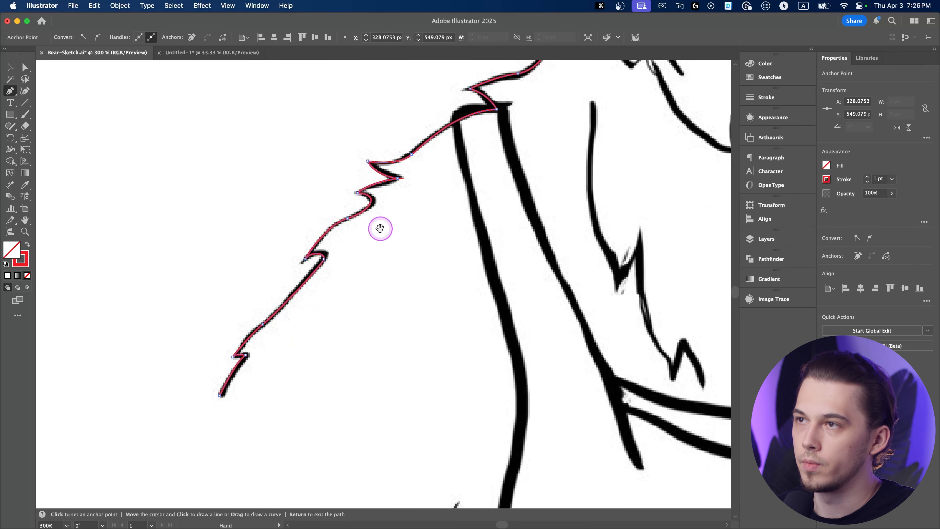
pyautogui.moveTo(422, 138); pyautogui.dragTo(398, 264)
pyautogui.moveTo(495, 173); pyautogui.dragTo(422, 275)
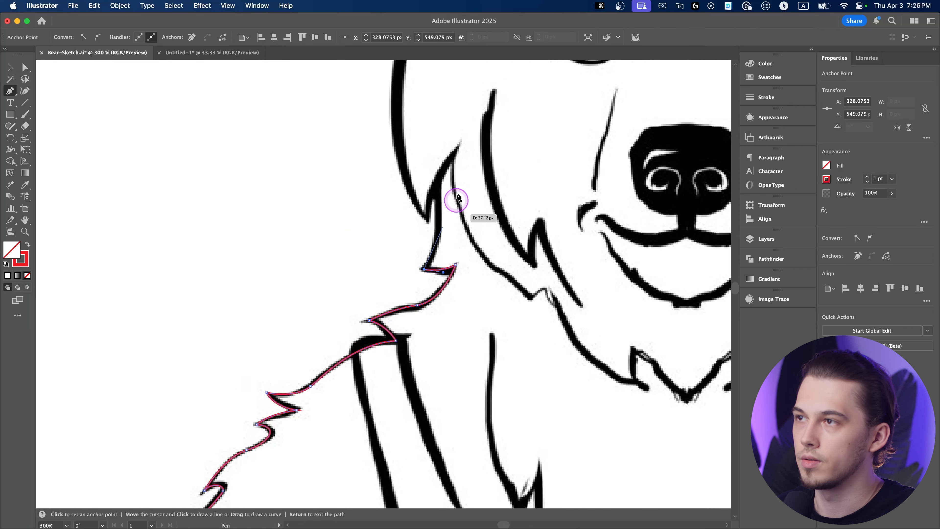
pyautogui.scroll(1, 450, 213)
pyautogui.moveTo(451, 175); pyautogui.dragTo(430, 172)
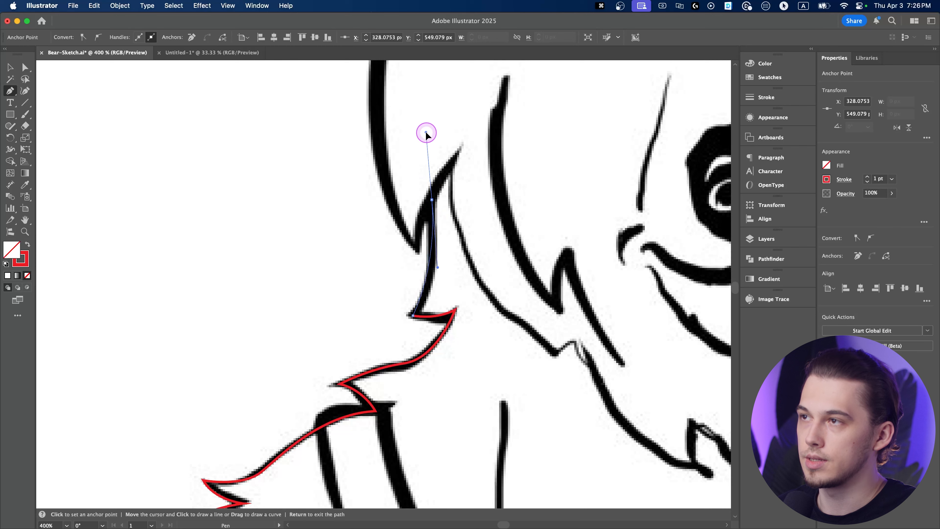
pyautogui.moveTo(426, 130); pyautogui.dragTo(424, 129)
pyautogui.click(432, 200)
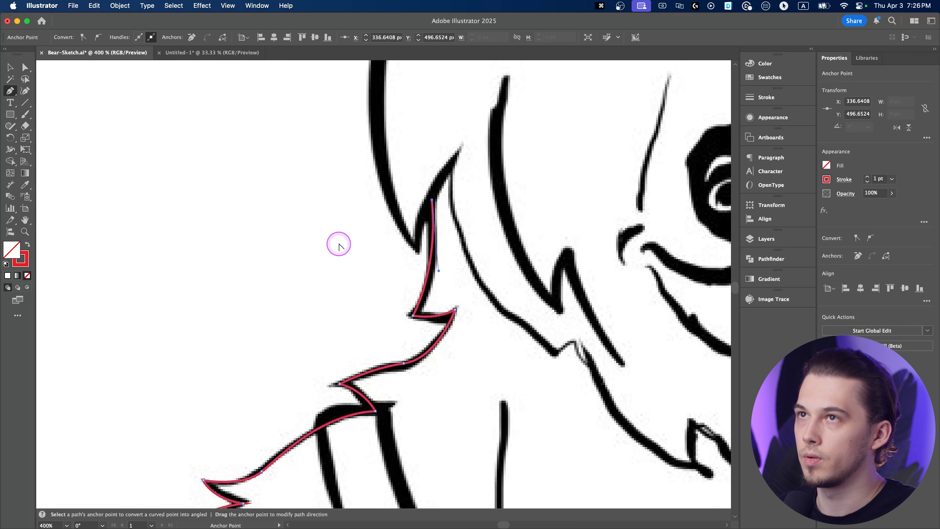
# Examine the traced arm and shoulder outline against the sketch and deselect the path
pyautogui.scroll(-1, 338, 244)
pyautogui.moveTo(333, 308); pyautogui.dragTo(344, 186)
pyautogui.press('v')
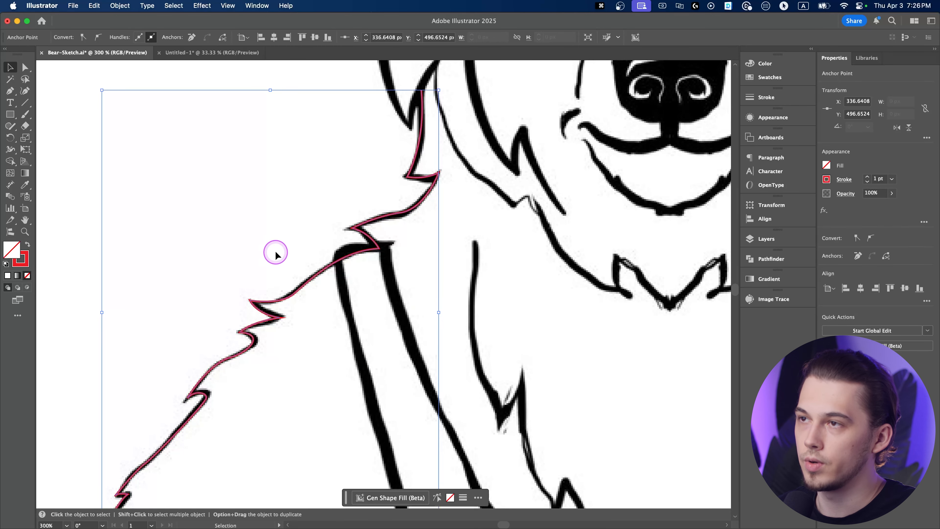
pyautogui.moveTo(263, 336); pyautogui.dragTo(305, 259)
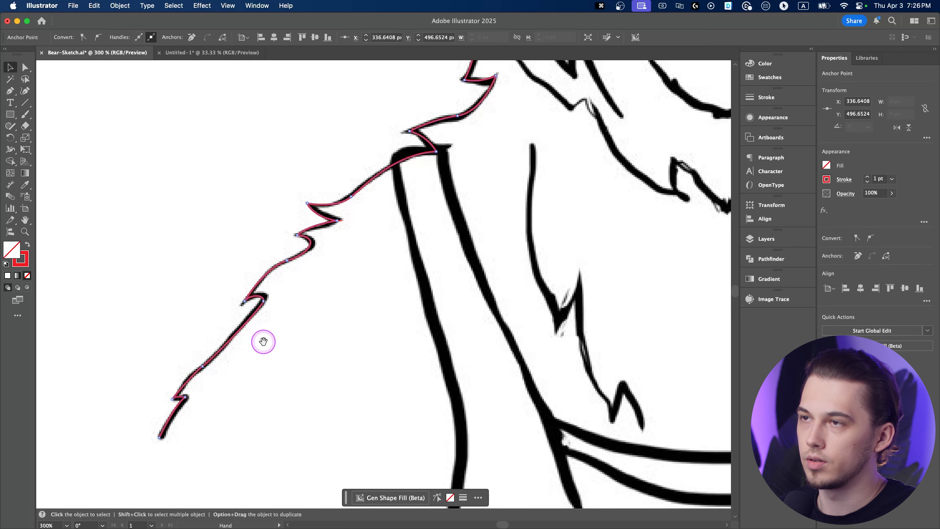
pyautogui.press('v')
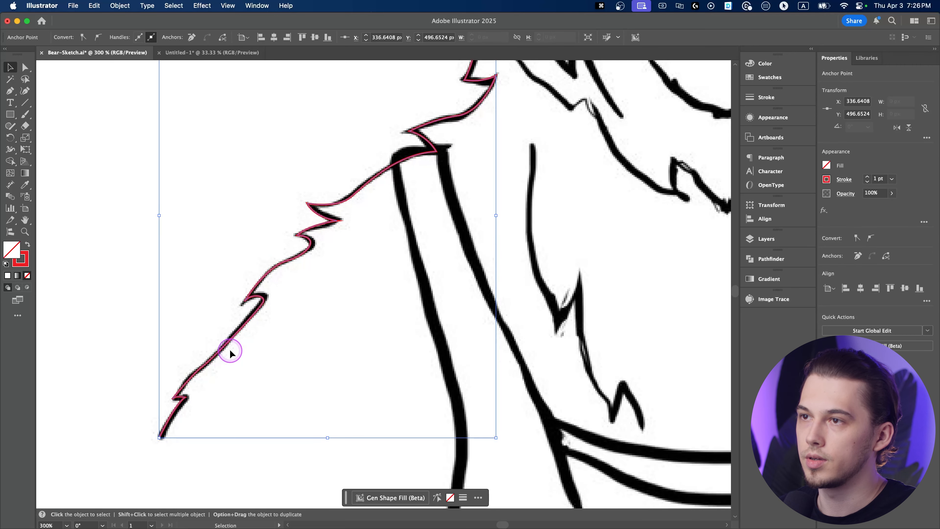
pyautogui.scroll(-5, 392, 178)
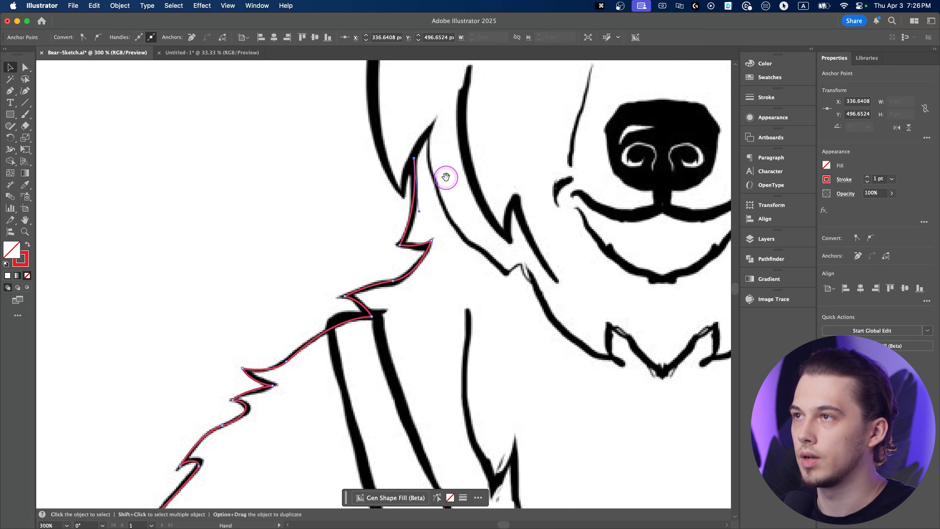
pyautogui.click(339, 236)
# Move the traced outline off the sketch to inspect it on its own, and undo the move
pyautogui.scroll(2, 376, 234)
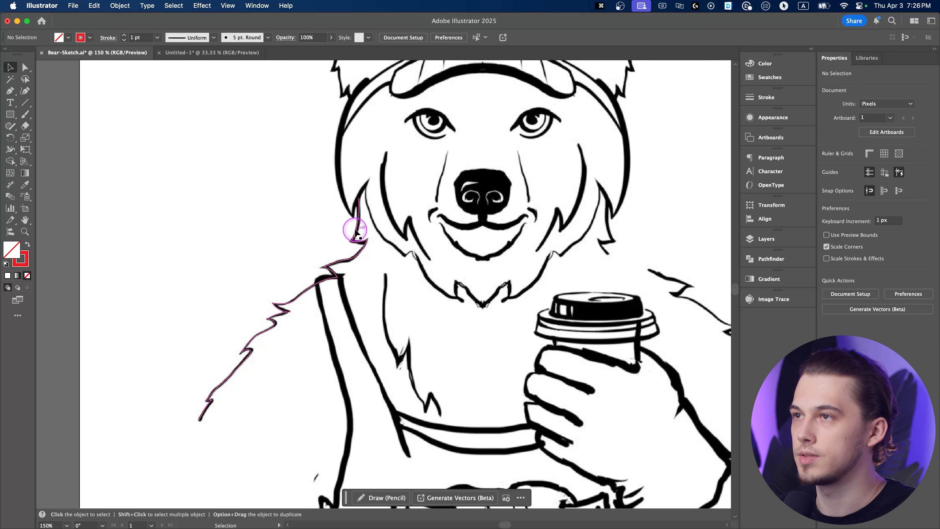
pyautogui.moveTo(355, 233); pyautogui.dragTo(277, 224)
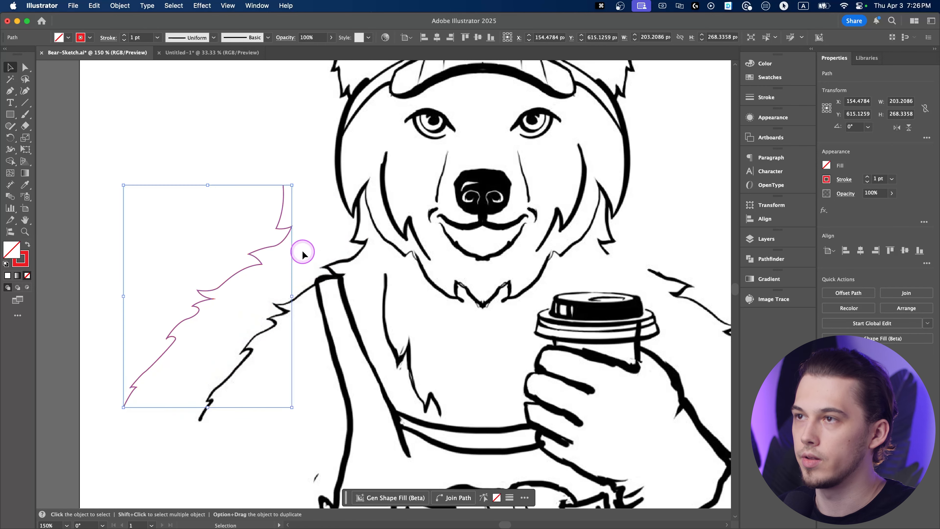
pyautogui.press('cmd+z')
# Examine the sketch lines still to trace on the head, the arm holding the cup, the apron and the lower fur
pyautogui.scroll(-2, 356, 253)
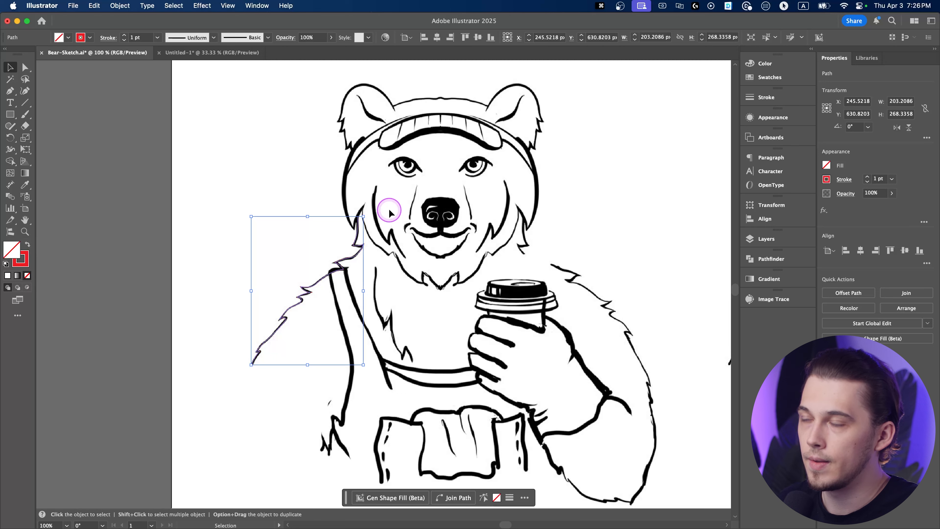
pyautogui.scroll(2, 363, 227)
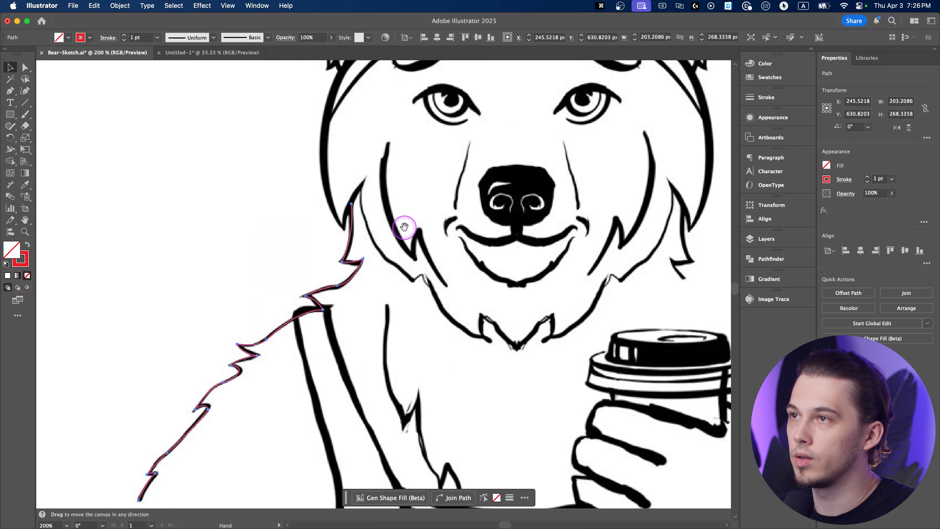
pyautogui.moveTo(406, 227); pyautogui.dragTo(265, 240)
pyautogui.scroll(-1, 224, 227)
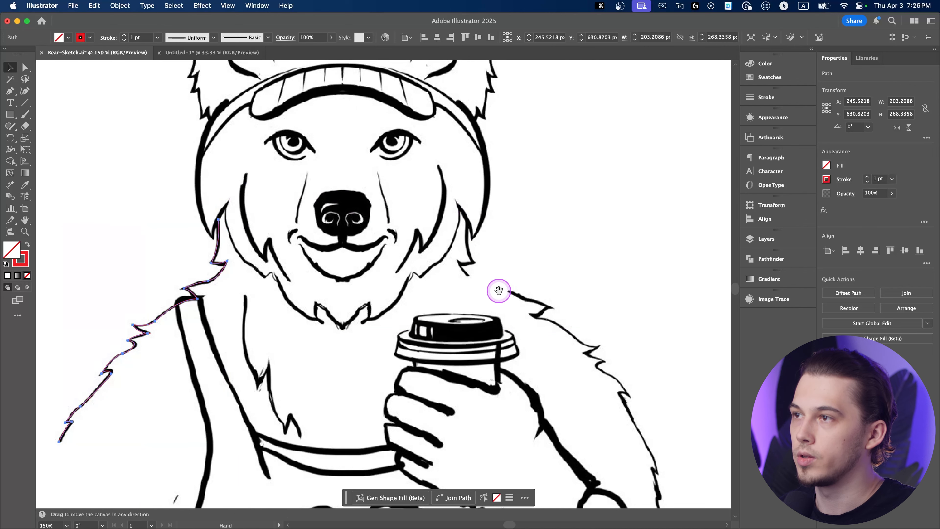
pyautogui.moveTo(495, 287); pyautogui.dragTo(395, 193)
pyautogui.moveTo(478, 247); pyautogui.dragTo(449, 147)
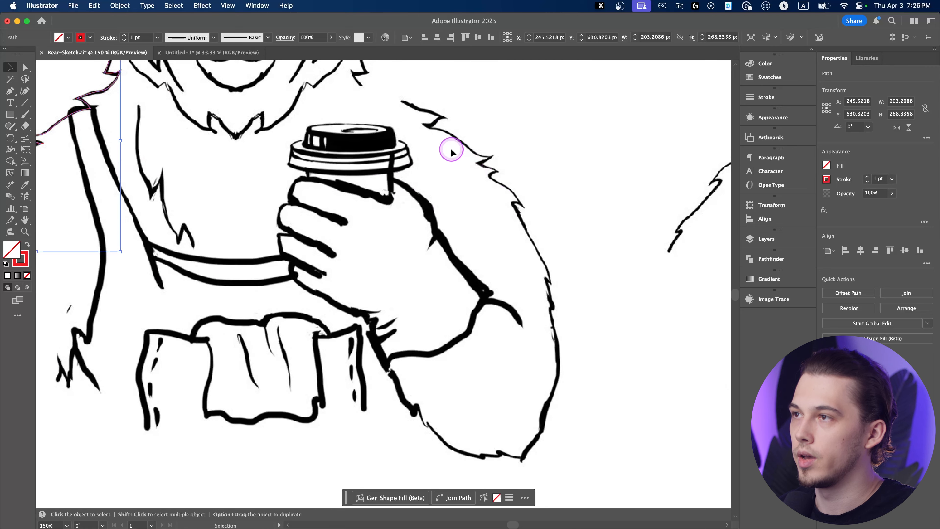
pyautogui.scroll(-3, 604, 339)
pyautogui.moveTo(380, 207); pyautogui.dragTo(495, 259)
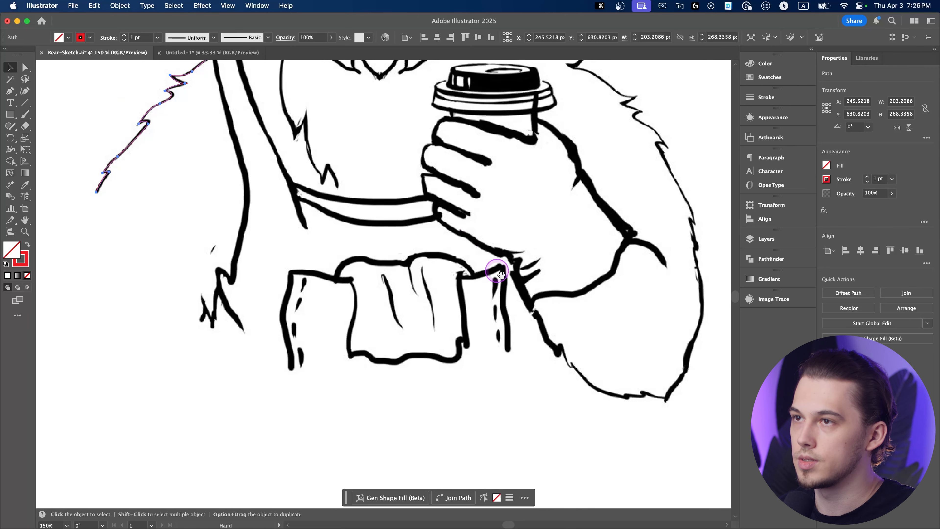
pyautogui.moveTo(259, 327); pyautogui.dragTo(327, 347)
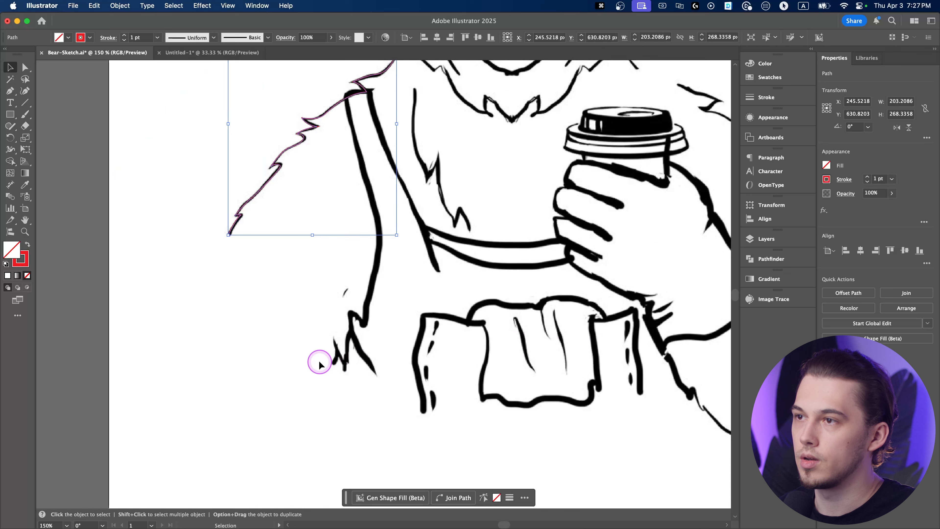
pyautogui.scroll(-2, 400, 231)
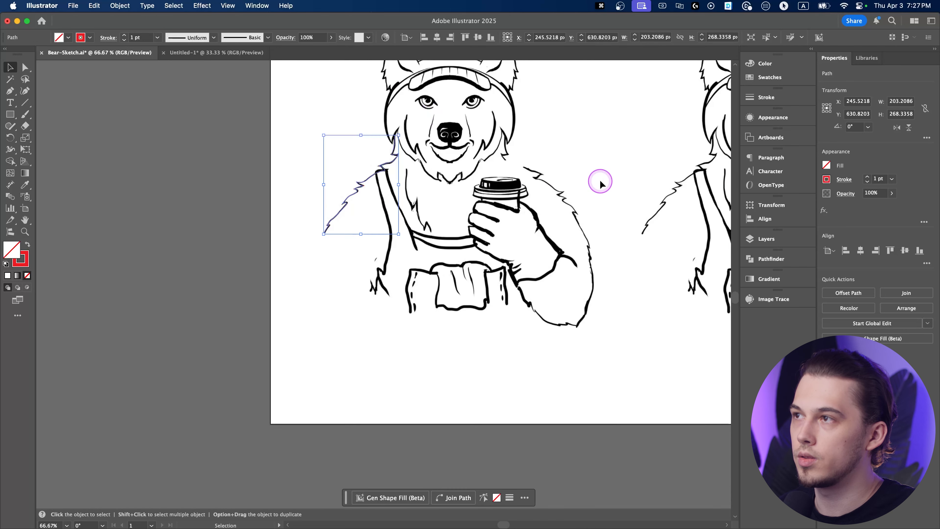
pyautogui.scroll(2, 333, 236)
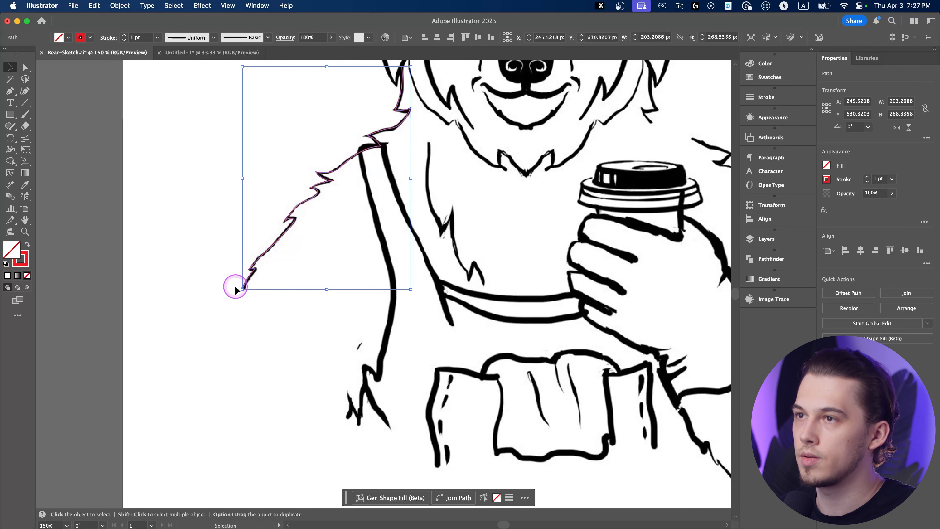
pyautogui.scroll(-2, 252, 287)
pyautogui.scroll(2, 346, 250)
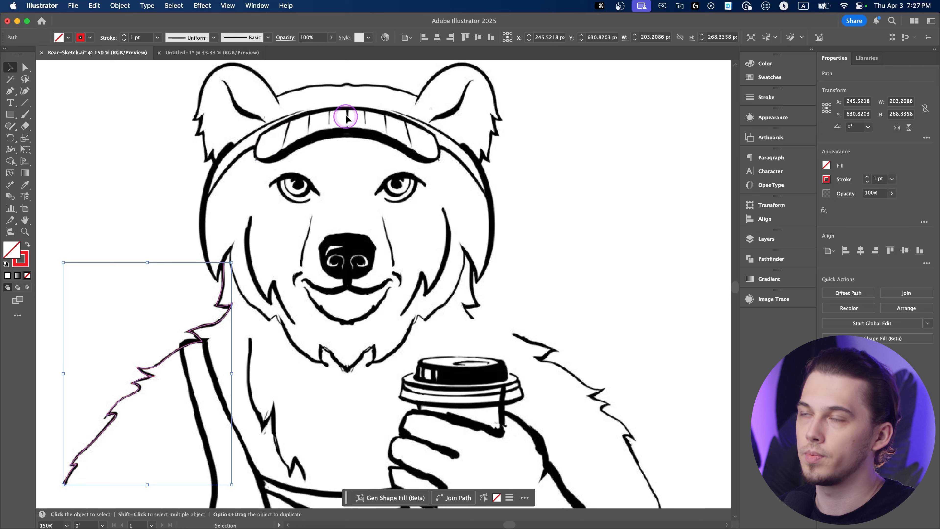
# Reselect the traced outline and pick it up with the Pen tool at its end anchor in the cheek fur
pyautogui.click(318, 301)
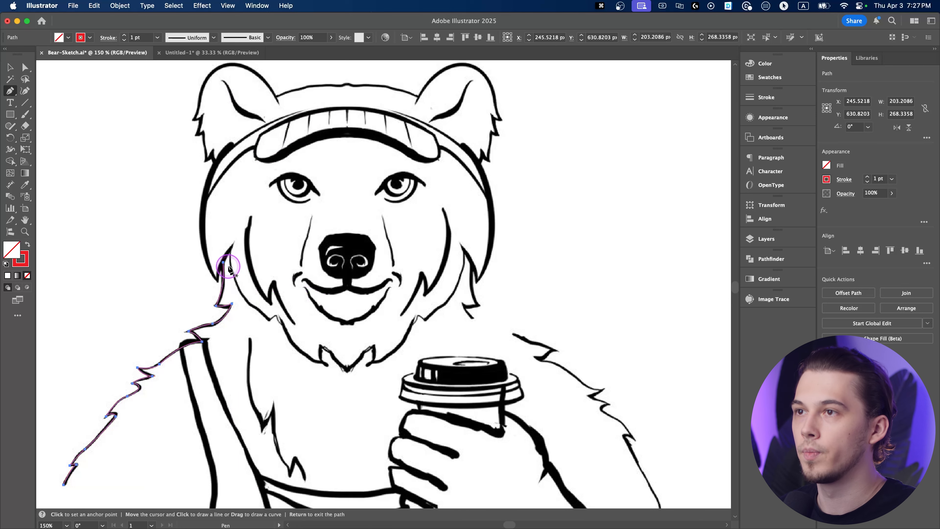
pyautogui.scroll(5, 207, 272)
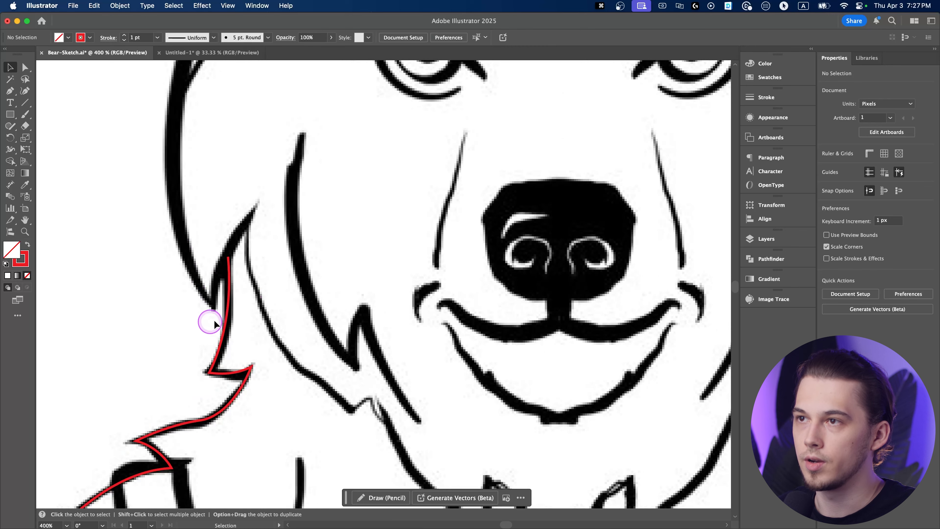
pyautogui.moveTo(272, 337); pyautogui.dragTo(274, 335)
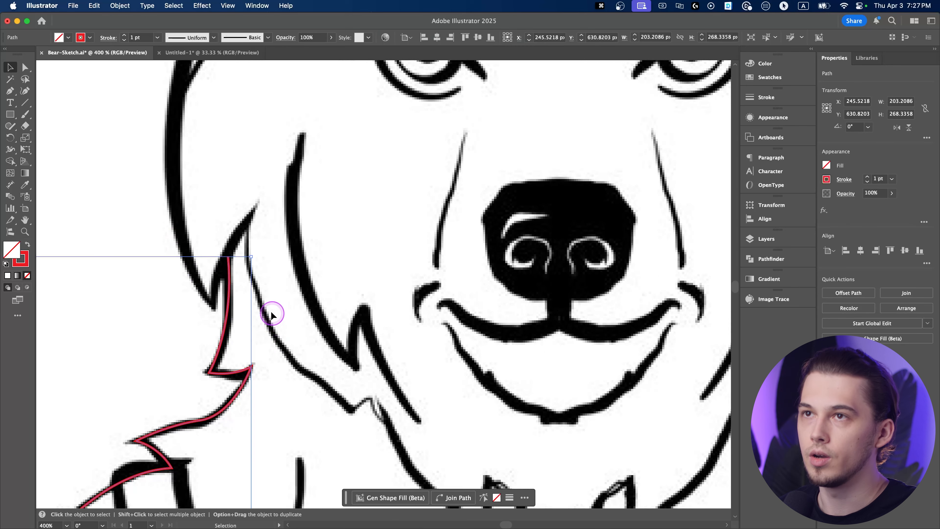
pyautogui.press('p')
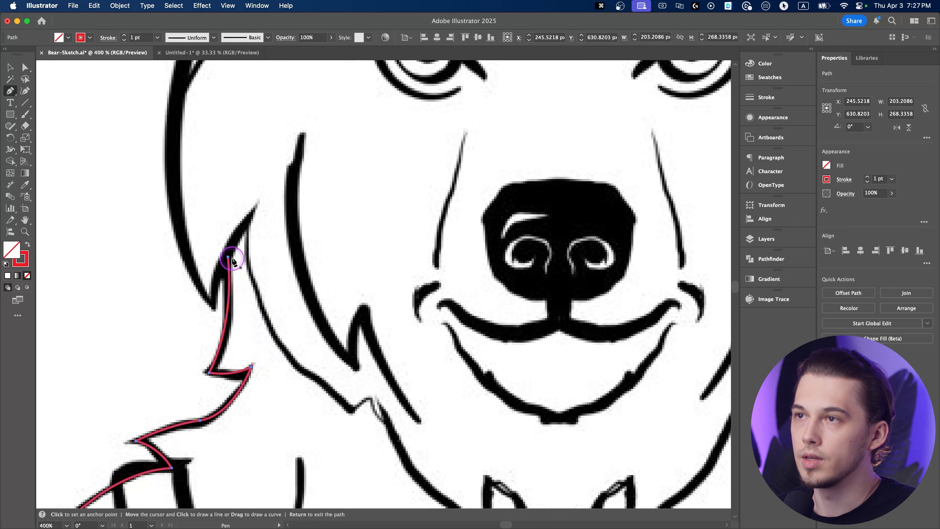
pyautogui.scroll(2, 228, 258)
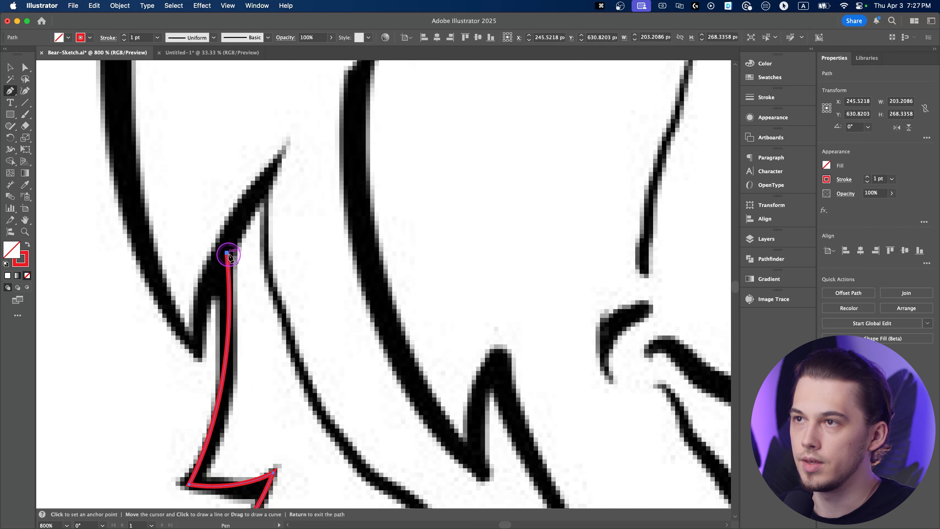
pyautogui.click(227, 253)
# Examine how the cheek fur continues from the path's end in relation to the whole face
pyautogui.scroll(-4, 240, 257)
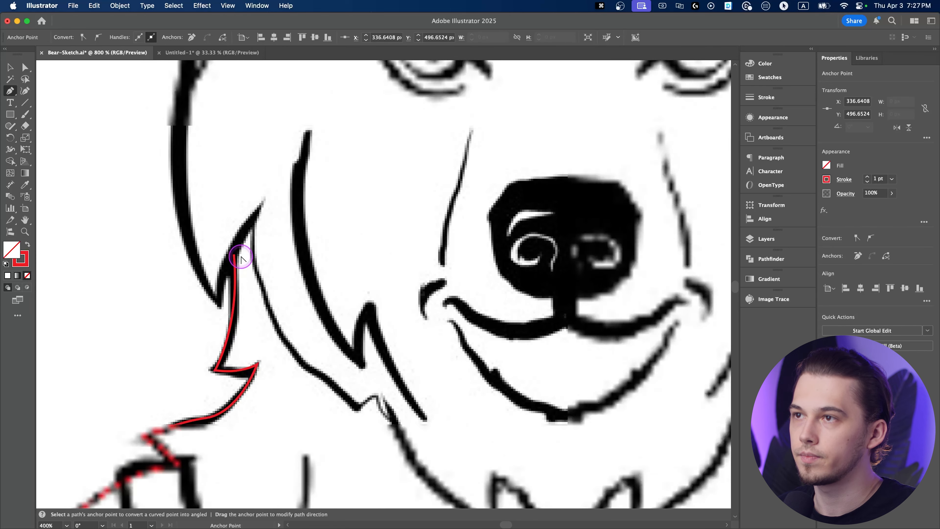
pyautogui.scroll(3, 249, 254)
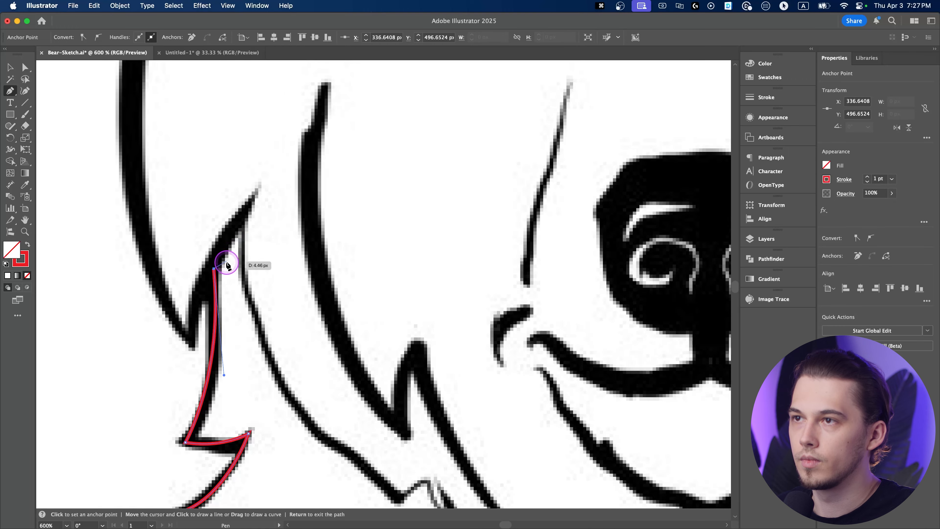
pyautogui.scroll(-2, 217, 246)
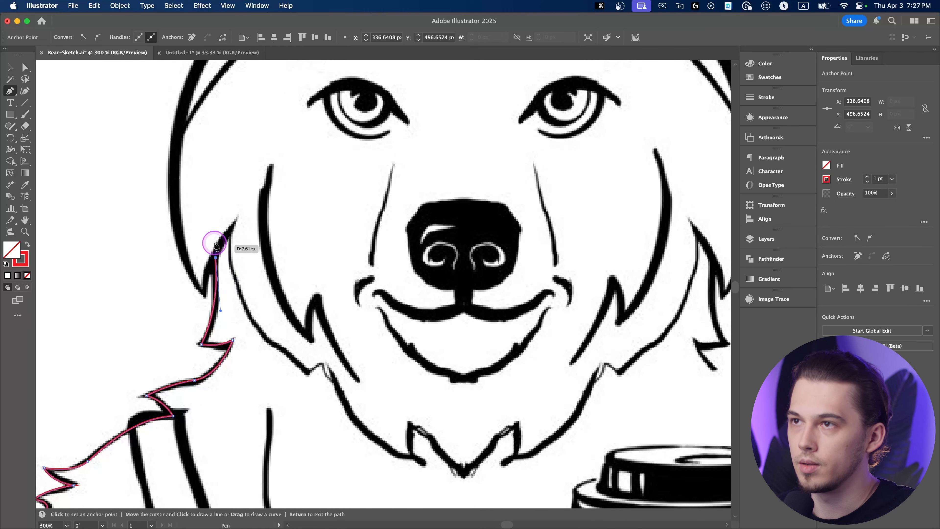
pyautogui.scroll(-2, 433, 257)
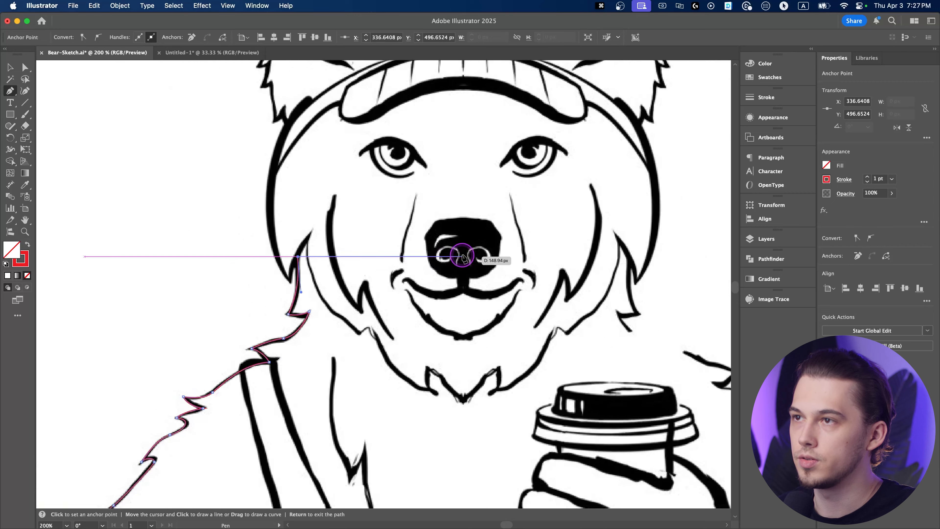
pyautogui.hscroll(3, 407, 259)
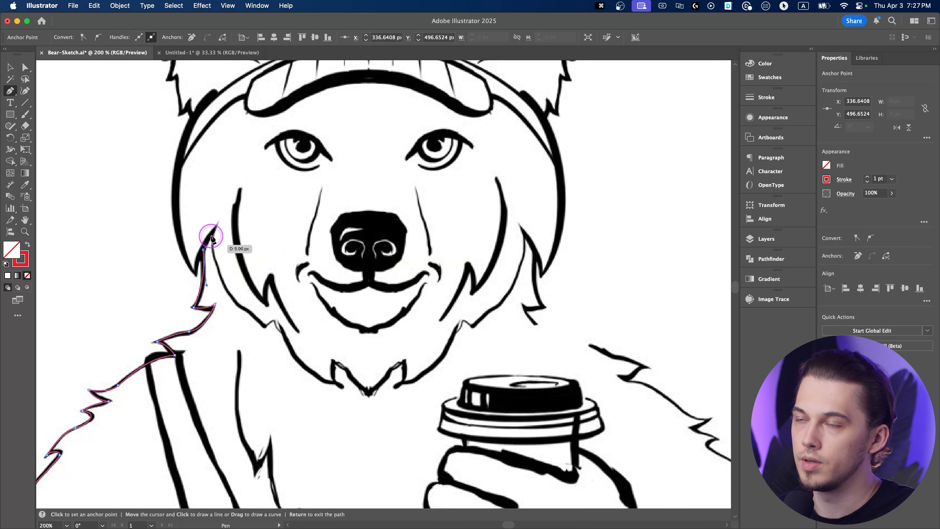
# Extend the outline above the cheek, run a straight segment across the face through the nose, and trace down the opposite cheek fur
pyautogui.click(203, 215)
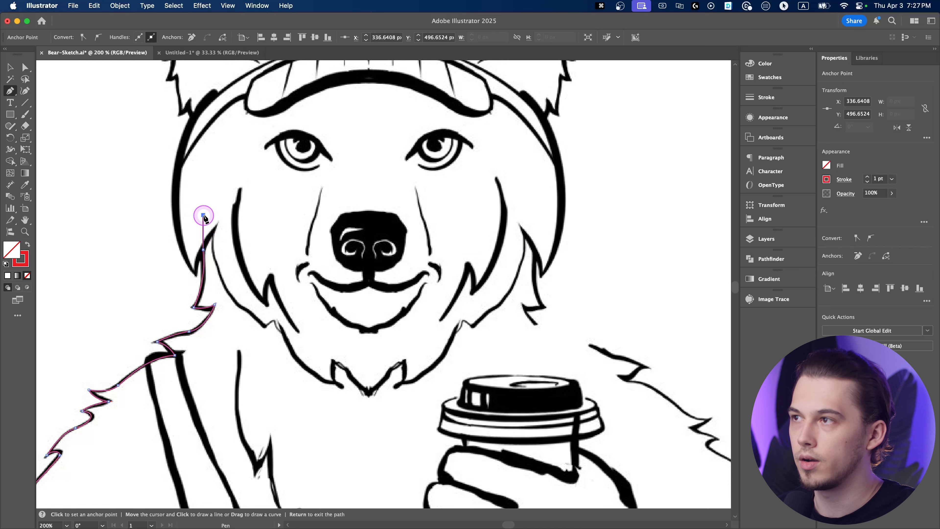
pyautogui.keyDown('shift'); pyautogui.click(536, 220); pyautogui.keyUp('shift')
pyautogui.scroll(2, 567, 285)
pyautogui.moveTo(509, 284); pyautogui.dragTo(476, 247)
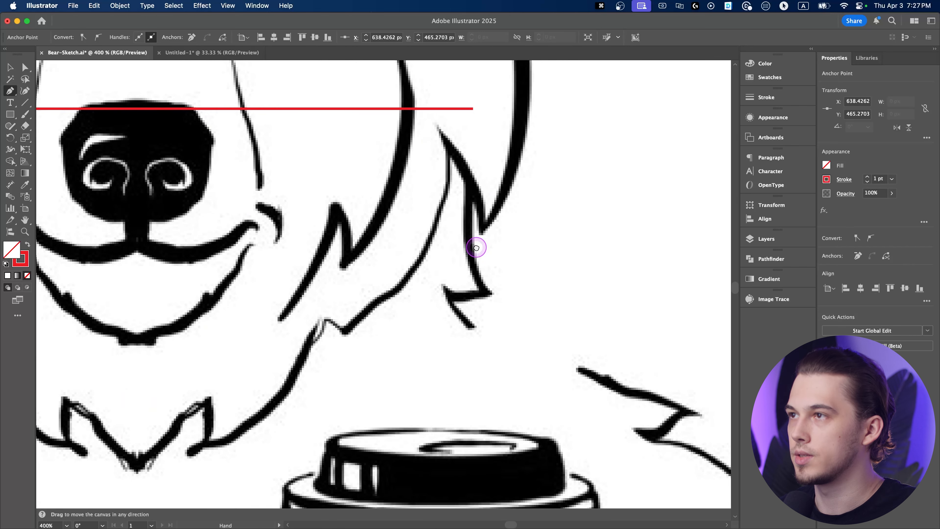
pyautogui.moveTo(485, 289); pyautogui.dragTo(499, 259)
pyautogui.click(486, 289)
# Trace the remaining cheek fur point and curve the path over to the shoulder of the arm holding the cup
pyautogui.scroll(-5, 452, 289)
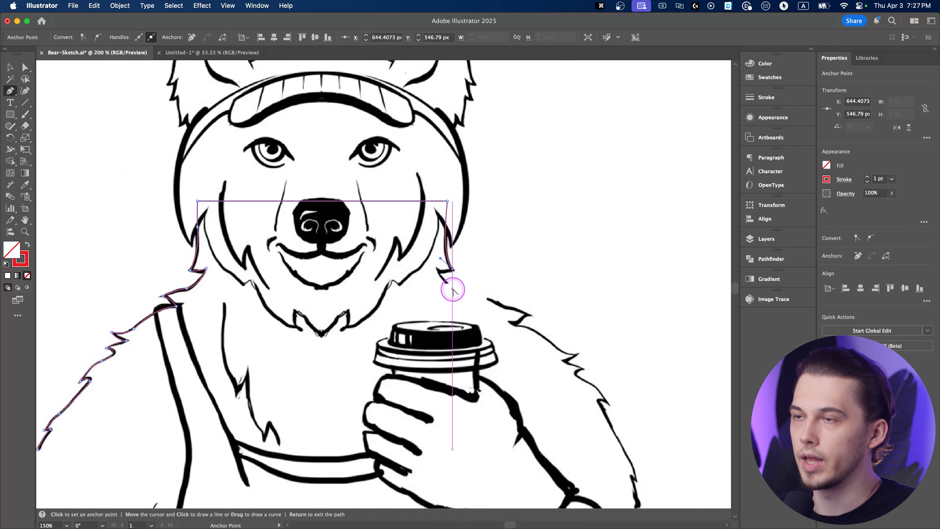
pyautogui.scroll(-5, 440, 288)
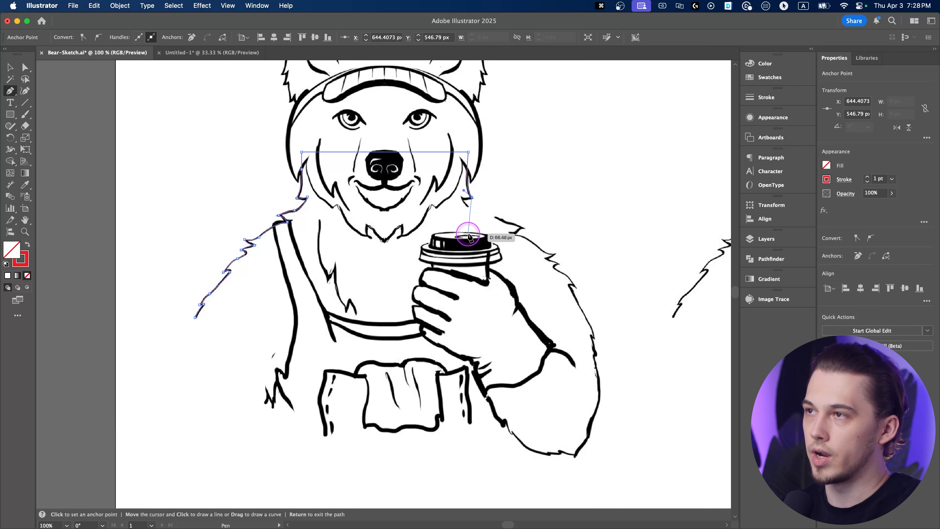
pyautogui.scroll(2, 467, 237)
pyautogui.hscroll(3, 504, 248)
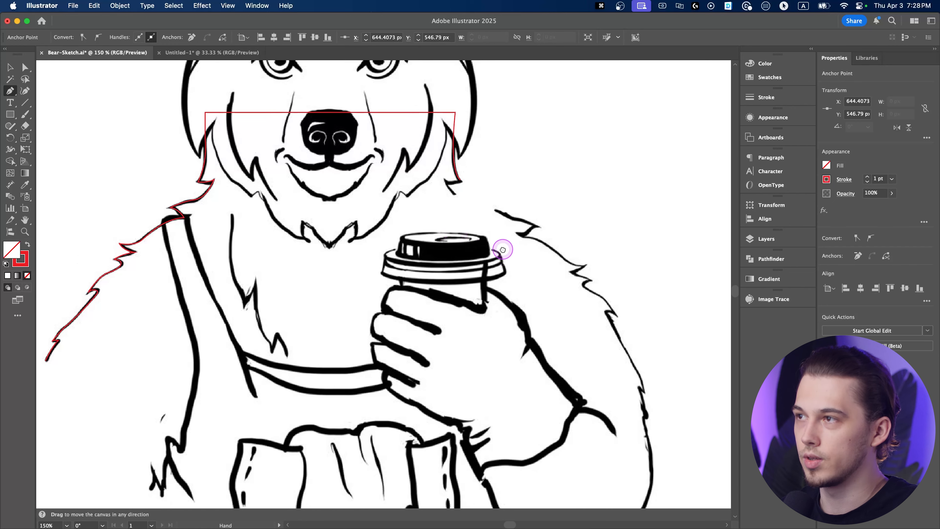
pyautogui.scroll(2, 419, 192)
pyautogui.moveTo(411, 164); pyautogui.dragTo(405, 152)
pyautogui.hscroll(3, 407, 167)
pyautogui.press('super+z')
pyautogui.moveTo(405, 196)
pyautogui.mouseDown()
pyautogui.moveTo(444, 221)
pyautogui.moveTo(415, 204)
pyautogui.mouseUp()
pyautogui.click(484, 227)
# Trace the fur tufts along the shoulder and upper part of the arm holding the cup
pyautogui.moveTo(450, 244); pyautogui.dragTo(428, 241)
pyautogui.hscroll(3, 449, 245)
pyautogui.moveTo(492, 263); pyautogui.dragTo(545, 260)
pyautogui.click(458, 276)
pyautogui.scroll(-3, 457, 276)
pyautogui.moveTo(479, 292); pyautogui.dragTo(488, 316)
pyautogui.scroll(-5, 503, 352)
# Trace the outer fur edge of the cup arm with curved segments down to the elbow
pyautogui.click(516, 255)
pyautogui.scroll(-3, 505, 246)
pyautogui.moveTo(511, 271); pyautogui.dragTo(516, 312)
pyautogui.scroll(-5, 516, 312)
pyautogui.moveTo(508, 201); pyautogui.dragTo(495, 238)
pyautogui.moveTo(481, 286); pyautogui.dragTo(466, 308)
# Trace the elbow's underside and the forearm's inner edge up to the apron pocket below the hand, converting anchors at sharp turns
pyautogui.moveTo(410, 313); pyautogui.dragTo(325, 312)
pyautogui.keyDown('alt'); pyautogui.click(409, 312); pyautogui.keyUp('alt')
pyautogui.keyDown('alt'); pyautogui.click(377, 316); pyautogui.keyUp('alt')
pyautogui.moveTo(243, 220); pyautogui.dragTo(404, 359)
pyautogui.keyDown('alt'); pyautogui.click(244, 219); pyautogui.keyUp('alt')
pyautogui.moveTo(397, 374); pyautogui.dragTo(398, 388)
pyautogui.click(332, 256)
pyautogui.scroll(-3, 344, 268)
pyautogui.moveTo(332, 255); pyautogui.dragTo(444, 321)
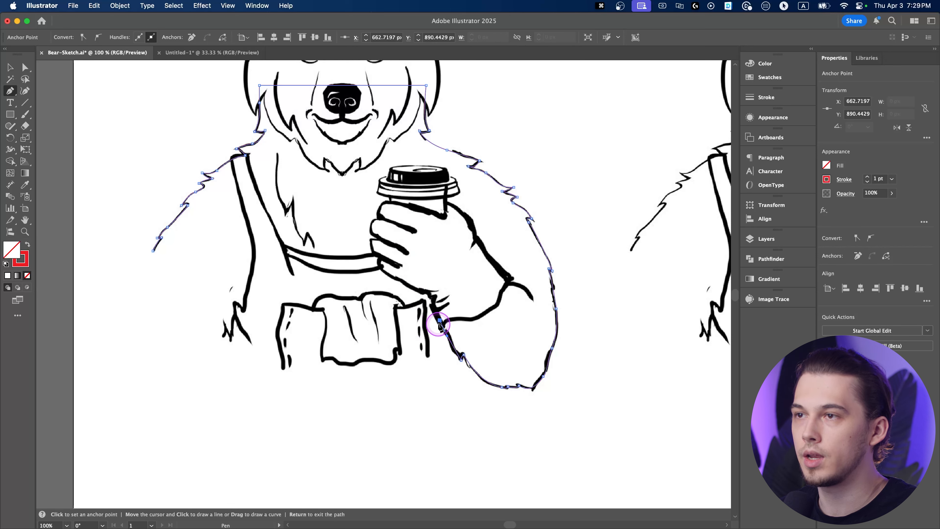
# Run a straight segment across the apron to the opposite side and trace the pointed lower fur there
pyautogui.click(236, 320)
pyautogui.scroll(4, 233, 328)
pyautogui.moveTo(229, 338); pyautogui.dragTo(323, 281)
pyautogui.moveTo(323, 302)
pyautogui.mouseDown()
pyautogui.moveTo(325, 342)
pyautogui.moveTo(361, 355)
pyautogui.moveTo(340, 305)
pyautogui.mouseUp()
pyautogui.click(323, 302)
pyautogui.scroll(-2, 323, 302)
pyautogui.click(342, 330)
pyautogui.scroll(-1, 342, 329)
# Close the body outline with a curved segment from the lower fur to the arm's starting anchor, and deselect it
pyautogui.click(239, 226)
pyautogui.press('super+z')
pyautogui.moveTo(239, 226); pyautogui.dragTo(217, 148)
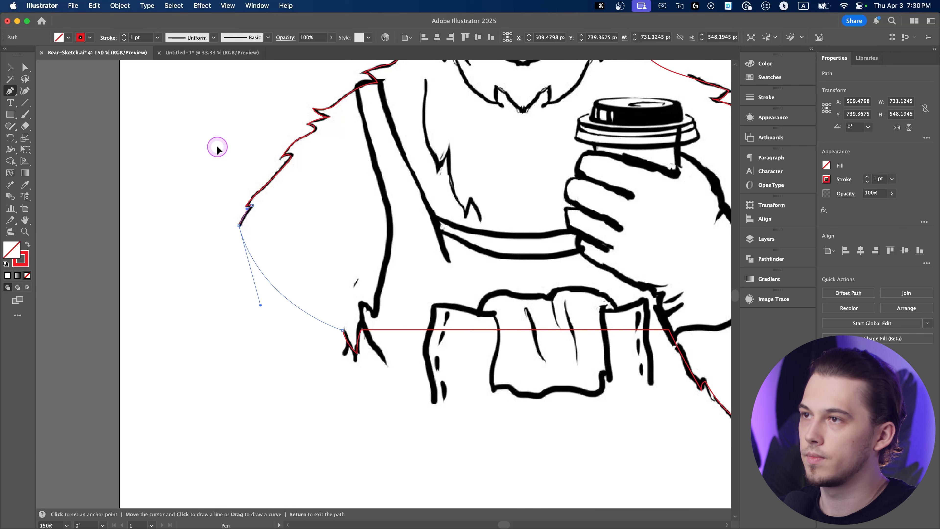
pyautogui.scroll(-2, 310, 227)
pyautogui.press('v')
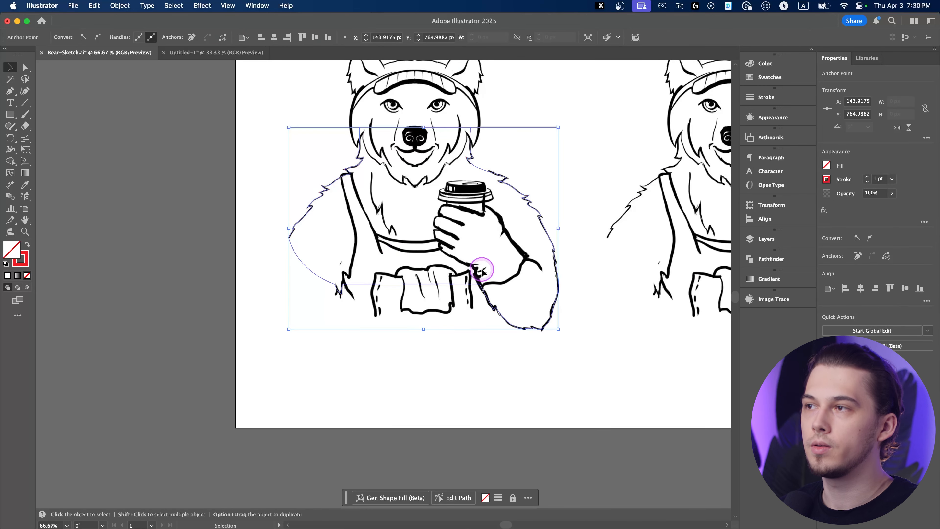
pyautogui.click(597, 287)
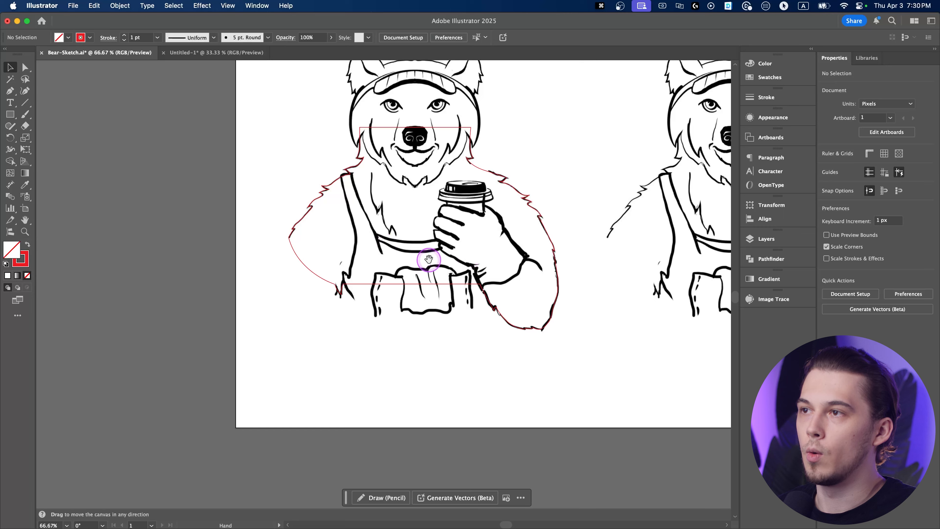
# Draw a trial circle around the bear, enlarge it to about 798 px in diameter, and delete it
pyautogui.moveTo(425, 262); pyautogui.dragTo(421, 338)
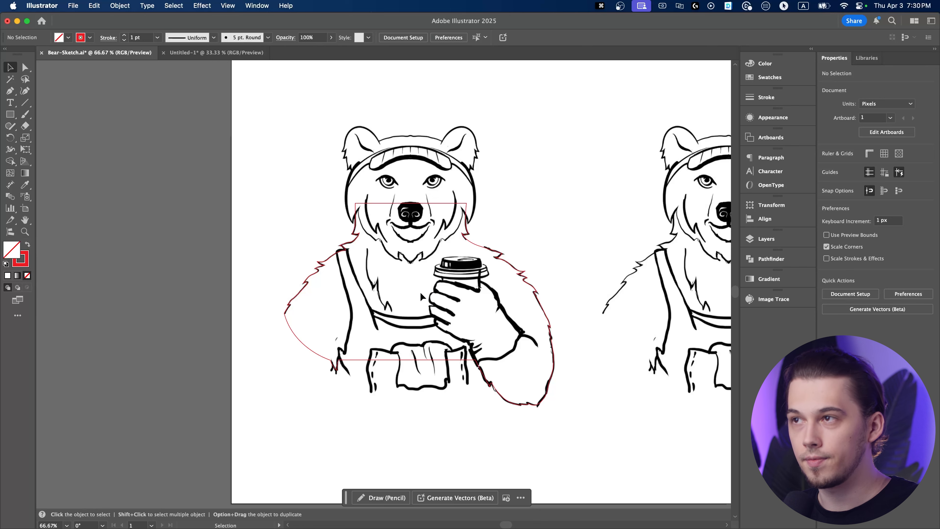
pyautogui.press('l')
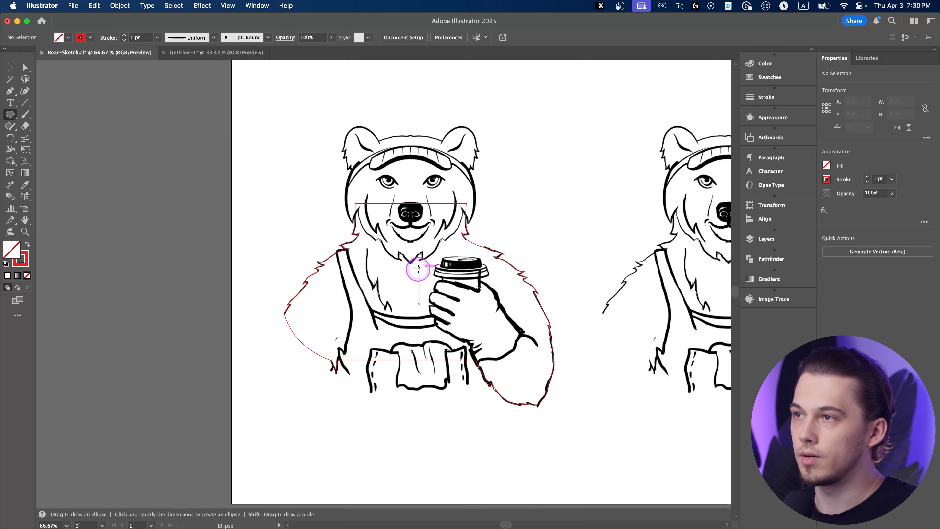
pyautogui.moveTo(413, 267); pyautogui.dragTo(285, 168)
pyautogui.press('v')
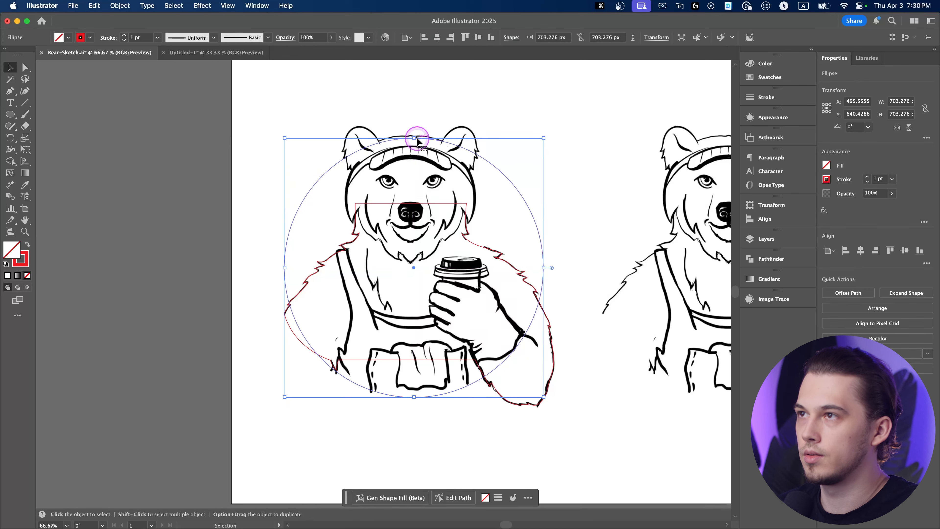
pyautogui.moveTo(414, 139); pyautogui.dragTo(414, 103)
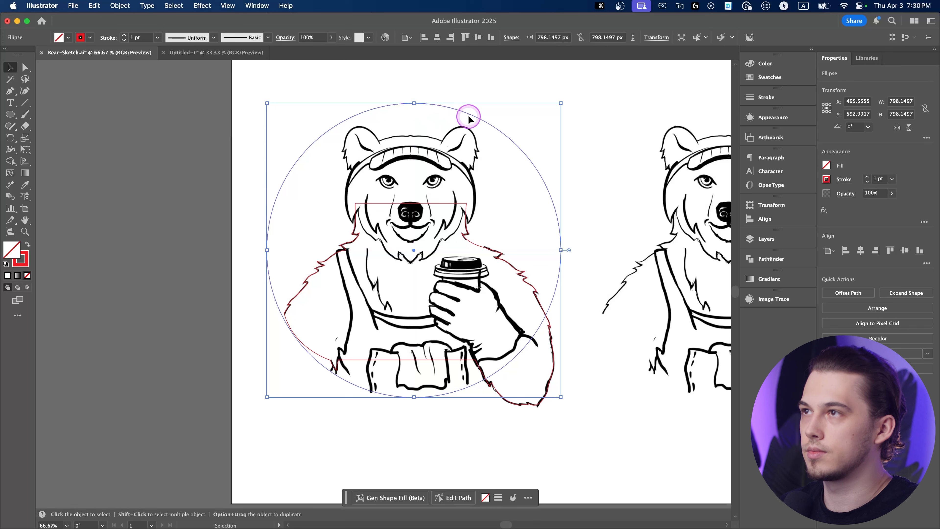
pyautogui.moveTo(474, 118); pyautogui.dragTo(474, 118)
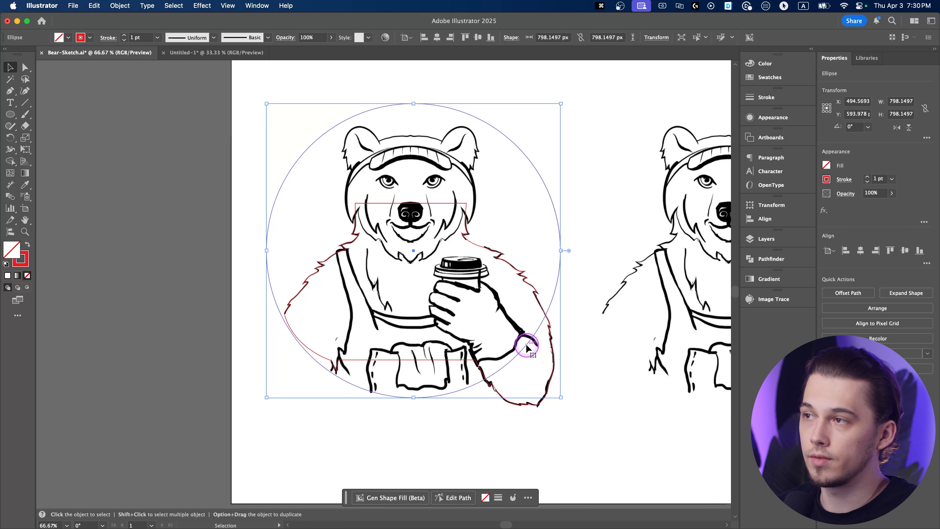
pyautogui.click(478, 359)
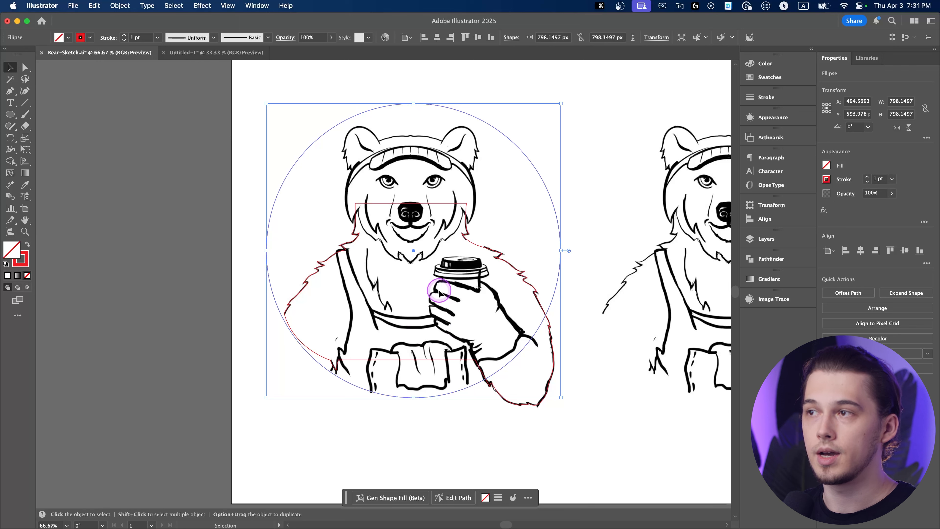
pyautogui.press('Delete')
pyautogui.scroll(-1, 249, 280)
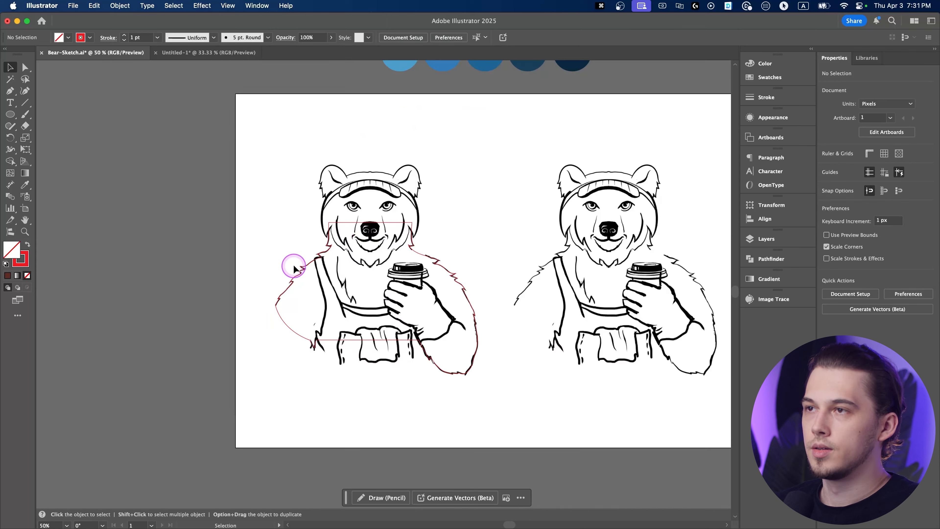
# Move the closed body outline off the sketch to inspect its shape, and undo the move
pyautogui.moveTo(238, 189); pyautogui.dragTo(516, 416)
pyautogui.moveTo(303, 268); pyautogui.dragTo(209, 269)
pyautogui.press('super+z')
# Try filling the body outline with the middle brown palette colour using the Eyedropper, and undo the fill
pyautogui.moveTo(361, 248); pyautogui.dragTo(352, 276)
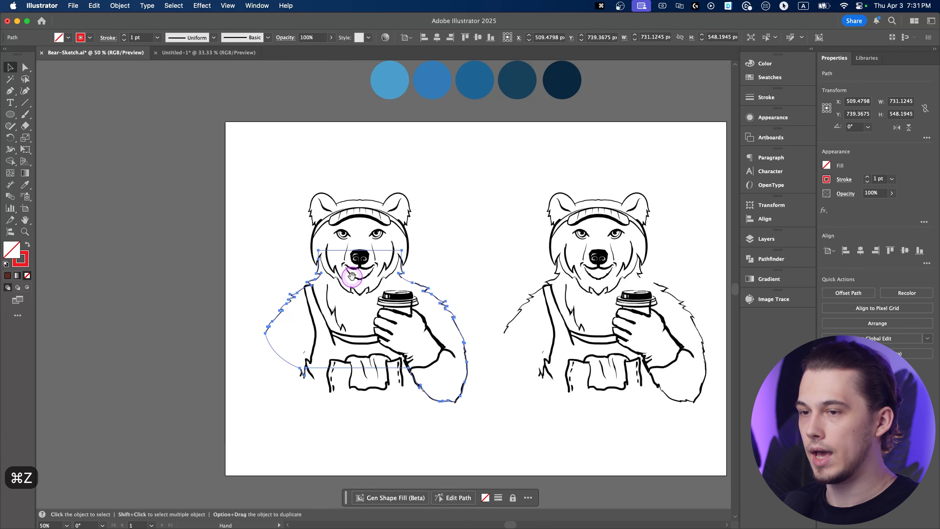
pyautogui.press('i')
pyautogui.scroll(-1, 378, 255)
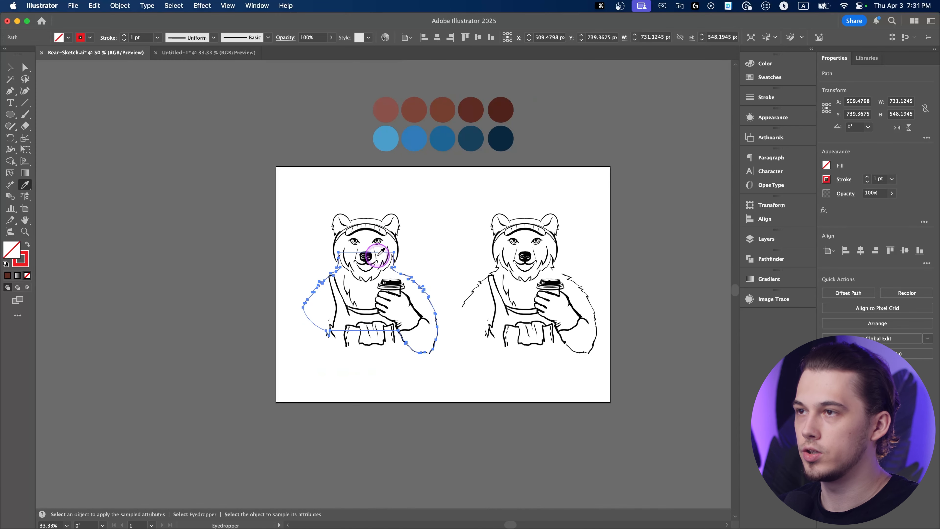
pyautogui.click(448, 110)
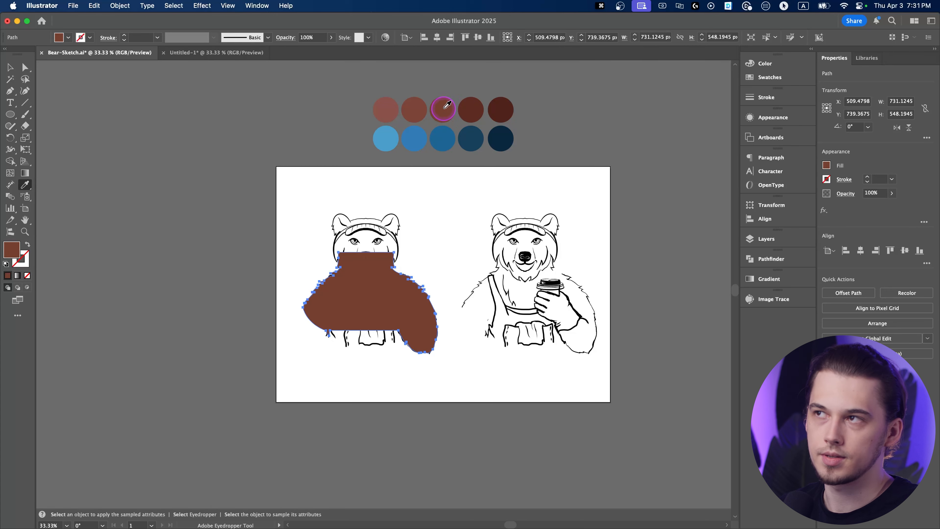
pyautogui.press('v')
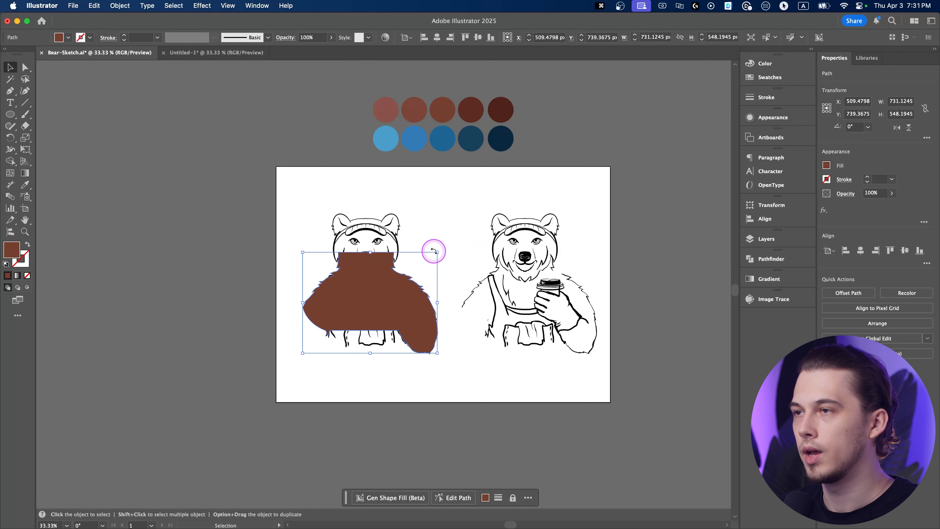
pyautogui.scroll(2, 363, 292)
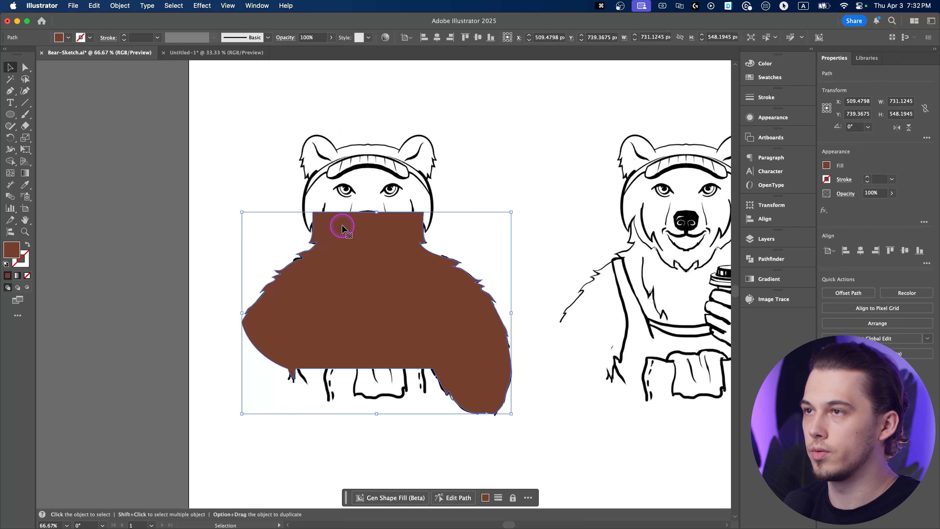
pyautogui.press('super+z')
# Select the red body outline on its own and lock it
pyautogui.scroll(2, 344, 249)
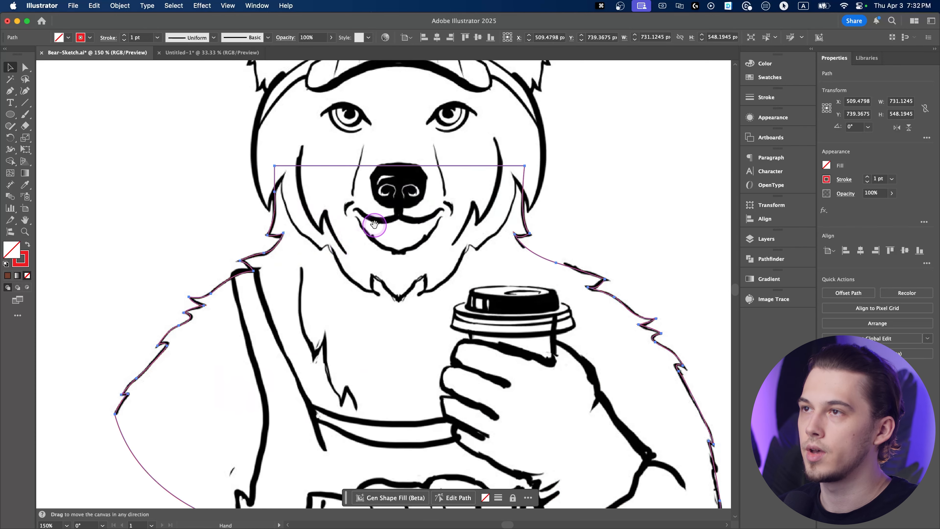
pyautogui.moveTo(374, 224); pyautogui.dragTo(375, 279)
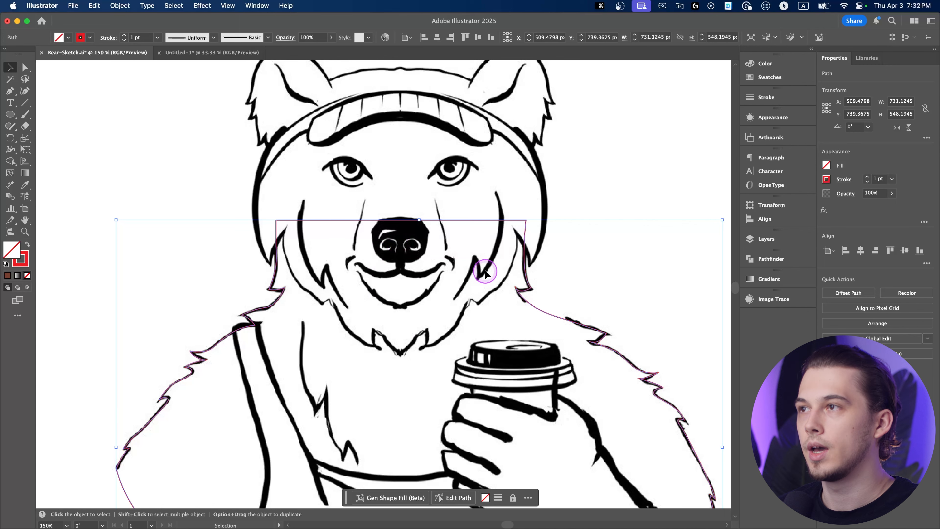
pyautogui.scroll(2, 451, 176)
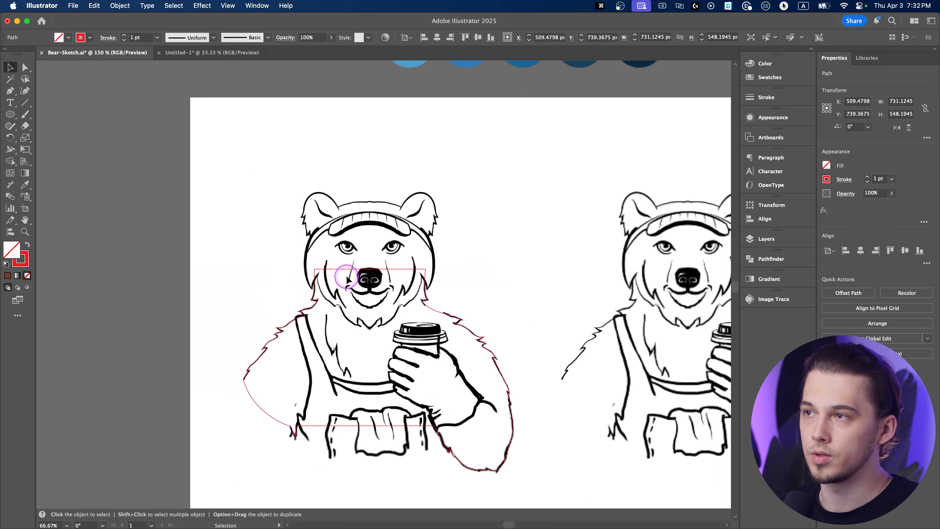
pyautogui.scroll(-2, 326, 252)
pyautogui.scroll(-1, 284, 270)
pyautogui.click(204, 258)
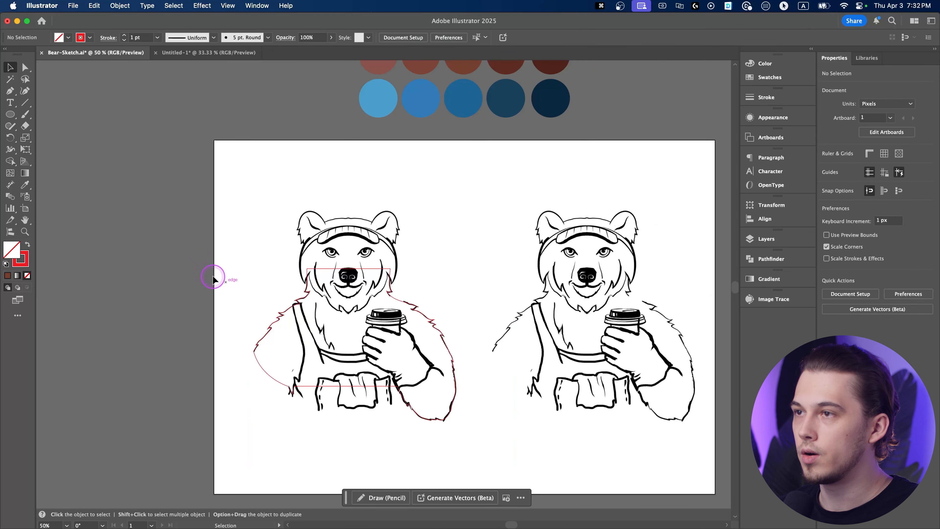
pyautogui.click(392, 409)
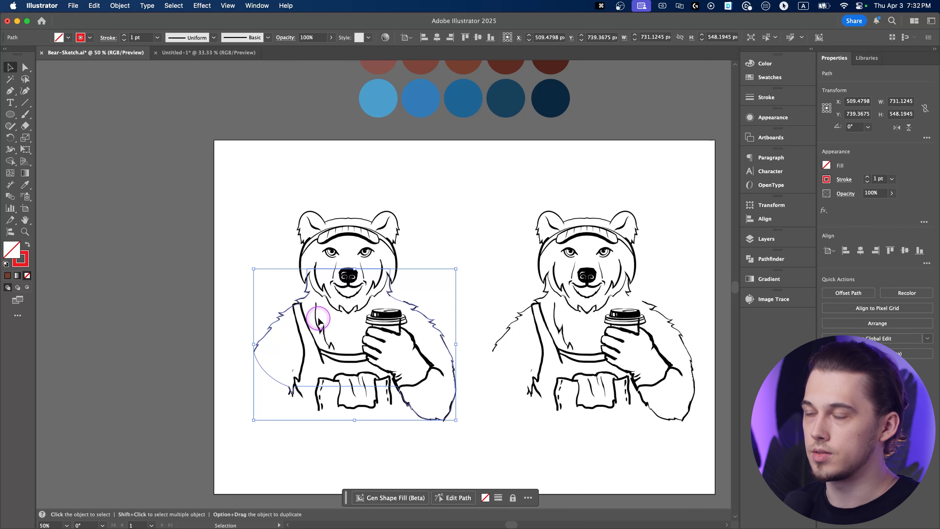
pyautogui.scroll(1, 344, 365)
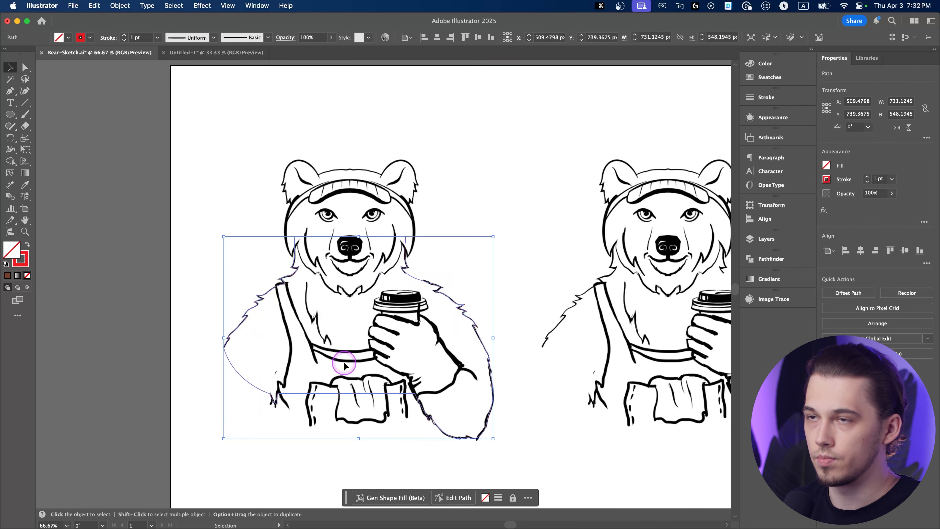
pyautogui.press('a')
pyautogui.press('super+2')
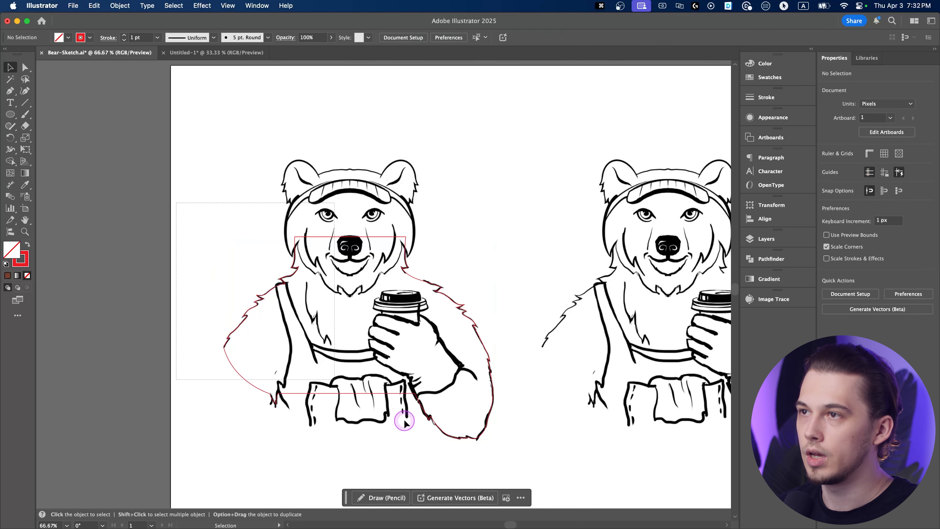
# Take up the Pen tool and set its stroke colour to light orange for the face outline
pyautogui.scroll(2, 298, 253)
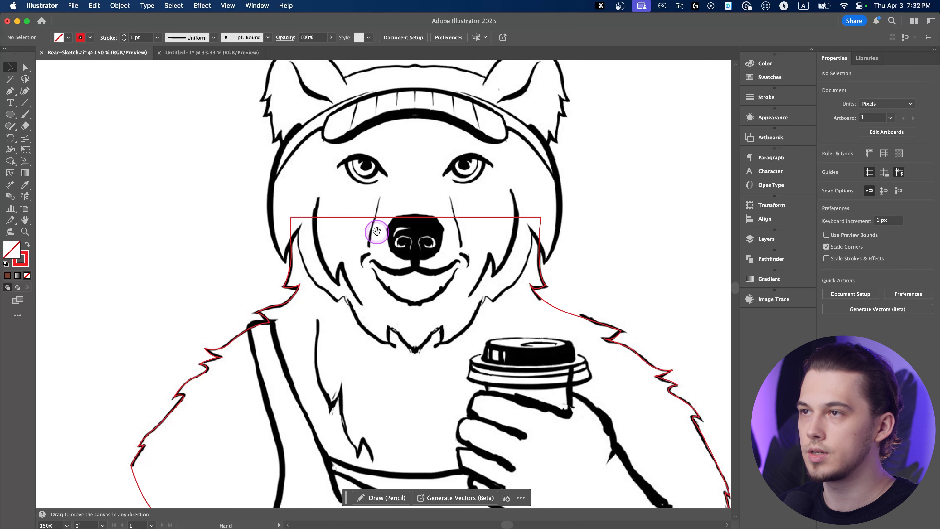
pyautogui.moveTo(376, 230); pyautogui.dragTo(361, 243)
pyautogui.press('p')
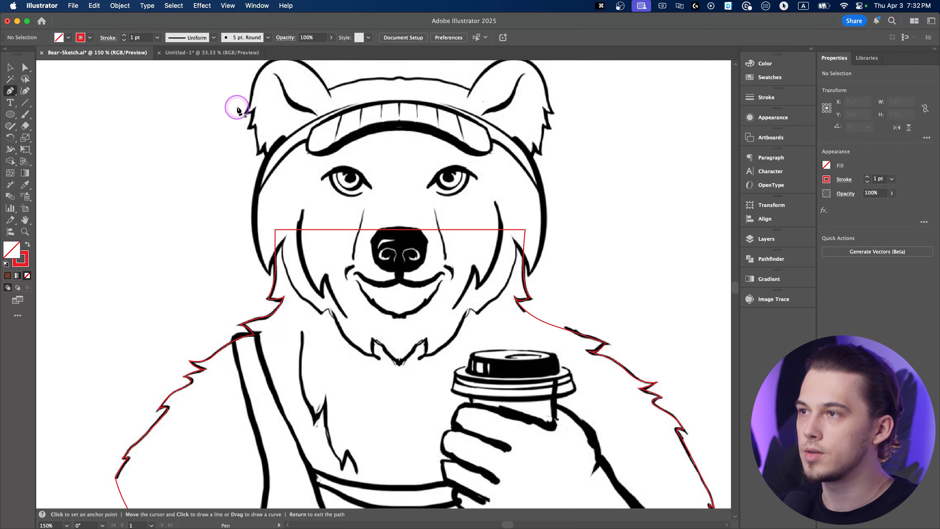
pyautogui.click(89, 37)
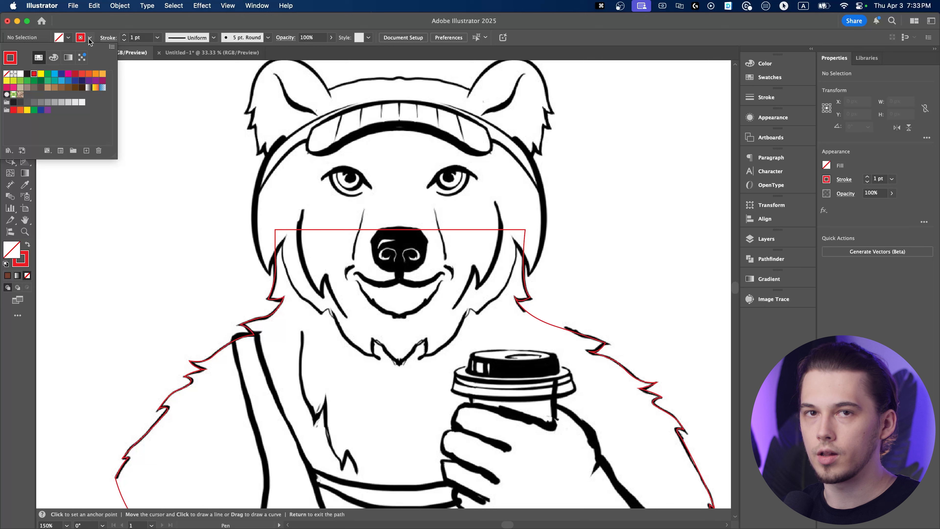
pyautogui.click(101, 77)
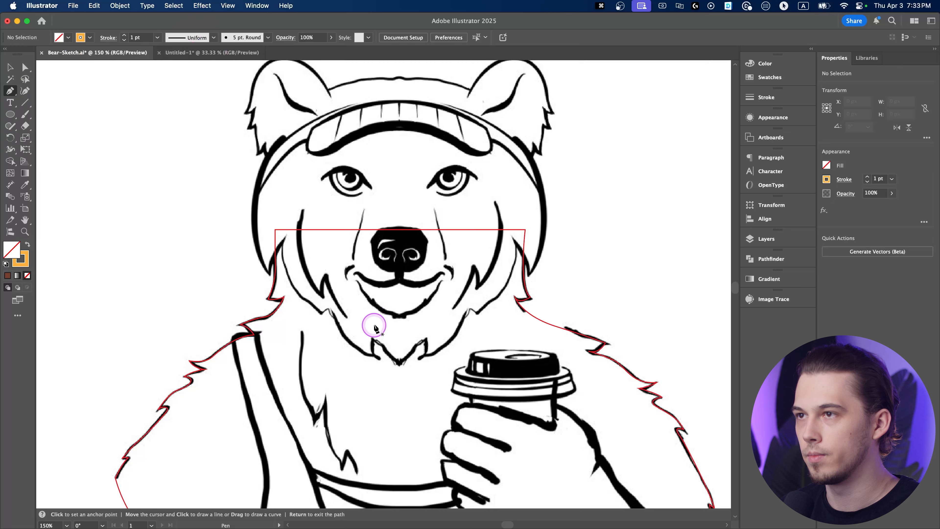
# Start a new path at the chin's tip and trace the chin fur tuft toward the apron strap side
pyautogui.moveTo(370, 323); pyautogui.dragTo(384, 337)
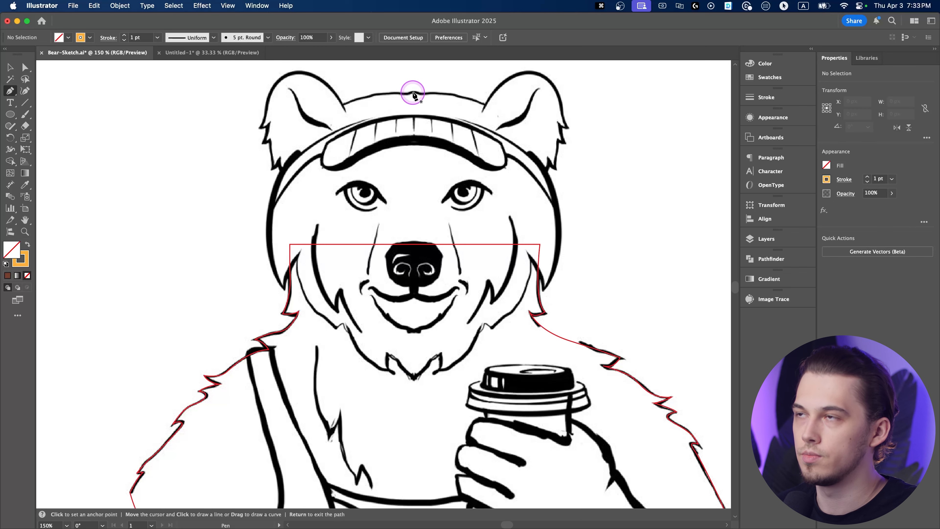
pyautogui.scroll(2, 420, 383)
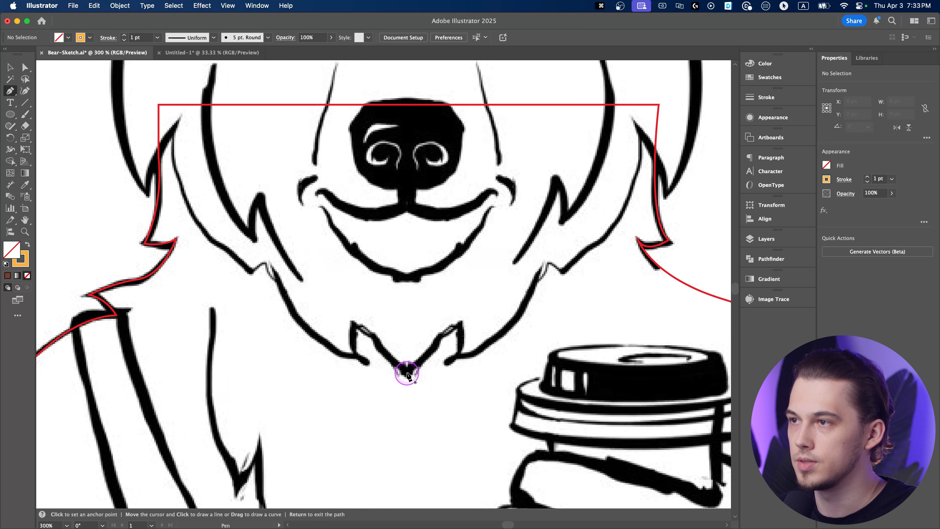
pyautogui.click(407, 373)
pyautogui.press('super+z')
pyautogui.scroll(2, 382, 341)
pyautogui.moveTo(356, 331)
pyautogui.mouseDown()
pyautogui.moveTo(339, 316)
pyautogui.moveTo(353, 284)
pyautogui.moveTo(334, 387)
pyautogui.mouseUp()
pyautogui.click(365, 331)
# Continue the orange path along the jaw and up the cheek fur to its tip beside the red outline
pyautogui.scroll(-1, 330, 373)
pyautogui.moveTo(272, 304); pyautogui.dragTo(230, 184)
pyautogui.moveTo(246, 314); pyautogui.dragTo(252, 325)
pyautogui.scroll(-1, 258, 308)
pyautogui.moveTo(286, 242); pyautogui.dragTo(297, 141)
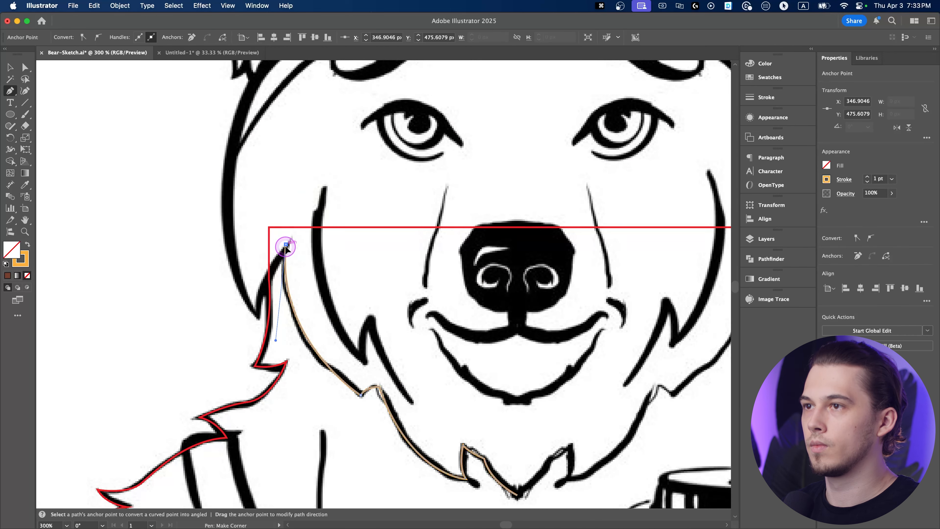
# Continue the orange path down to the outer cheek fur tip and up the side of the head to the ear
pyautogui.moveTo(257, 313); pyautogui.dragTo(261, 336)
pyautogui.scroll(-1, 259, 311)
pyautogui.press('super+z')
pyautogui.moveTo(290, 238); pyautogui.dragTo(335, 143)
pyautogui.click(290, 238)
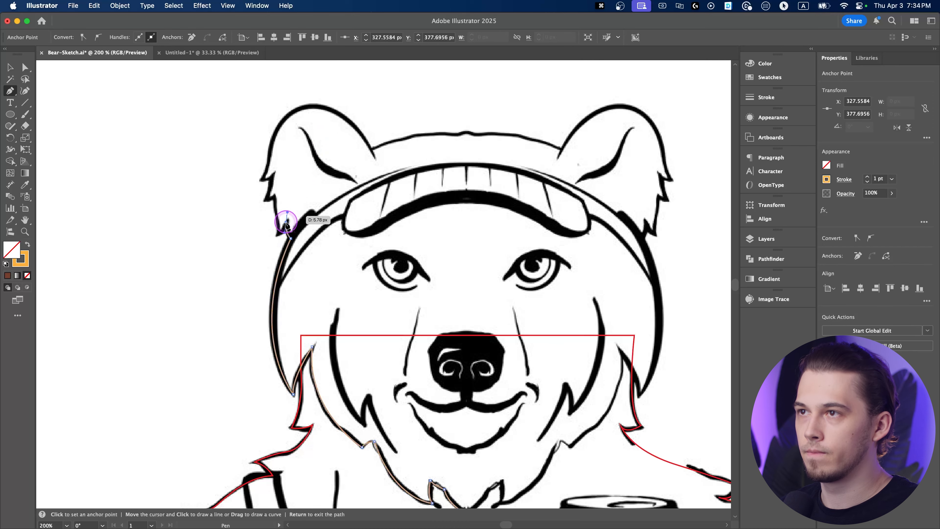
# Trace the jagged fur tufts along the ear's outer edge with sharp corner points
pyautogui.moveTo(286, 222); pyautogui.dragTo(287, 214)
pyautogui.moveTo(276, 234); pyautogui.dragTo(269, 240)
pyautogui.click(276, 234)
pyautogui.scroll(3, 253, 184)
pyautogui.moveTo(317, 218); pyautogui.dragTo(312, 197)
pyautogui.click(291, 231)
pyautogui.moveTo(308, 158); pyautogui.dragTo(310, 130)
pyautogui.moveTo(274, 173); pyautogui.dragTo(261, 178)
# Curve the path over the top of the ear to its inner base and remove the last anchor's outgoing handle
pyautogui.scroll(-1, 275, 172)
pyautogui.moveTo(314, 256); pyautogui.dragTo(319, 214)
pyautogui.moveTo(511, 265); pyautogui.dragTo(608, 425)
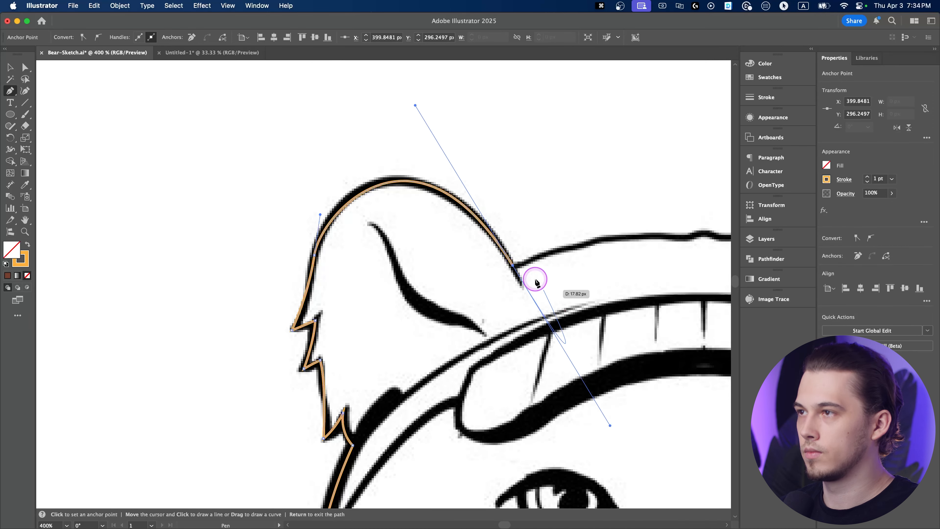
pyautogui.click(511, 265)
pyautogui.scroll(-1, 468, 181)
pyautogui.scroll(-3, 440, 367)
pyautogui.press('space')
pyautogui.scroll(3, 435, 255)
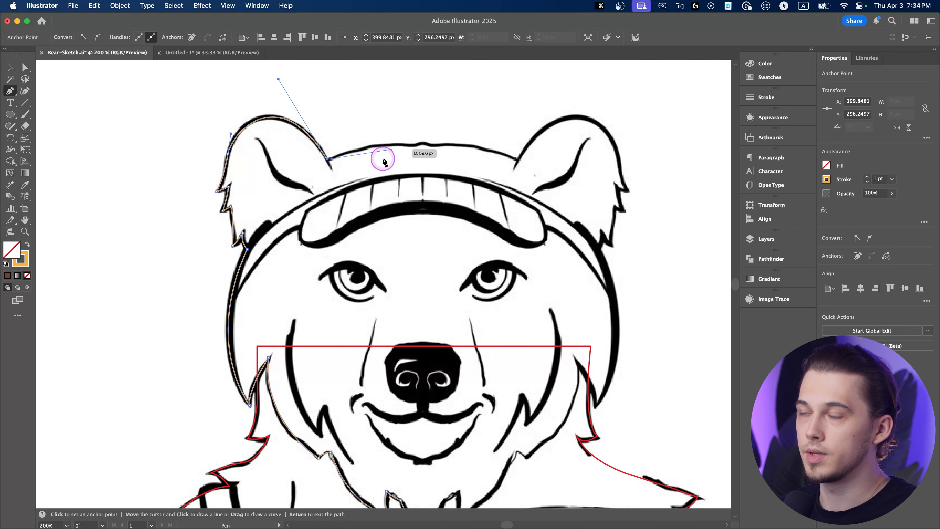
pyautogui.scroll(-3, 421, 222)
pyautogui.press('space')
pyautogui.scroll(3, 430, 216)
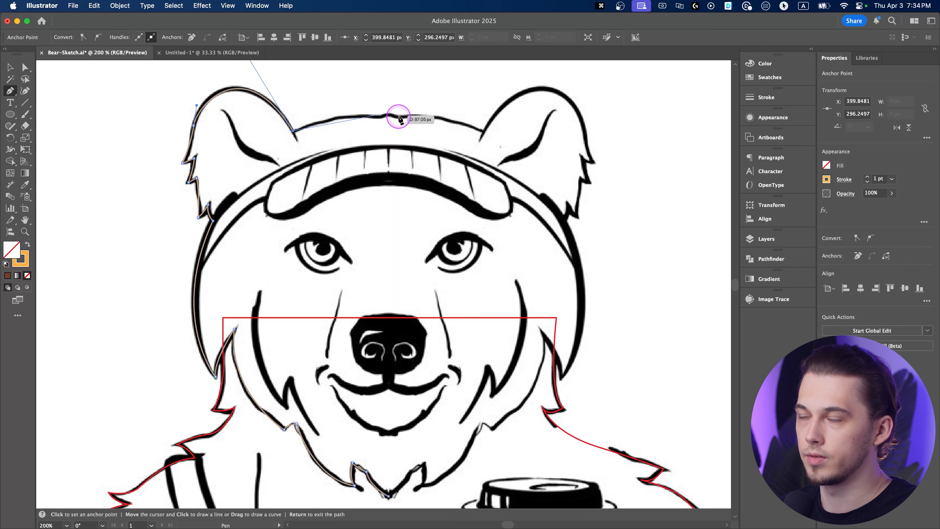
pyautogui.press('space')
pyautogui.moveTo(412, 160); pyautogui.dragTo(417, 128)
# Deselect the half-face path and show the rulers
pyautogui.press('v')
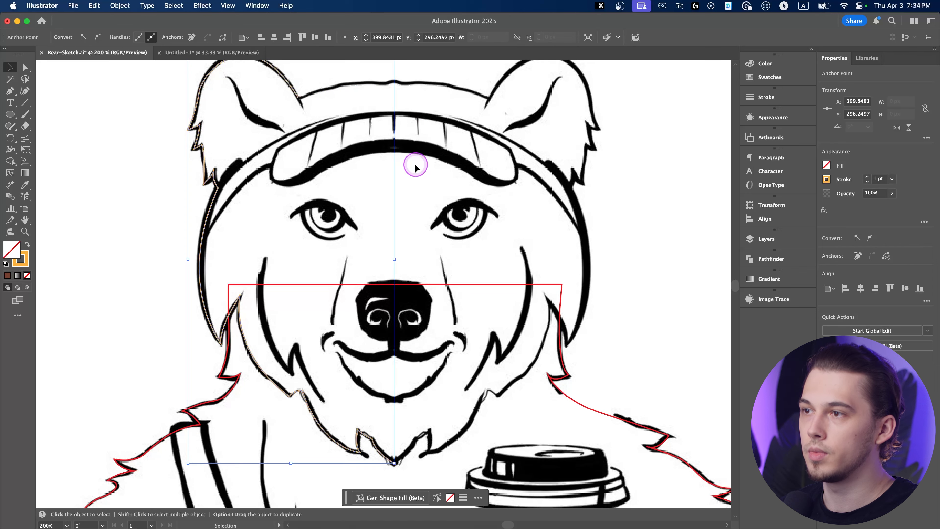
pyautogui.click(415, 166)
pyautogui.scroll(-2, 415, 166)
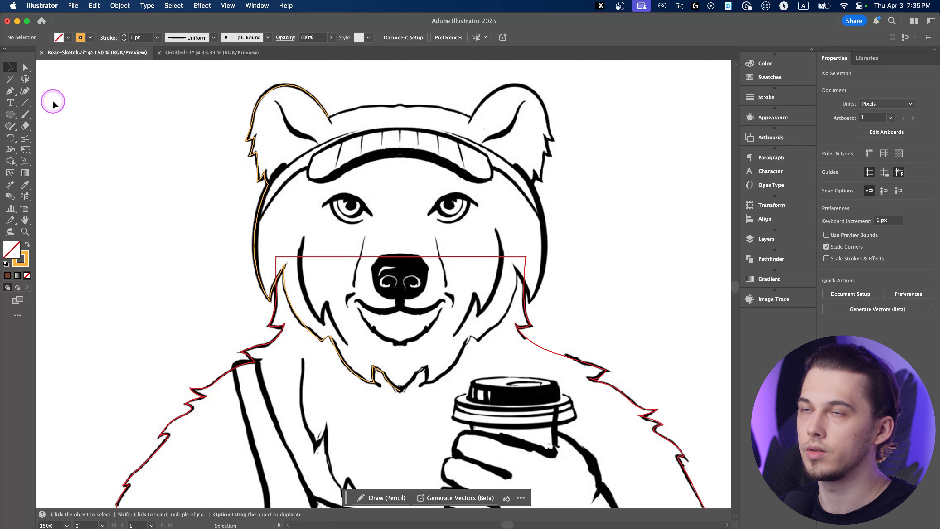
pyautogui.press('super+r')
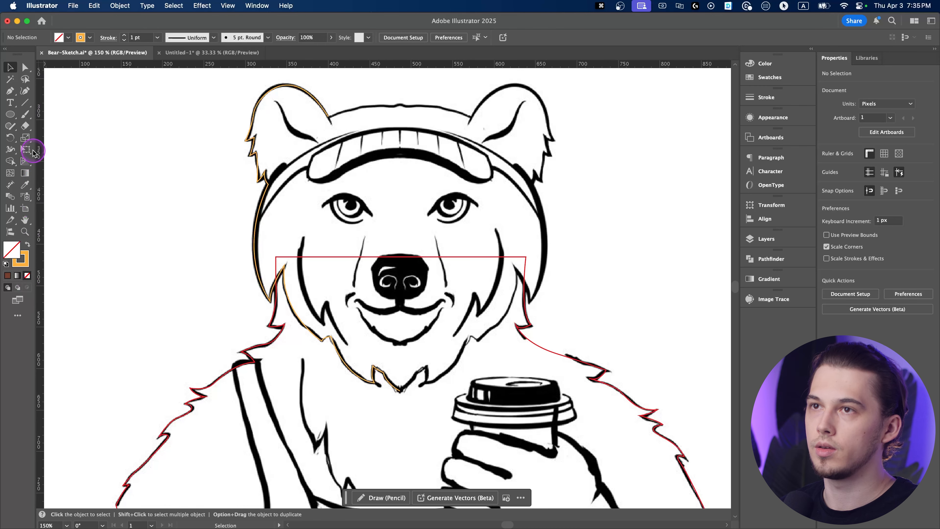
pyautogui.click(228, 5)
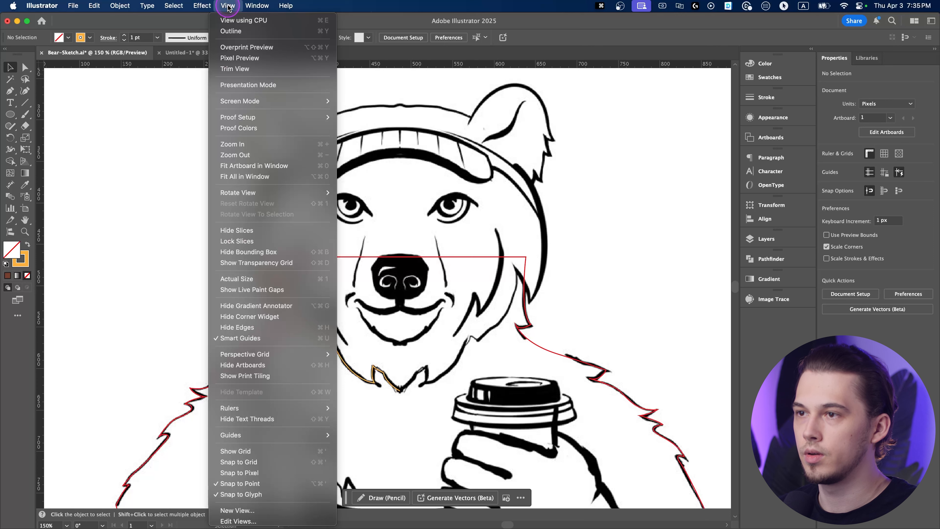
pyautogui.moveTo(251, 409)
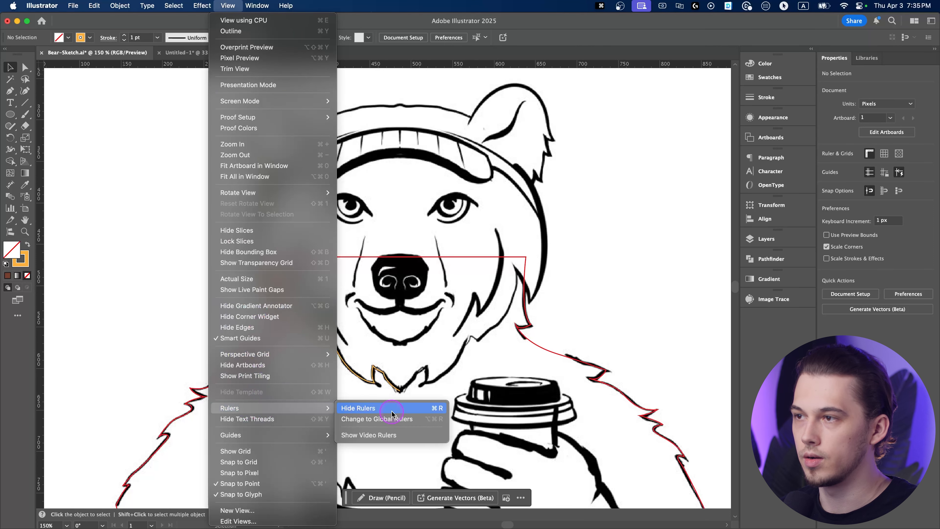
pyautogui.click(406, 3)
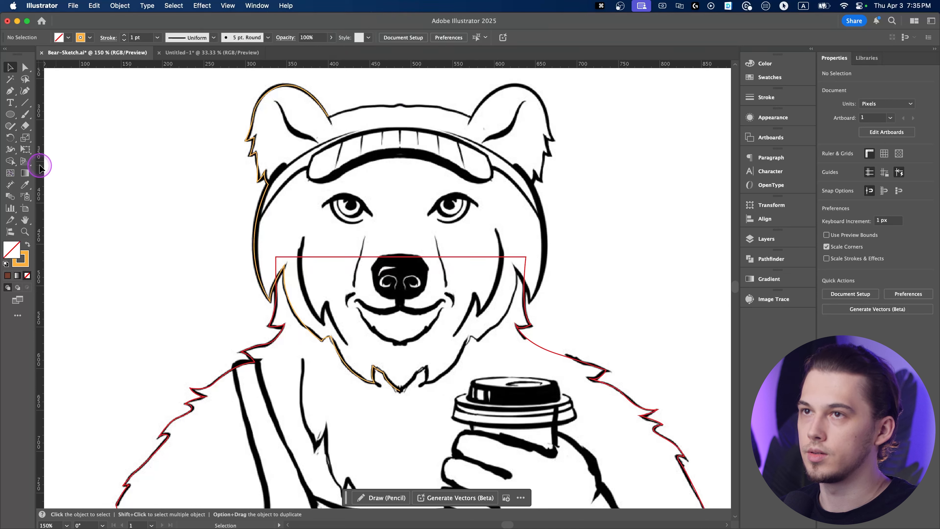
# Place a vertical guide through the centre of the face, aligned with the path's starting anchor at the chin tip
pyautogui.moveTo(40, 167); pyautogui.dragTo(401, 391)
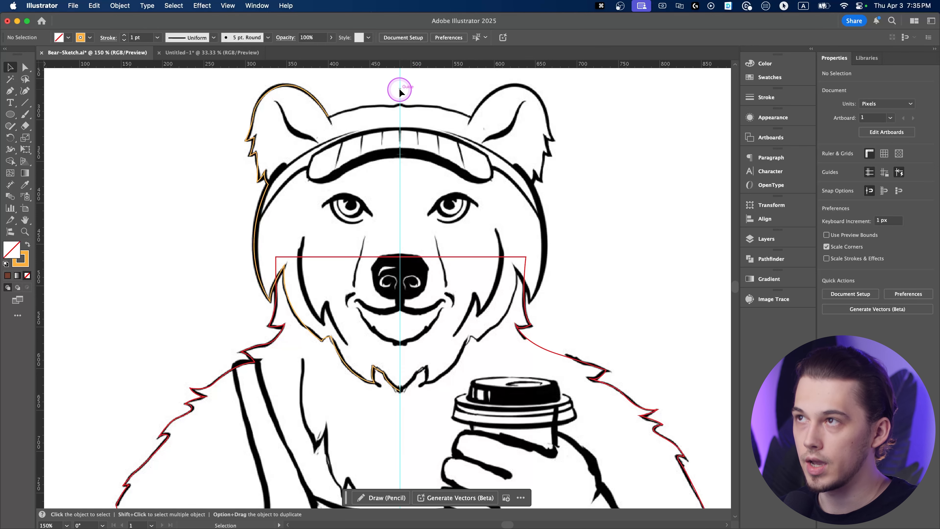
pyautogui.moveTo(400, 93); pyautogui.dragTo(411, 169)
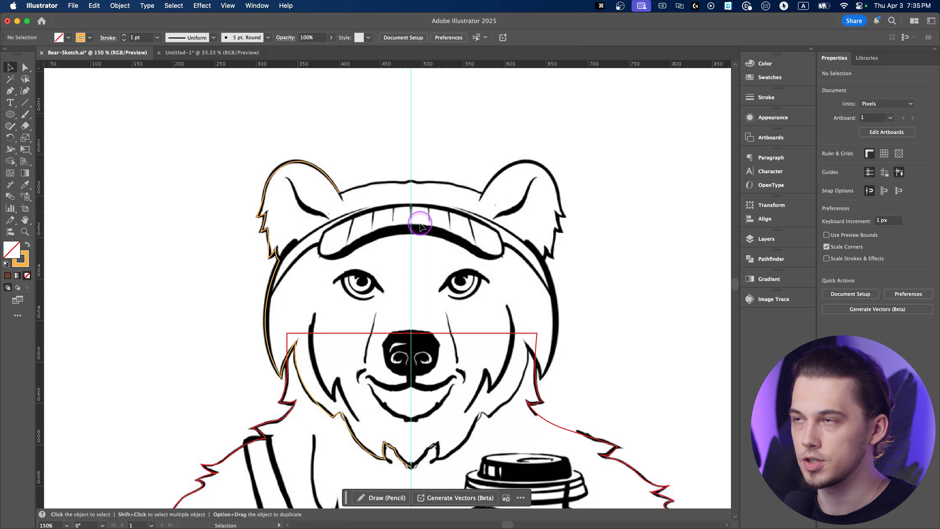
pyautogui.moveTo(436, 235); pyautogui.dragTo(445, 196)
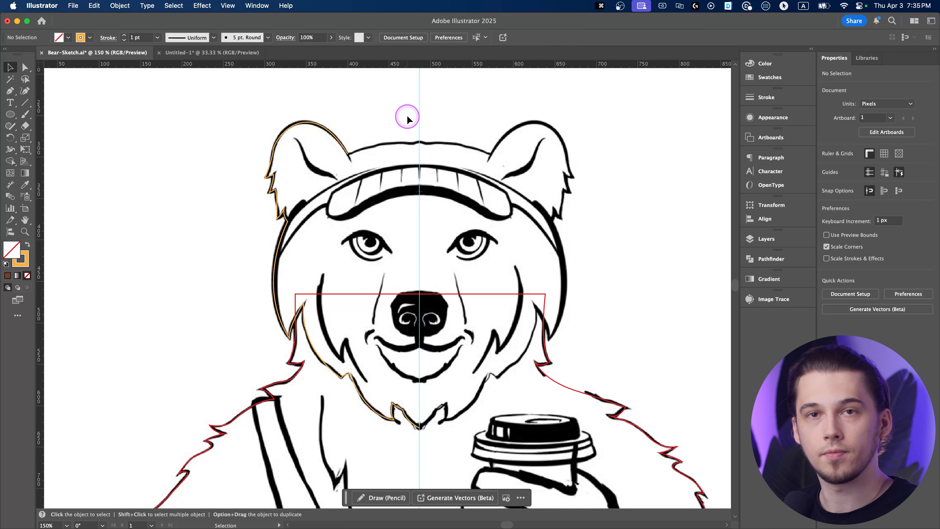
pyautogui.click(227, 6)
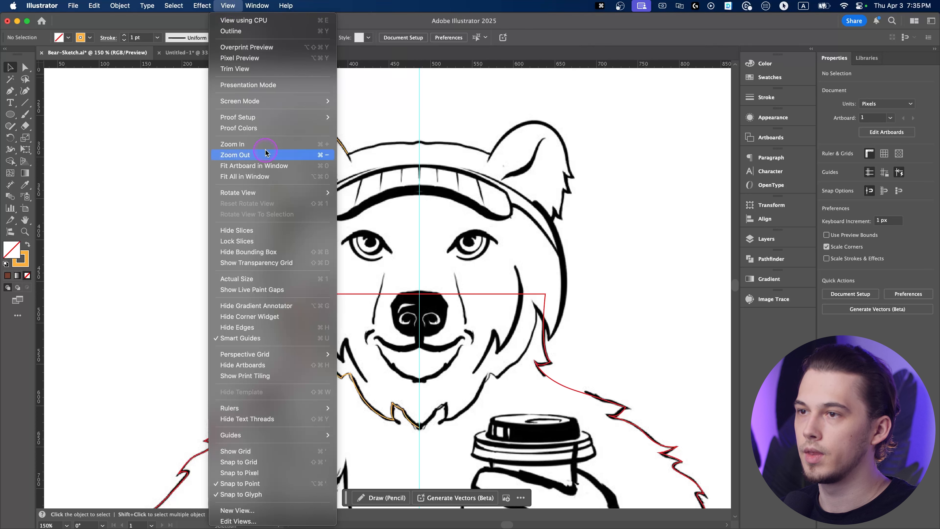
pyautogui.moveTo(259, 437)
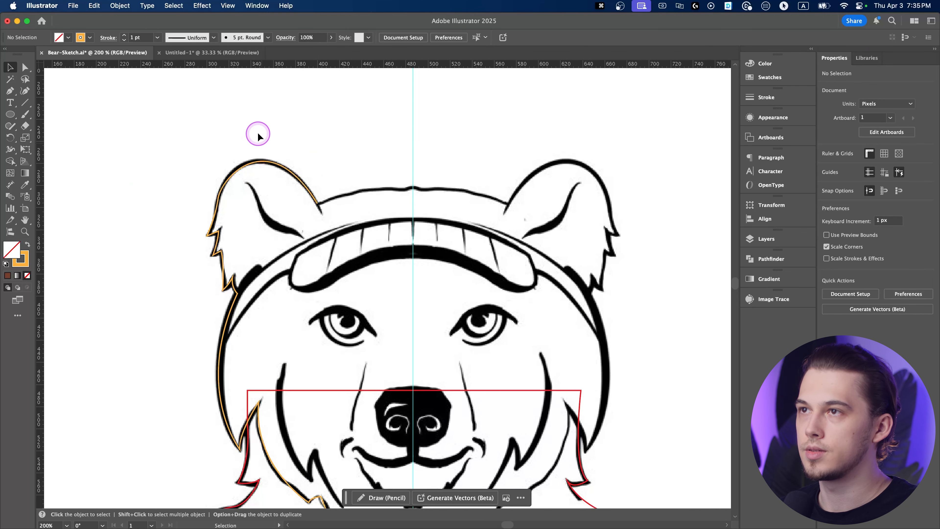
# Resume the path at the ear's inner base, curve it along the hat's top edge to the guide, and close it at the chin tip
pyautogui.click(317, 202)
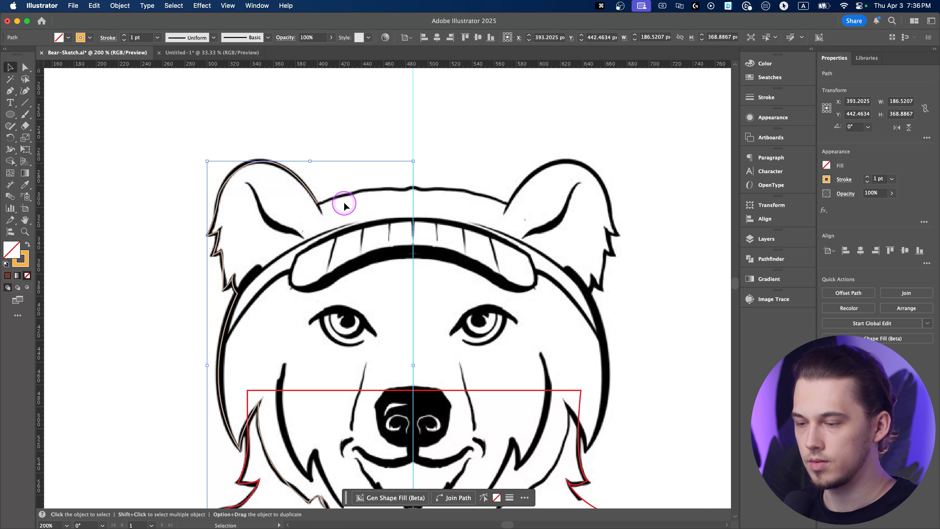
pyautogui.press('p')
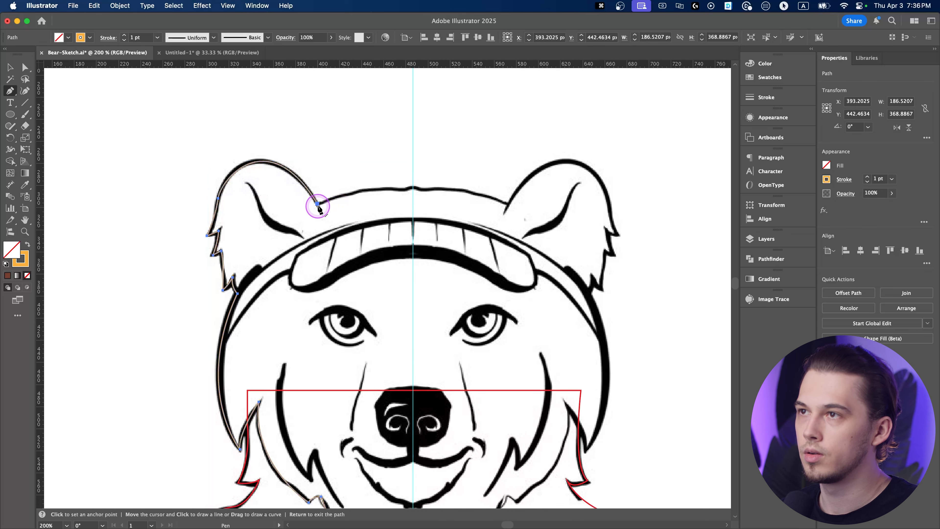
pyautogui.click(317, 203)
pyautogui.moveTo(412, 189); pyautogui.dragTo(468, 189)
pyautogui.scroll(-5, 334, 116)
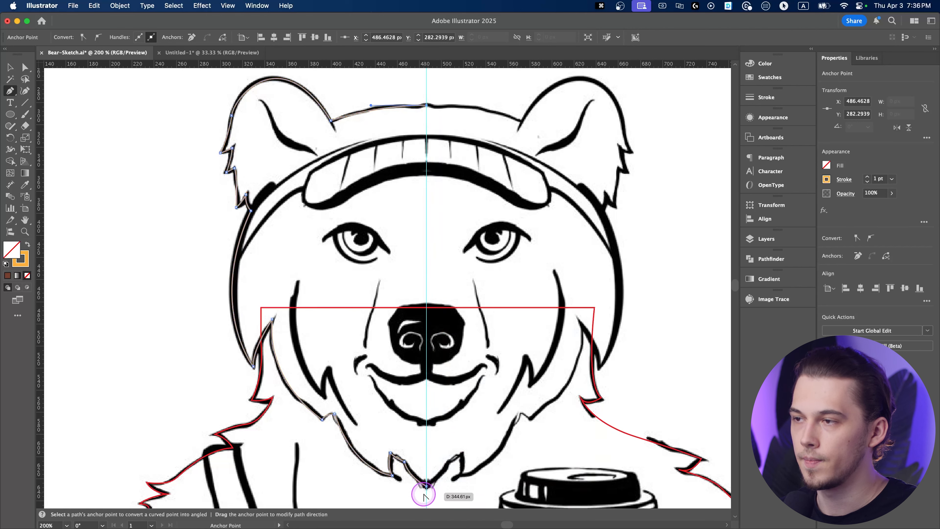
pyautogui.scroll(5, 424, 496)
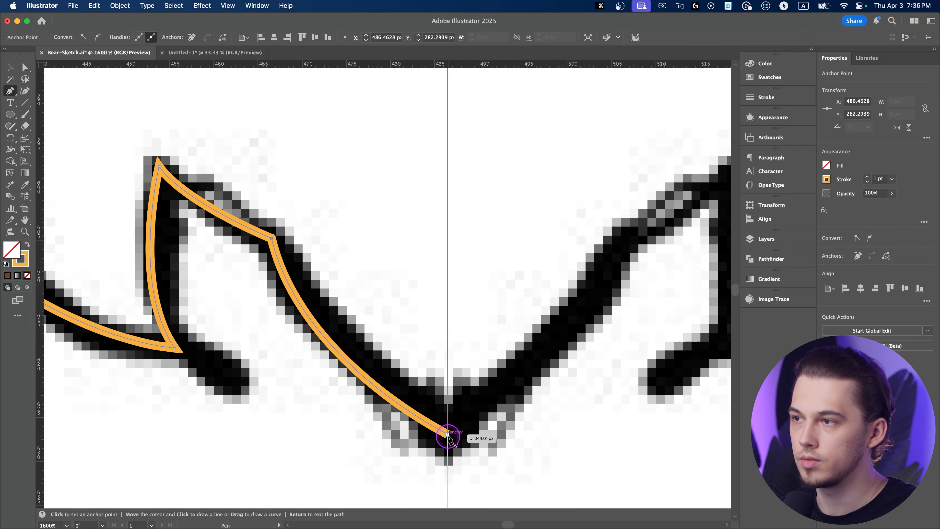
pyautogui.scroll(-8, 448, 436)
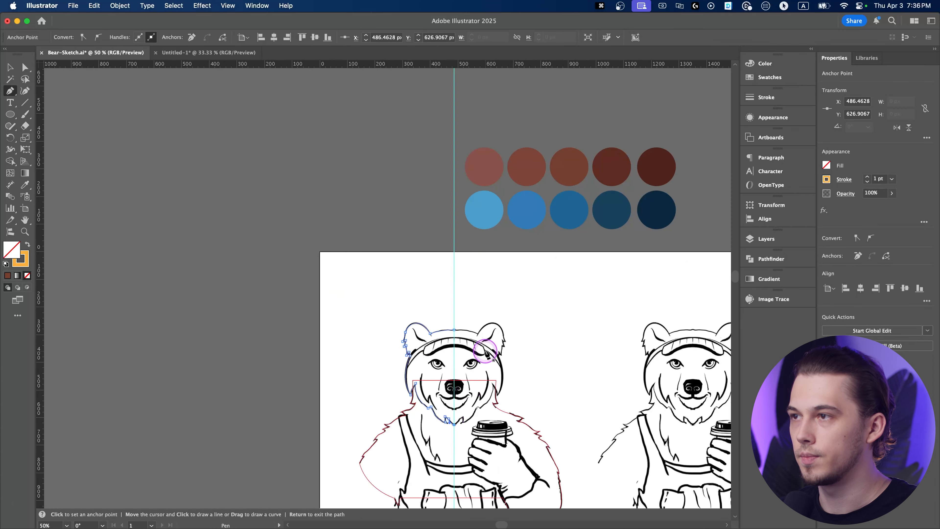
# Move the closed half-face shape off the artboard beside the sketch, and undo the move
pyautogui.press('v')
pyautogui.scroll(2, 478, 362)
pyautogui.moveTo(479, 343); pyautogui.dragTo(130, 251)
pyautogui.click(458, 250)
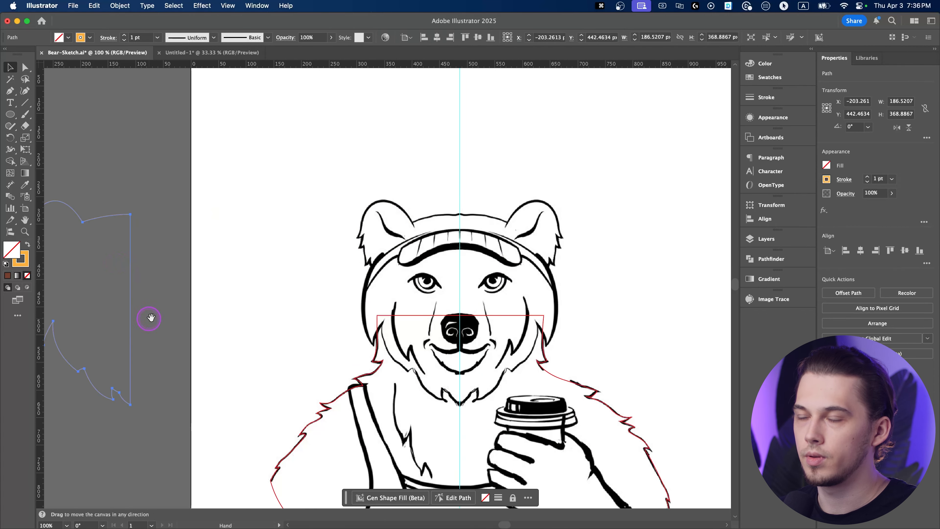
pyautogui.hscroll(-5, 361, 309)
pyautogui.click(358, 322)
pyautogui.press('super+z')
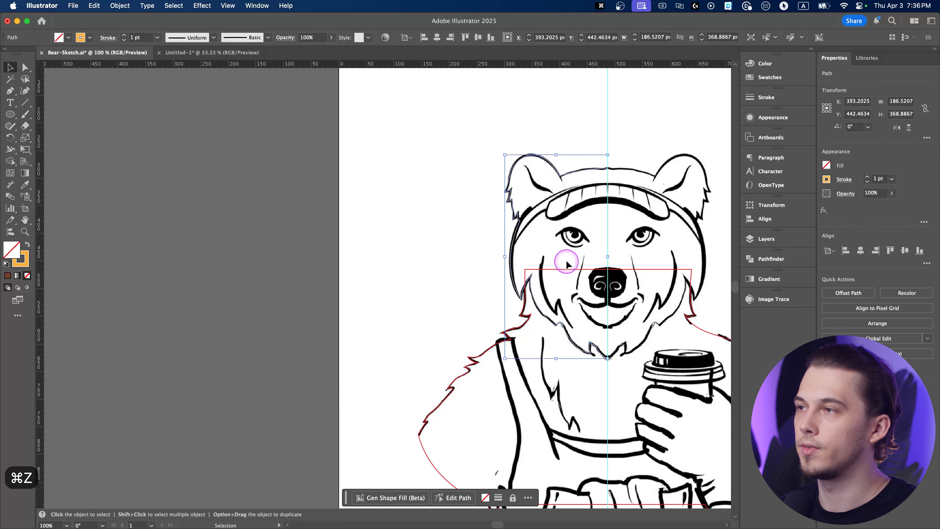
# Select the half-face shape and swap its fill and stroke to give it an orange fill without a stroke
pyautogui.moveTo(558, 269); pyautogui.dragTo(446, 266)
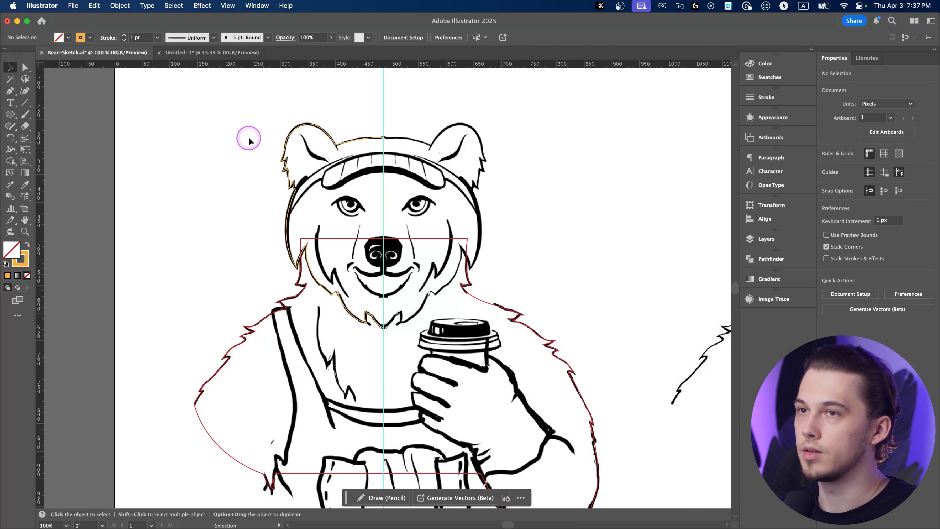
pyautogui.moveTo(252, 131); pyautogui.dragTo(383, 191)
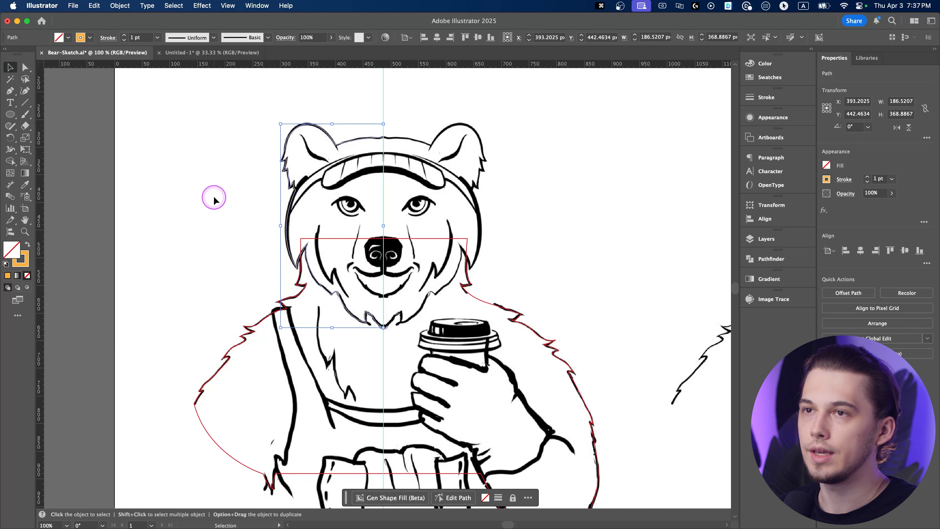
pyautogui.hotkey('shift', 'x')
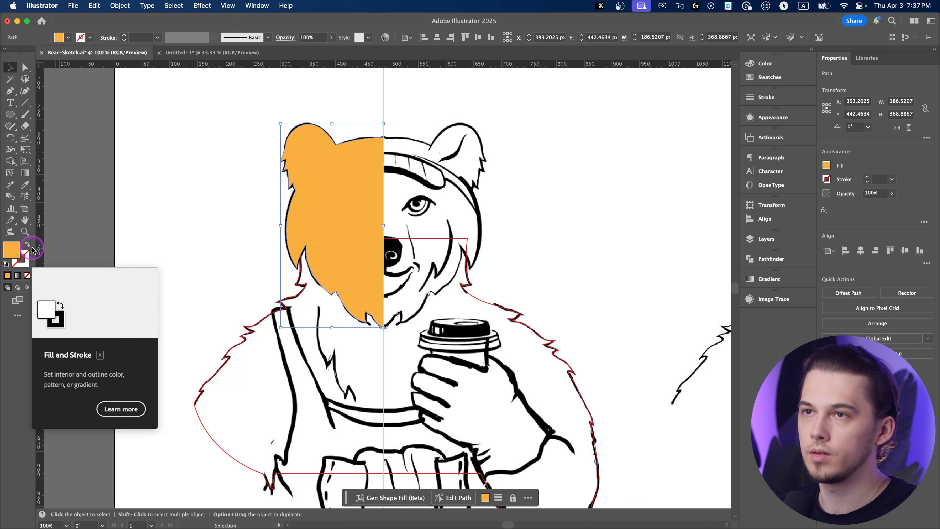
pyautogui.click(27, 245)
pyautogui.click(28, 245)
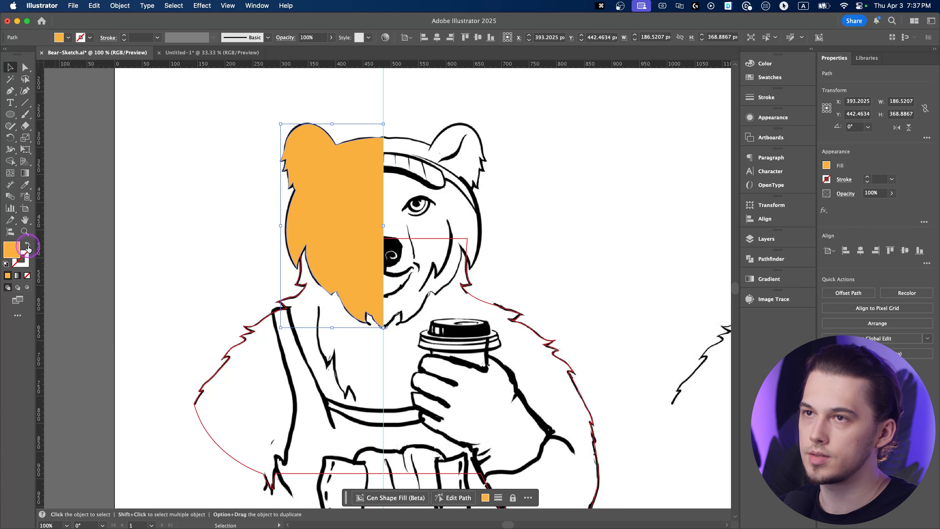
pyautogui.click(28, 245)
pyautogui.click(28, 245)
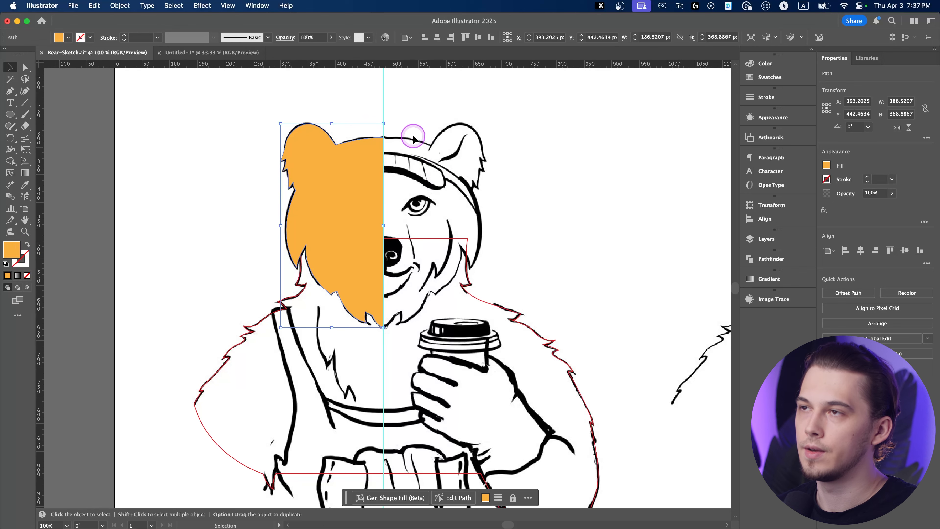
pyautogui.press('super+equal')
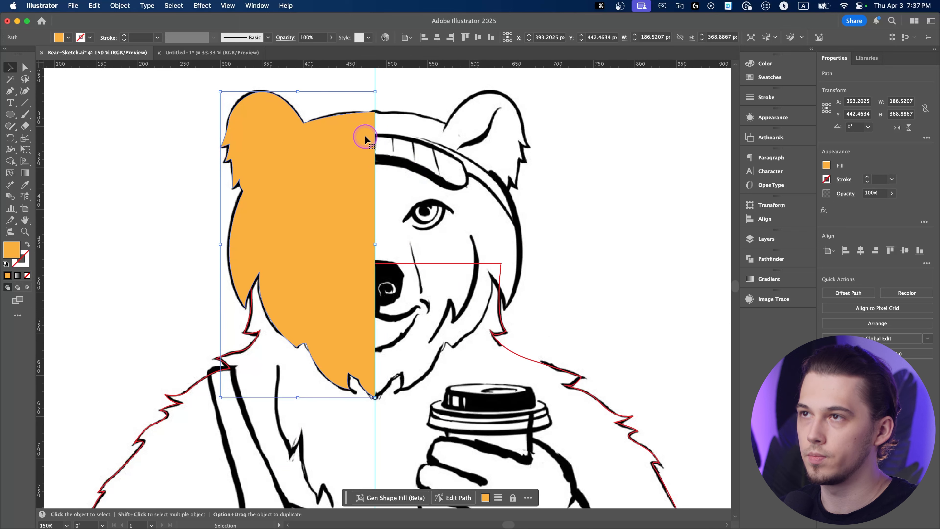
pyautogui.click(462, 190)
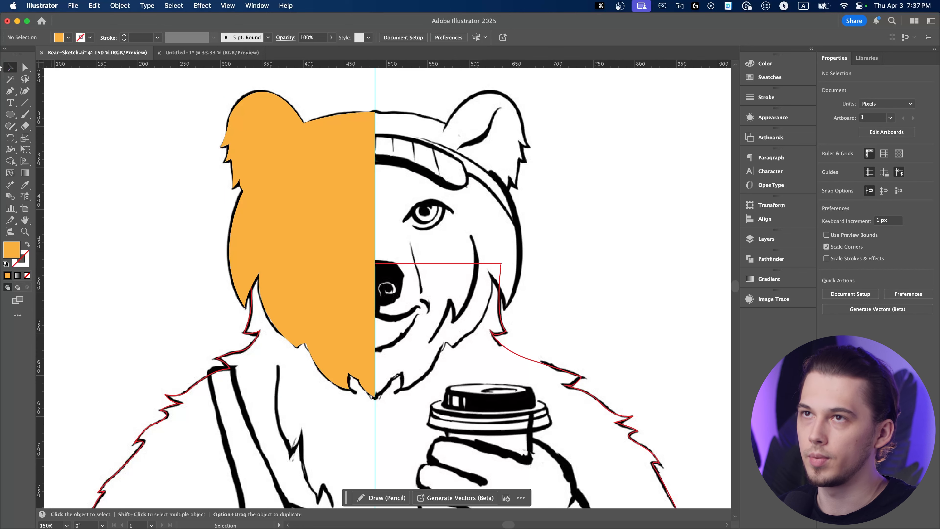
# Reflect a copy of the orange half-face across the vertical axis through its chin-tip anchor on the centre guide
pyautogui.click(342, 168)
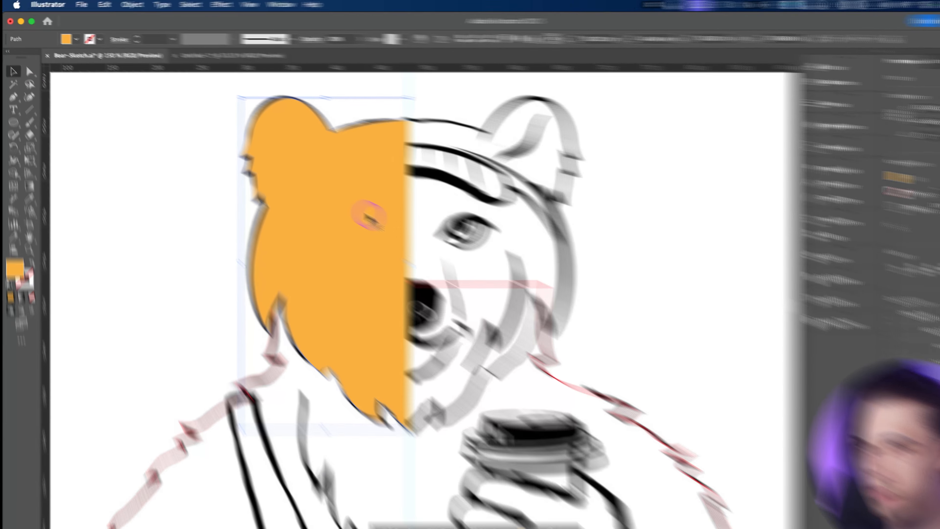
pyautogui.press('o')
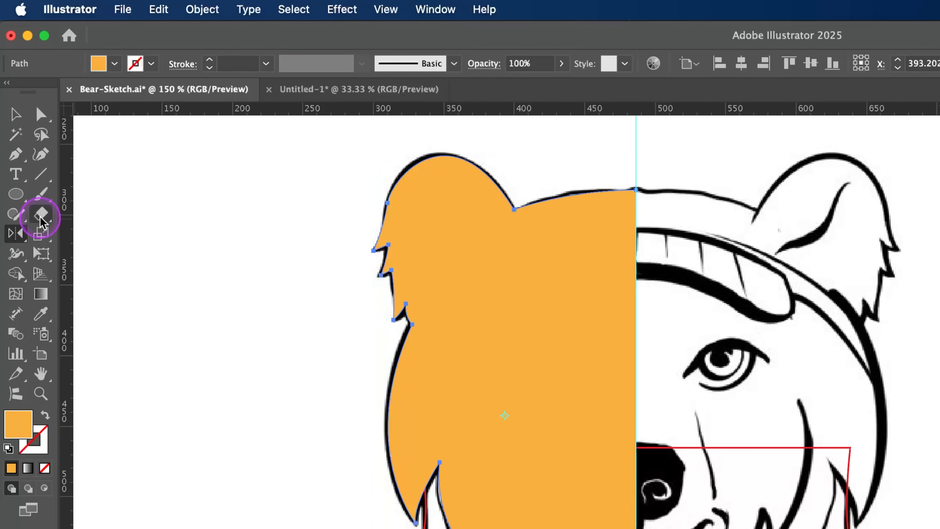
pyautogui.moveTo(18, 237); pyautogui.dragTo(100, 259)
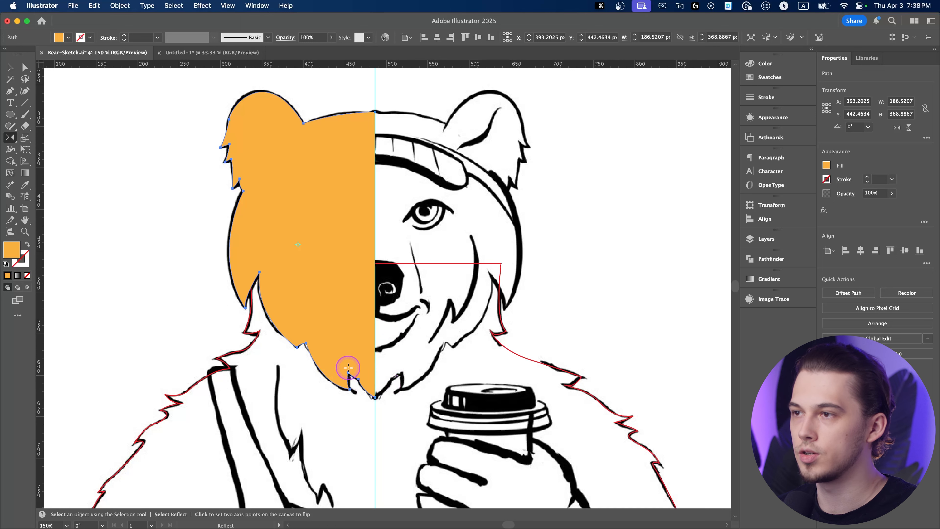
pyautogui.scroll(3, 377, 395)
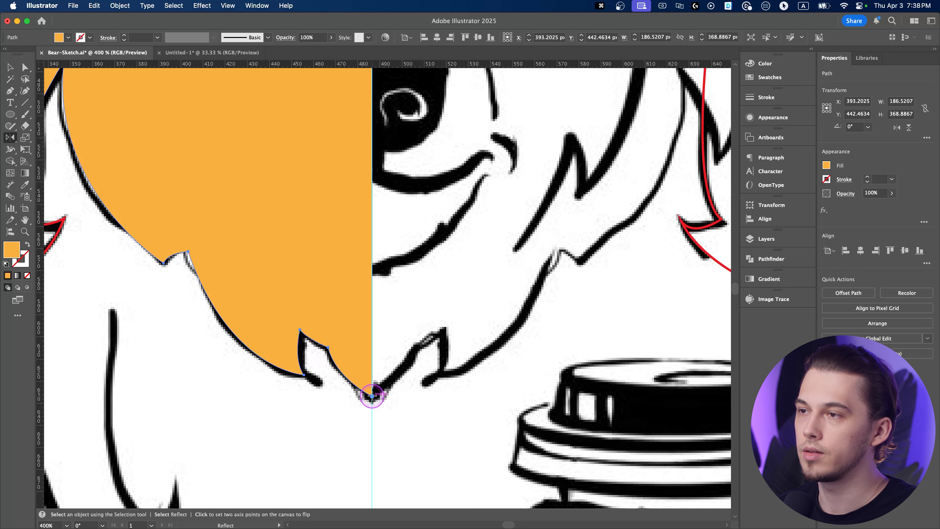
pyautogui.keyDown('alt'); pyautogui.click(372, 395); pyautogui.keyUp('alt')
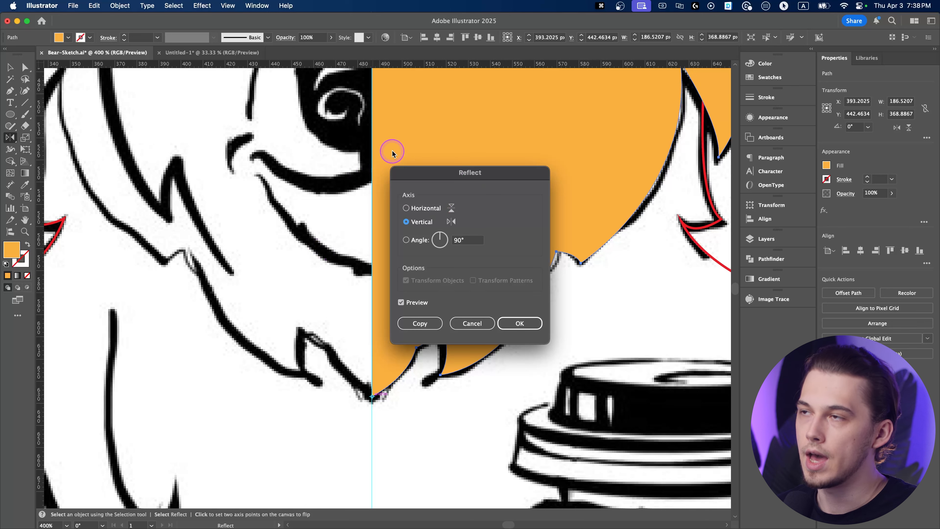
pyautogui.moveTo(442, 180); pyautogui.dragTo(470, 179)
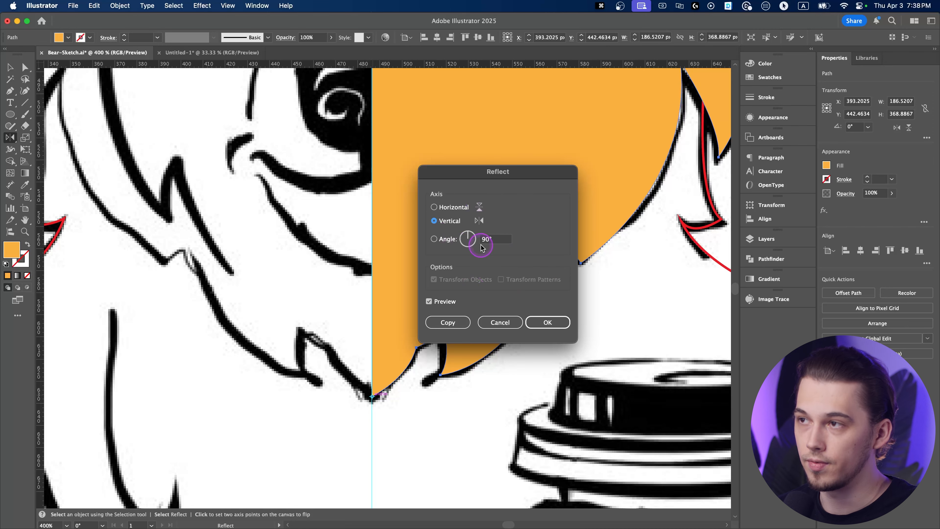
pyautogui.click(456, 321)
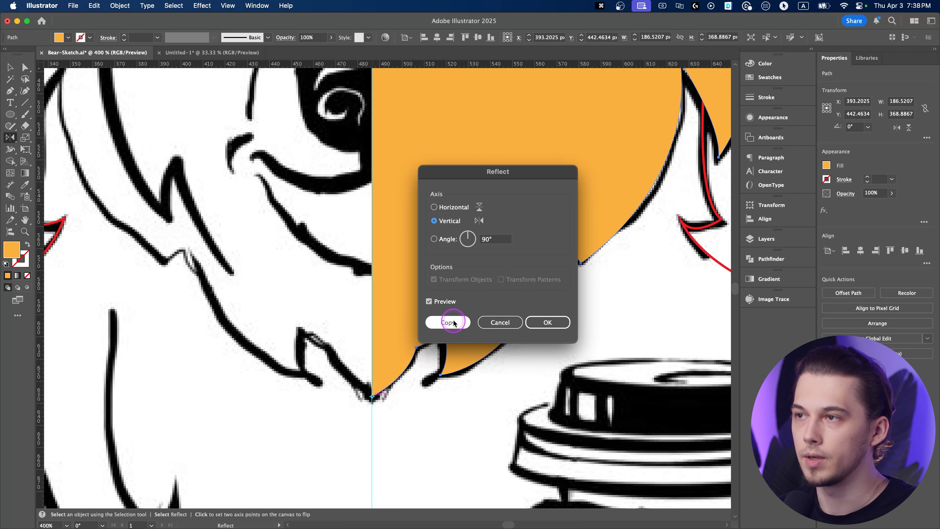
pyautogui.press('super+minus')
pyautogui.press('super+minus')
pyautogui.press('super+minus')
pyautogui.press('v')
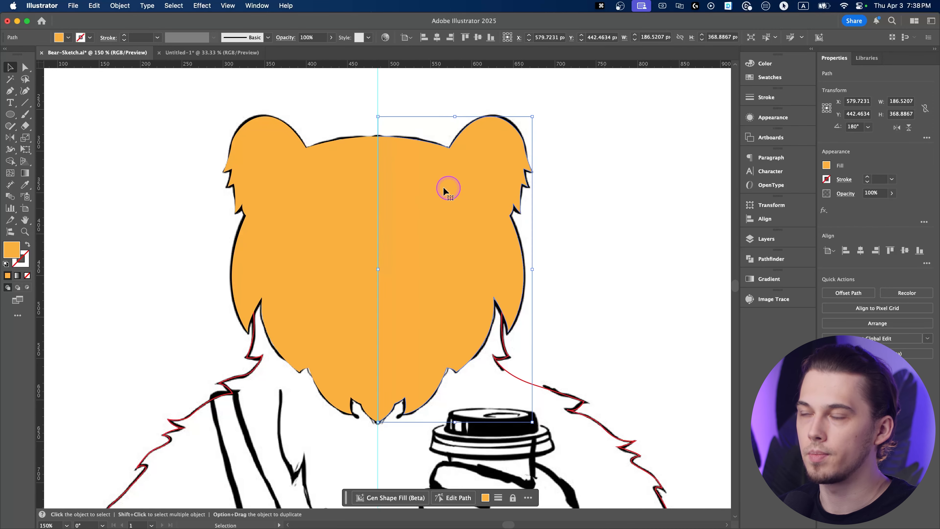
# Move the mirrored half-face sideways away from the guide, and undo the move
pyautogui.moveTo(415, 204); pyautogui.dragTo(503, 206)
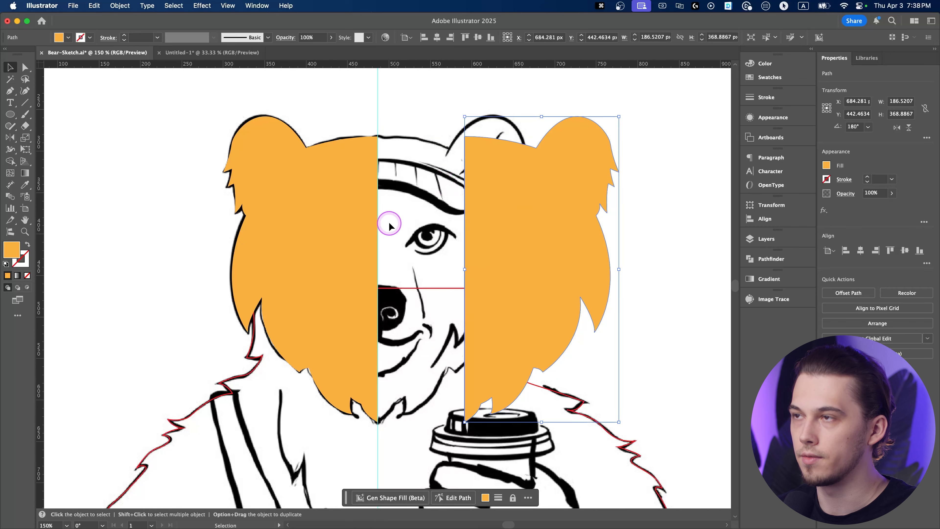
pyautogui.press('super+z')
pyautogui.moveTo(377, 260); pyautogui.dragTo(377, 229)
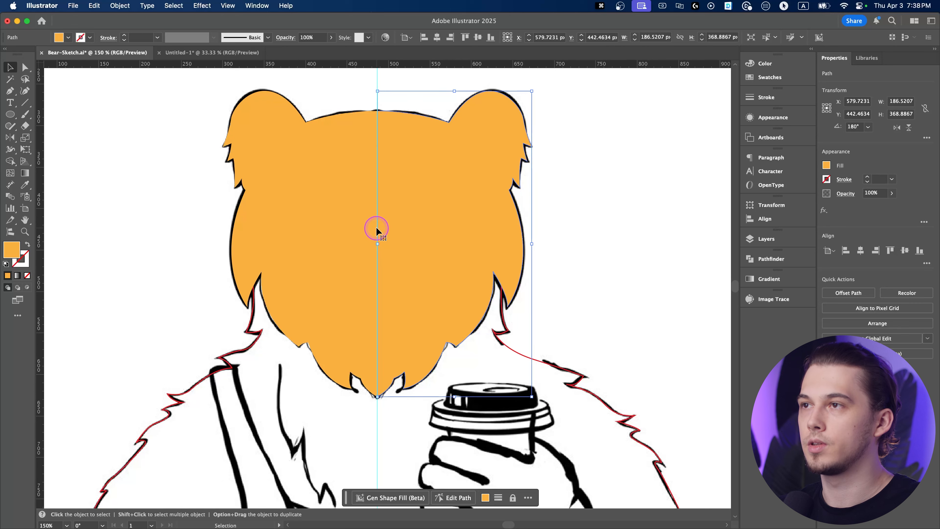
# Select both half-faces and unite them into a single shape with Pathfinder, undoing a trial move made beforehand
pyautogui.click(288, 203)
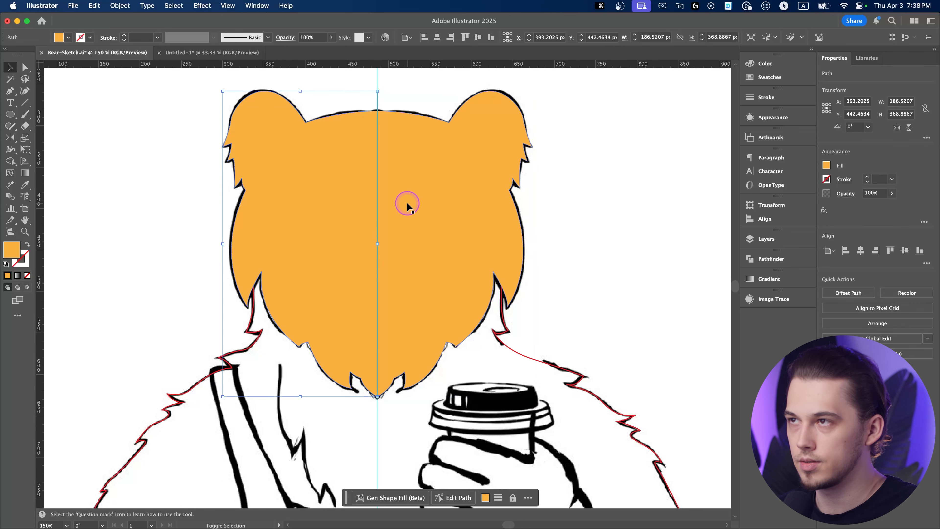
pyautogui.keyDown('shift'); pyautogui.click(426, 198); pyautogui.keyUp('shift')
pyautogui.moveTo(303, 196); pyautogui.dragTo(267, 185)
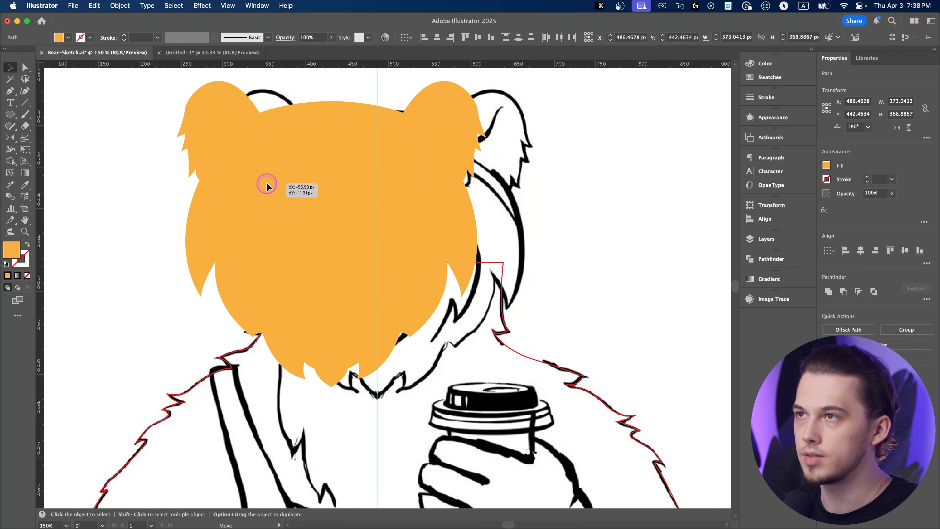
pyautogui.press('super+z')
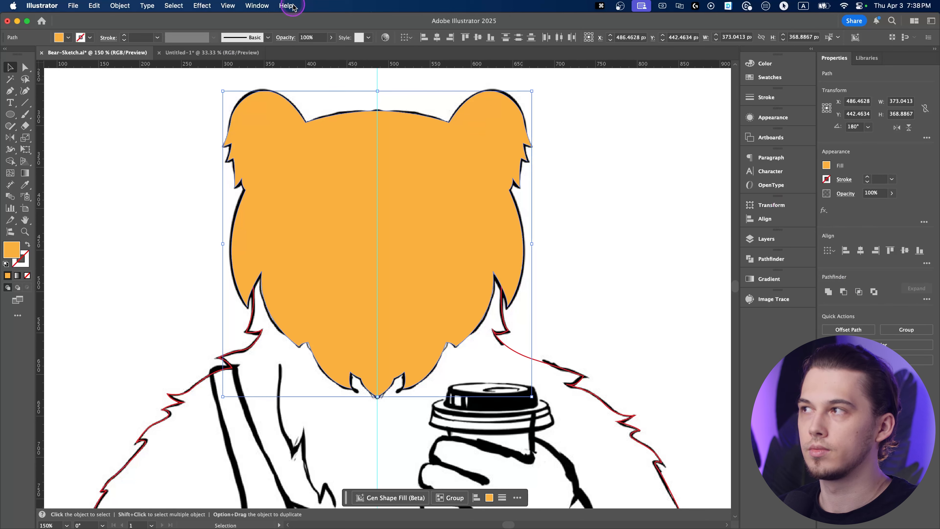
pyautogui.click(257, 5)
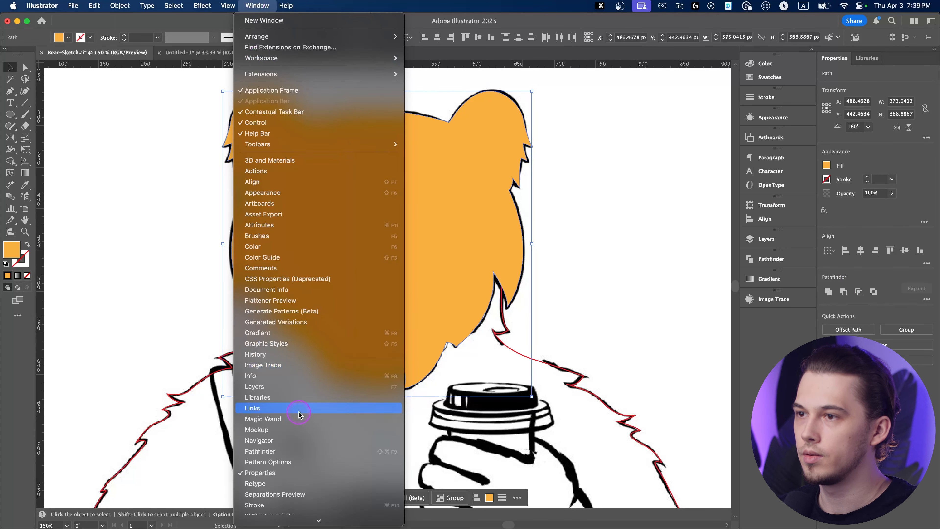
pyautogui.click(274, 452)
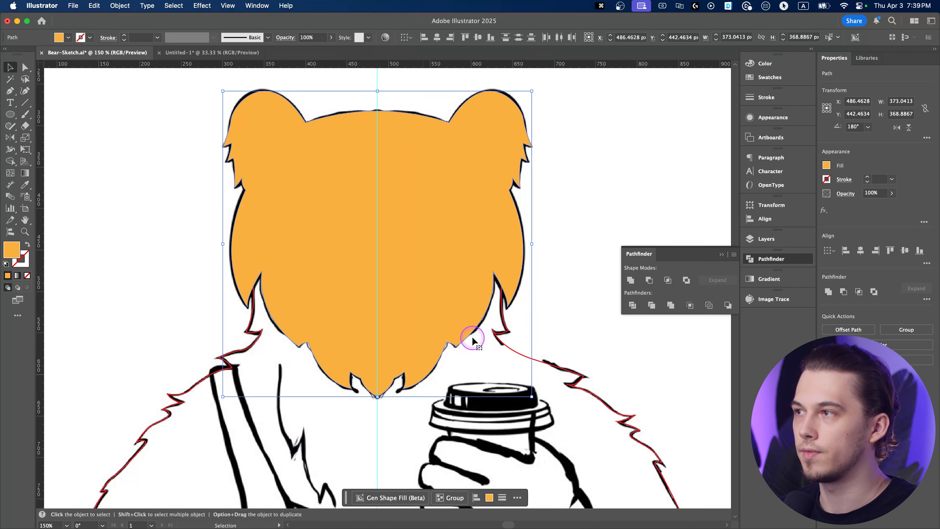
pyautogui.click(631, 282)
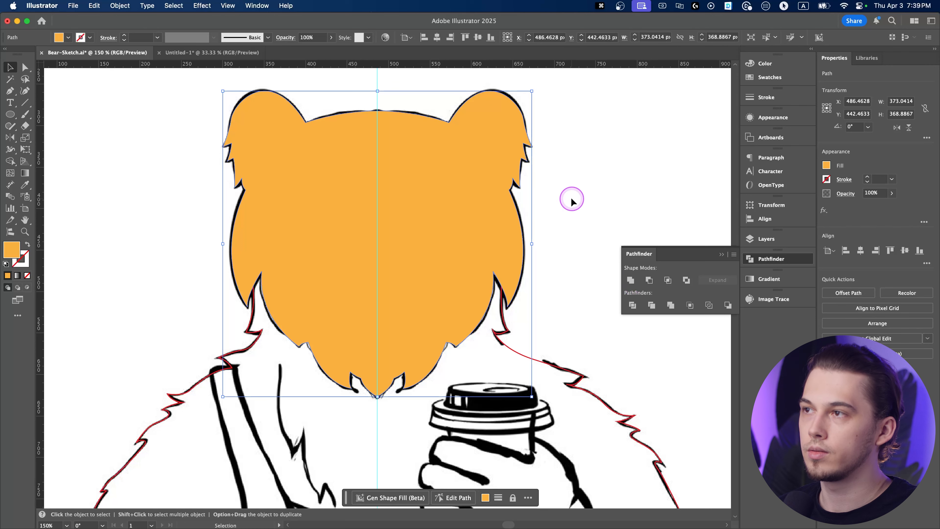
# Move the united face off the sketch as a trial, and undo both the moves and the union
pyautogui.press('super+minus')
pyautogui.moveTo(422, 272); pyautogui.dragTo(221, 223)
pyautogui.click(339, 123)
pyautogui.press('a')
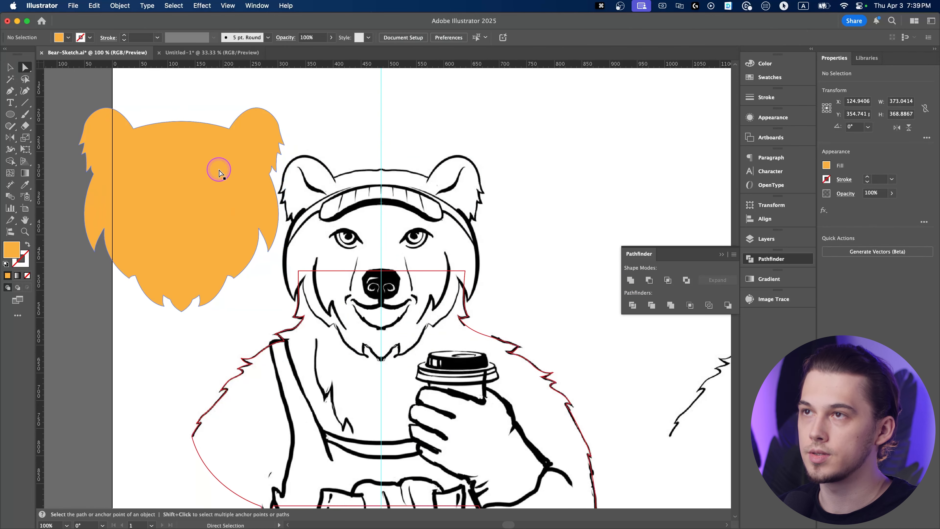
pyautogui.moveTo(140, 155); pyautogui.dragTo(126, 149)
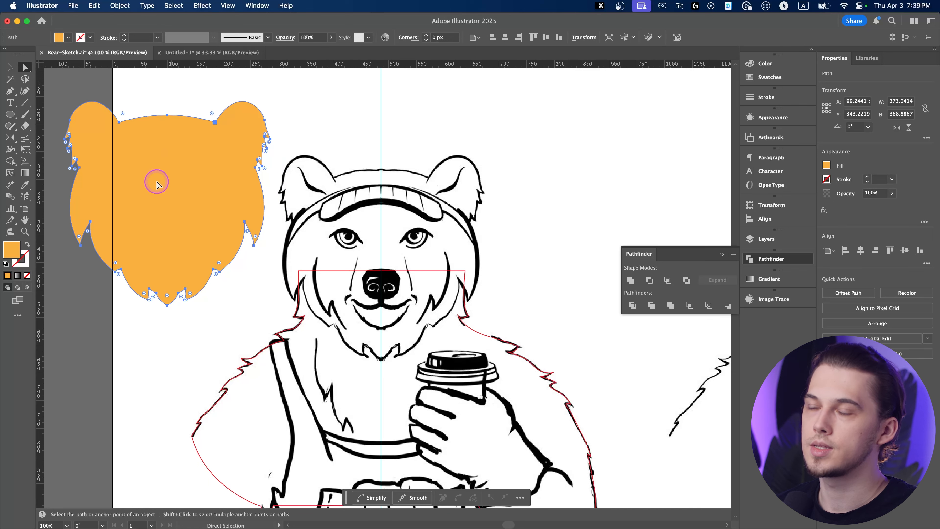
pyautogui.press('super+z')
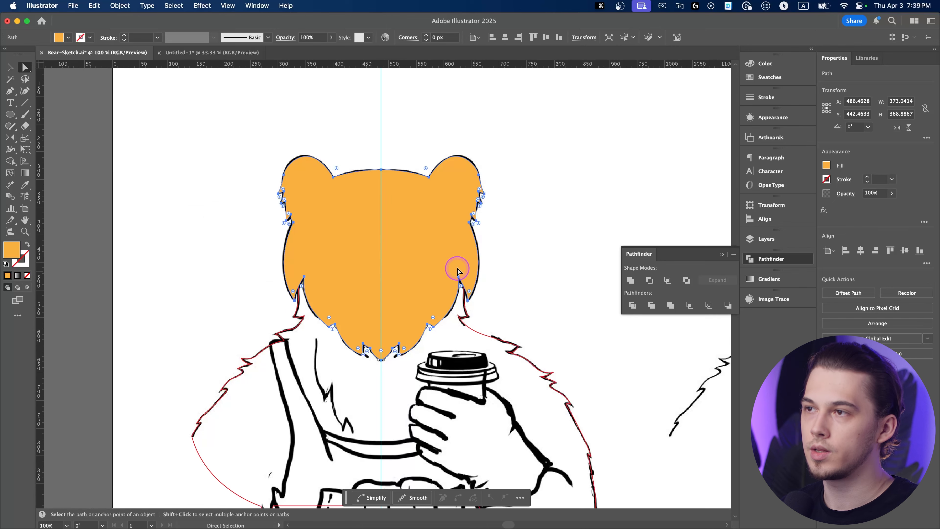
pyautogui.press('super+z')
# Move one of the separated half-faces away from the guide, and undo the move
pyautogui.scroll(2, 375, 287)
pyautogui.click(61, 254)
pyautogui.moveTo(223, 250); pyautogui.dragTo(166, 250)
pyautogui.press('super+z')
pyautogui.scroll(-1, 307, 277)
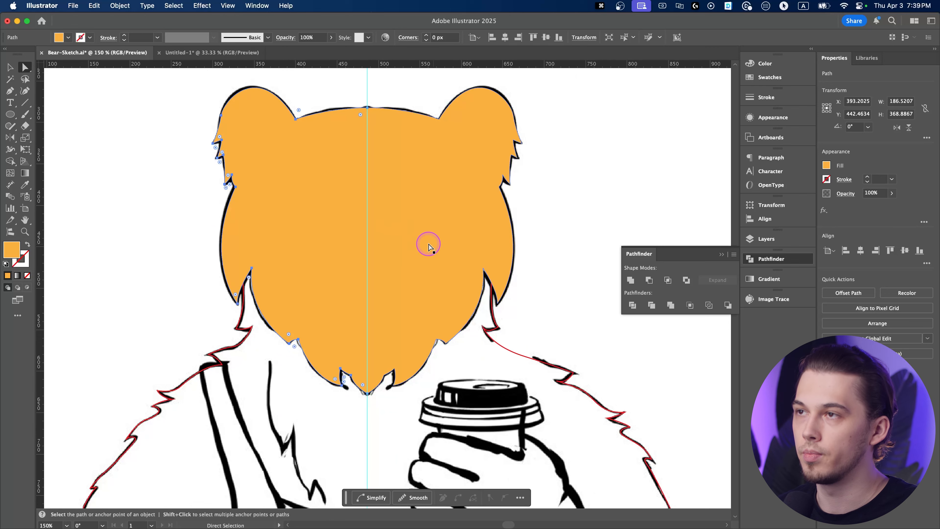
# Select both half-faces and merge them across the centre guide into one face shape with the Shape Builder tool
pyautogui.click(308, 231)
pyautogui.keyDown('shift'); pyautogui.click(433, 219); pyautogui.keyUp('shift')
pyautogui.moveTo(367, 185); pyautogui.dragTo(412, 214)
pyautogui.press('super+z')
pyautogui.click(348, 230)
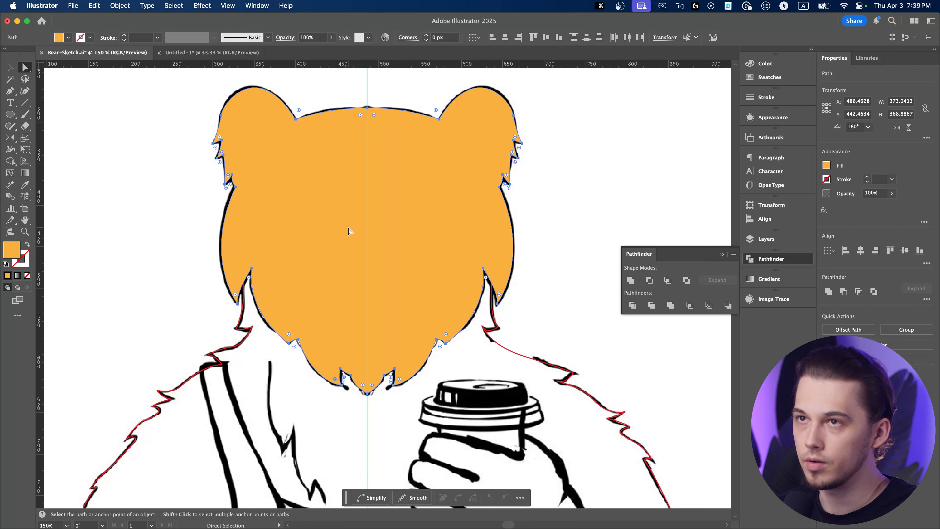
pyautogui.hotkey('shift', 'm')
pyautogui.click(23, 139)
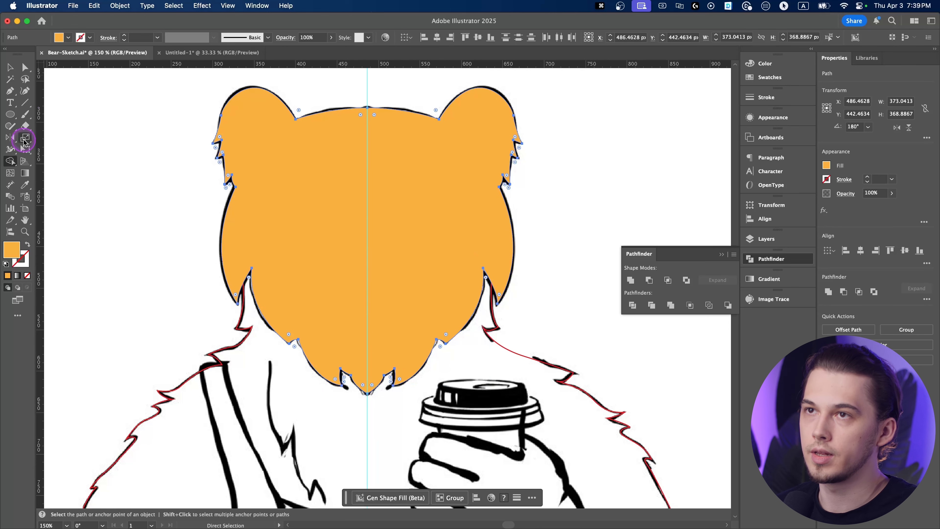
pyautogui.moveTo(12, 164); pyautogui.dragTo(83, 165)
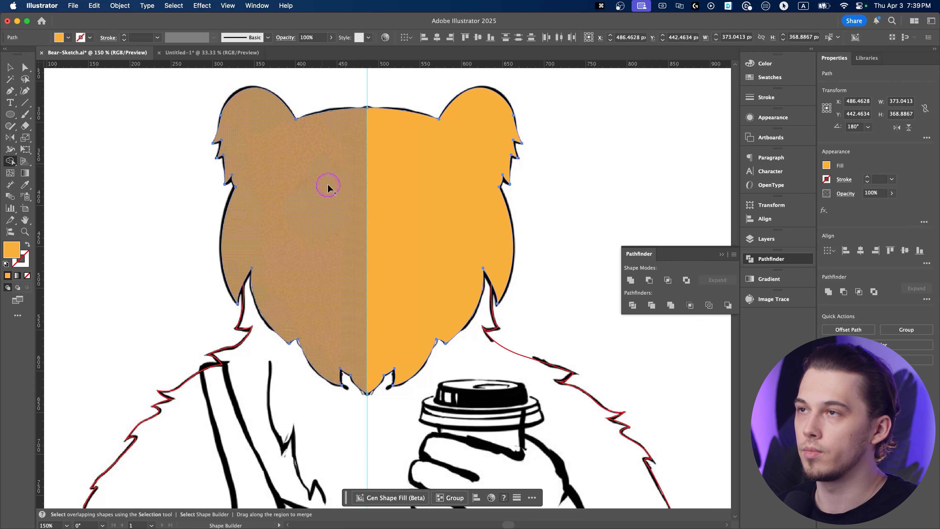
pyautogui.moveTo(368, 183); pyautogui.dragTo(420, 185)
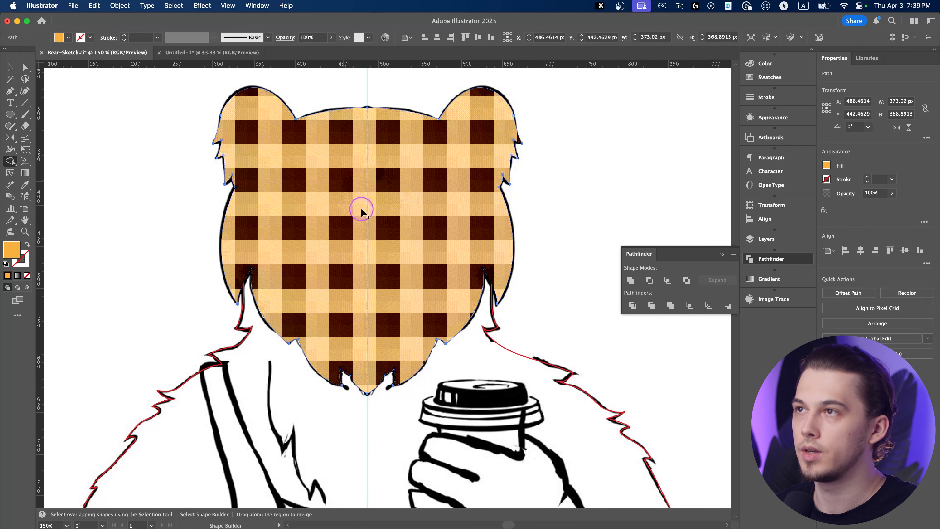
# Move the merged face shape away from the sketch as a trial, undo each move, and close Pathfinder
pyautogui.press('v')
pyautogui.click(588, 184)
pyautogui.scroll(-1, 518, 213)
pyautogui.click(468, 224)
pyautogui.press('super+z')
pyautogui.moveTo(468, 224); pyautogui.dragTo(249, 195)
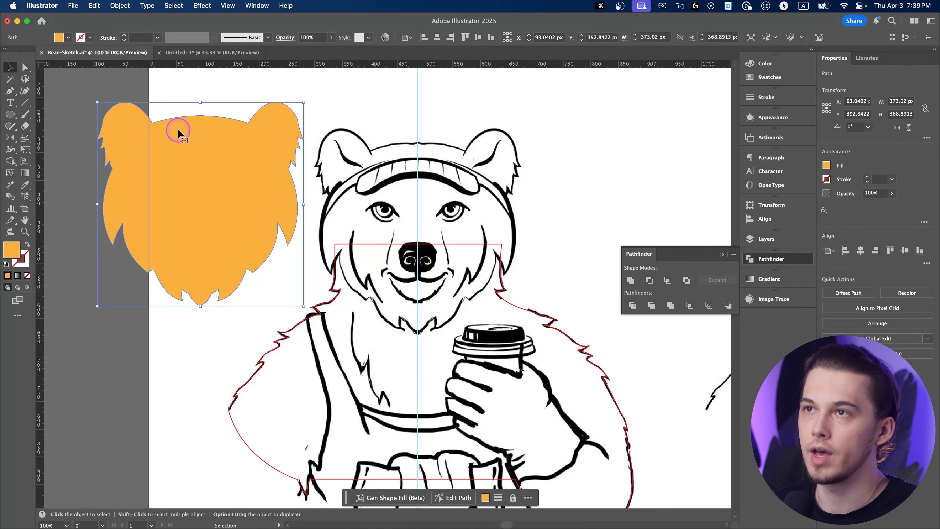
pyautogui.press('super+z')
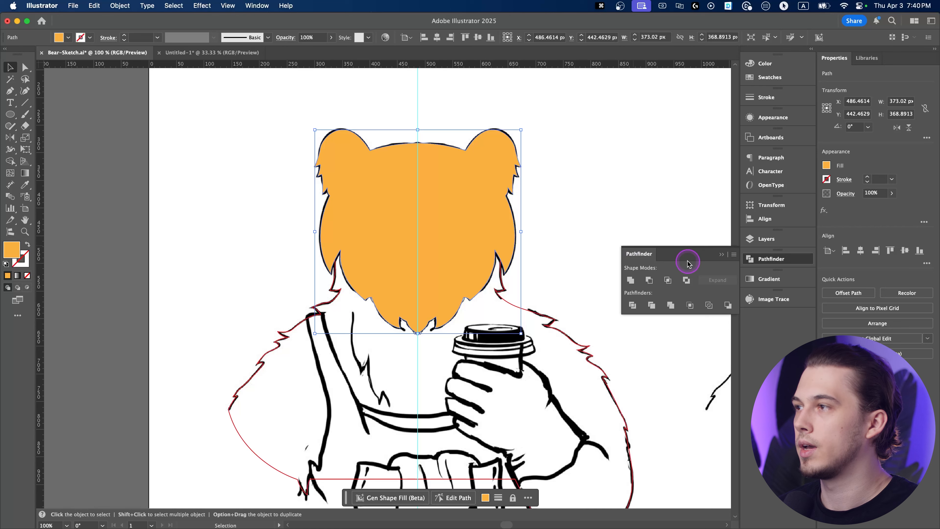
pyautogui.click(726, 258)
pyautogui.moveTo(432, 218); pyautogui.dragTo(307, 188)
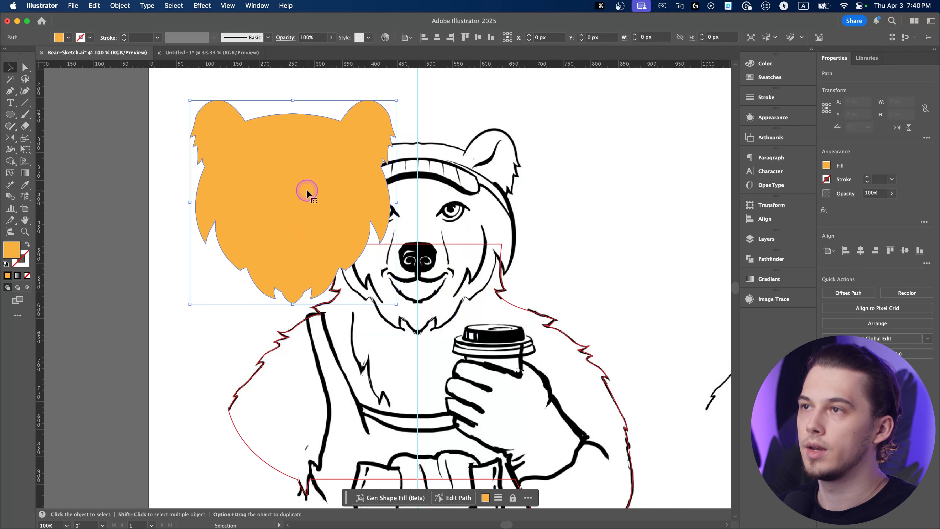
pyautogui.press('super+z')
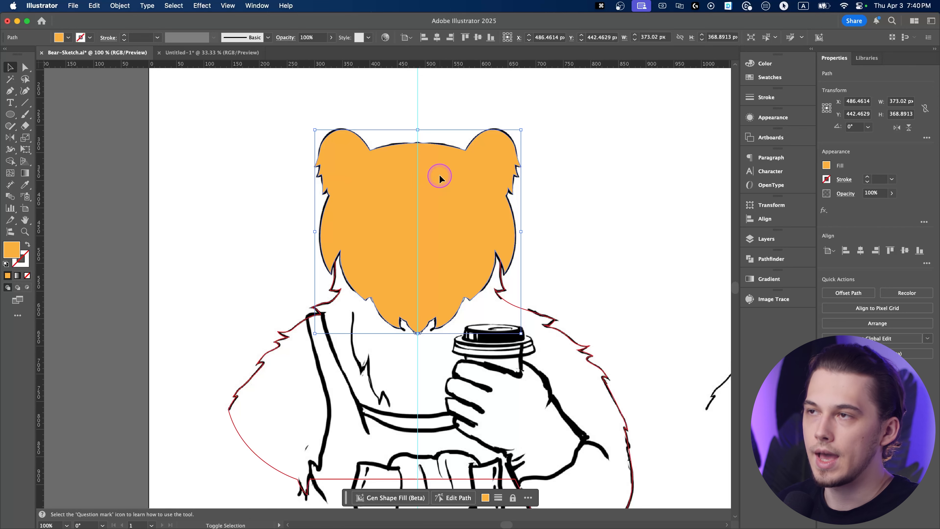
# Swap the merged face's fill and stroke to leave a 1 pt orange outline without a fill
pyautogui.hotkey('shift', 'x')
pyautogui.click(274, 212)
pyautogui.scroll(2, 337, 211)
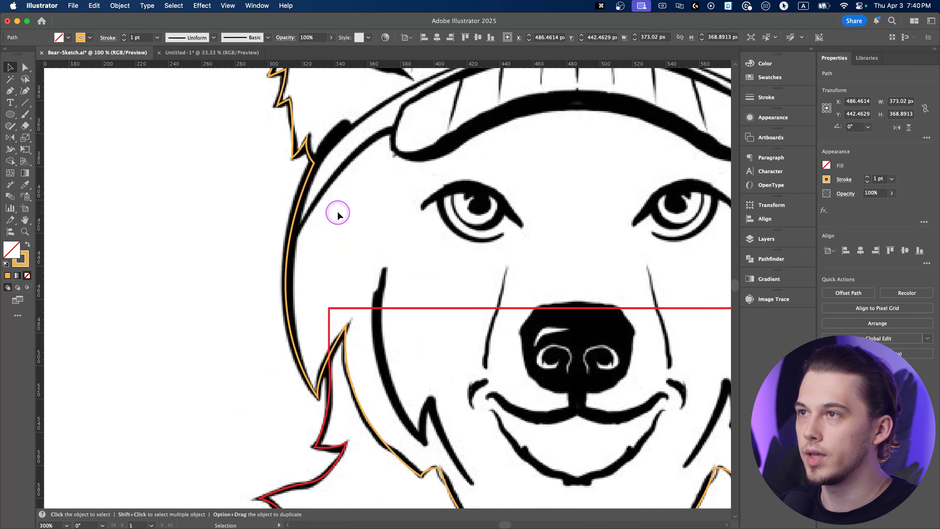
pyautogui.scroll(-1, 251, 205)
pyautogui.scroll(-1, 222, 185)
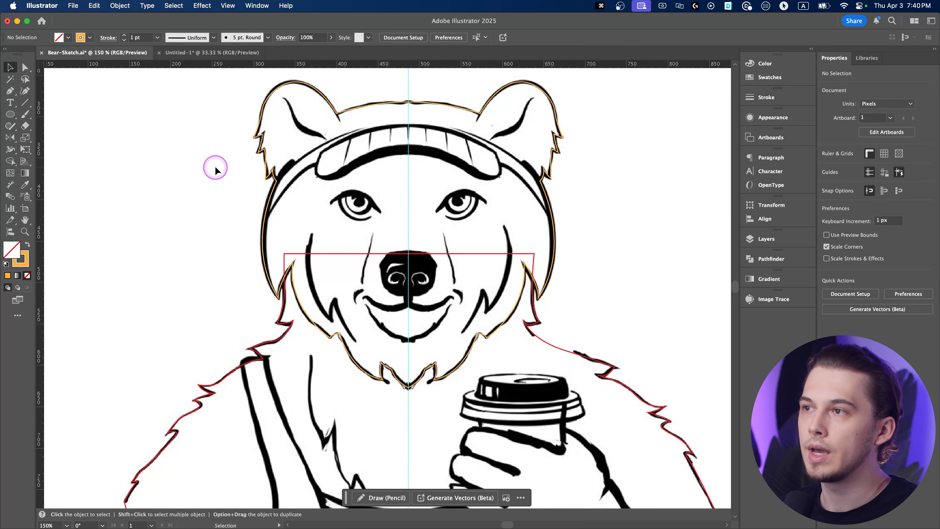
# Select the face outline to examine its anchor points against the sketch, and deselect it
pyautogui.moveTo(200, 115); pyautogui.dragTo(634, 357)
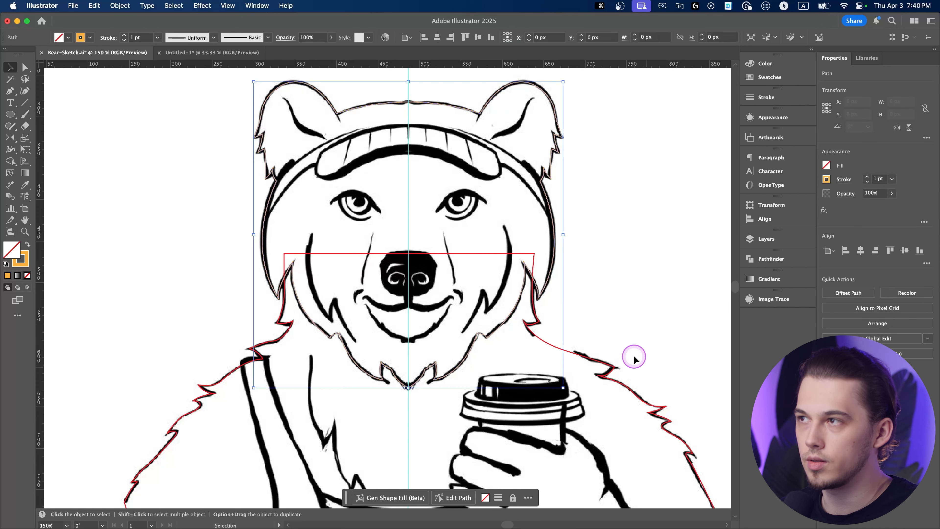
pyautogui.press('a')
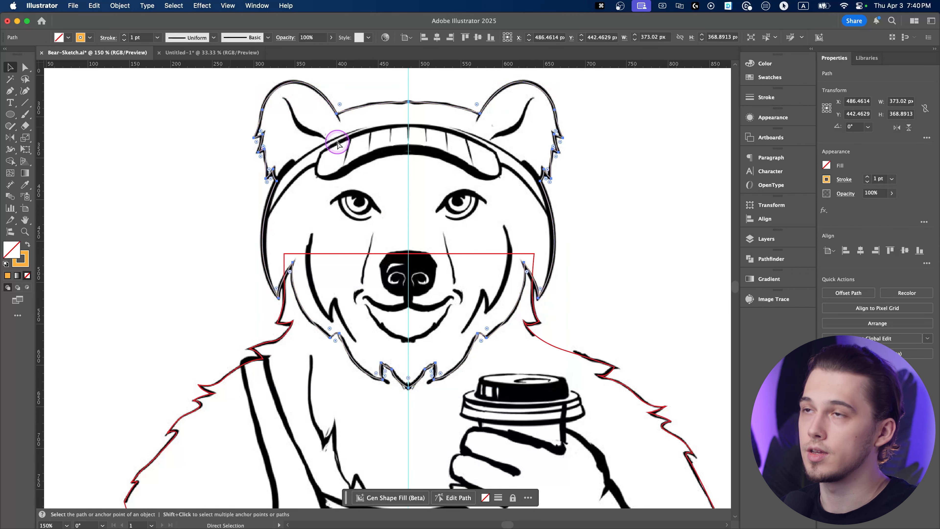
pyautogui.click(164, 156)
pyautogui.press('v')
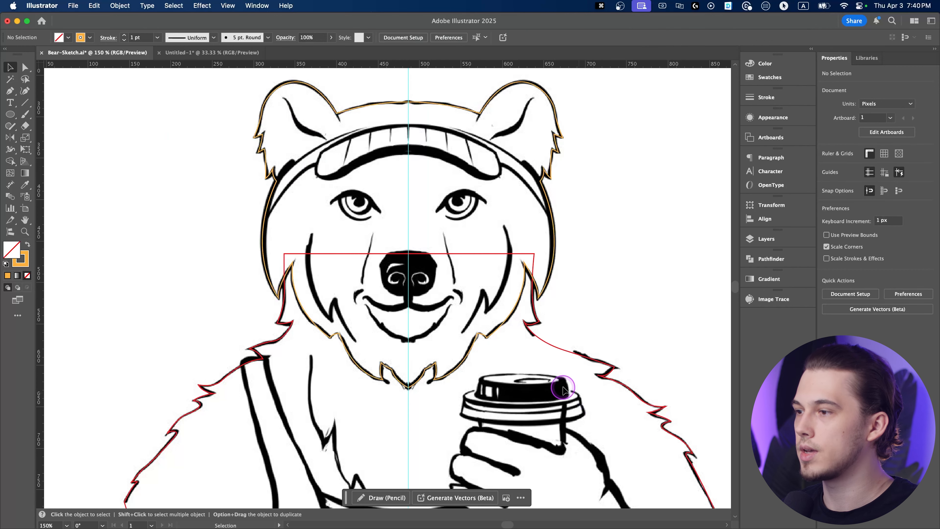
# Set the Pen tool's stroke to green with no fill for tracing the hand that holds the cup
pyautogui.press('super+1')
pyautogui.scroll(-5, 562, 387)
pyautogui.hscroll(4, 563, 387)
pyautogui.press('p')
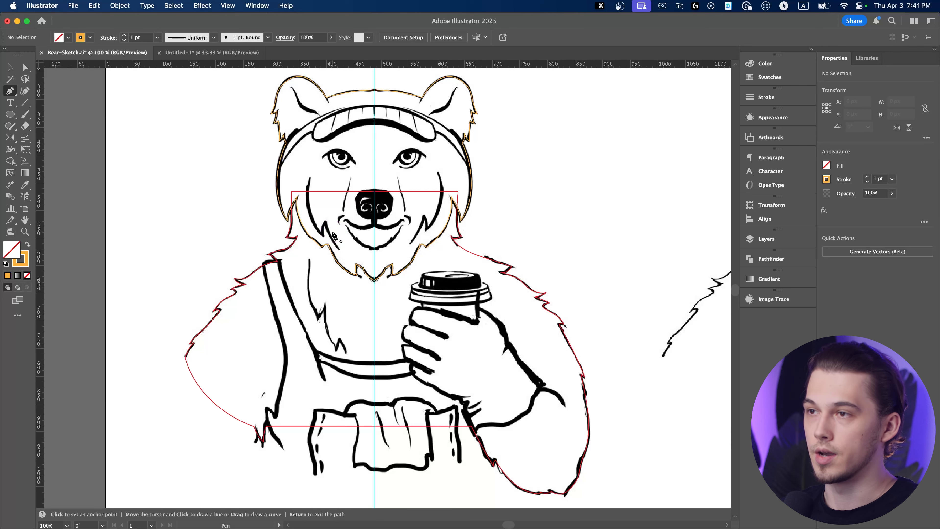
pyautogui.moveTo(362, 226); pyautogui.dragTo(288, 115)
pyautogui.press('super+equal')
pyautogui.press('super+equal')
pyautogui.press('super+equal')
pyautogui.click(89, 38)
pyautogui.click(26, 67)
# Begin tracing the hand outline with the Pen tool from the wrist, curving along the palm edge and around the lowest fingers
pyautogui.moveTo(422, 437); pyautogui.dragTo(427, 472)
pyautogui.click(438, 430)
pyautogui.moveTo(409, 331); pyautogui.dragTo(426, 286)
pyautogui.click(409, 330)
pyautogui.moveTo(248, 243); pyautogui.dragTo(218, 197)
pyautogui.click(306, 240)
pyautogui.moveTo(289, 229); pyautogui.dragTo(333, 269)
pyautogui.moveTo(263, 225); pyautogui.dragTo(261, 203)
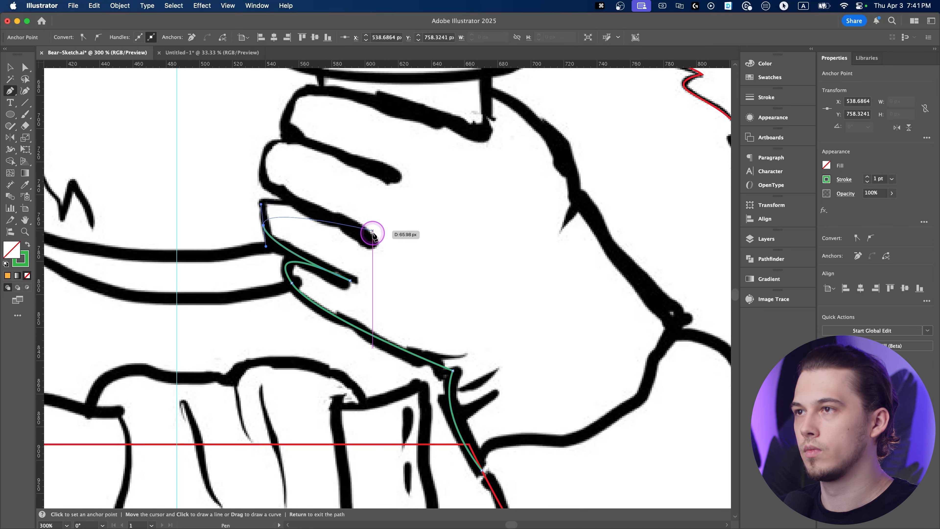
# Continue the hand outline around the upper fingers and along the top finger to its crease below the cup lid
pyautogui.moveTo(372, 238); pyautogui.dragTo(471, 289)
pyautogui.moveTo(262, 155); pyautogui.dragTo(271, 124)
pyautogui.moveTo(399, 177); pyautogui.dragTo(480, 217)
pyautogui.moveTo(331, 243); pyautogui.dragTo(351, 216)
pyautogui.moveTo(529, 267)
pyautogui.mouseDown()
pyautogui.moveTo(655, 311)
pyautogui.moveTo(562, 316)
pyautogui.moveTo(498, 227)
pyautogui.mouseUp()
pyautogui.click(529, 267)
# Continue the outline from the top finger's crease over the cup and down the back of the hand to the wrist corner
pyautogui.click(412, 200)
pyautogui.press('super+z')
pyautogui.moveTo(487, 224); pyautogui.dragTo(503, 315)
pyautogui.click(487, 224)
pyautogui.moveTo(586, 357); pyautogui.dragTo(618, 385)
pyautogui.click(586, 356)
pyautogui.press('super+minus')
pyautogui.moveTo(407, 325); pyautogui.dragTo(506, 341)
# Examine the unfinished hand outline in relation to the cup, face and body outlines
pyautogui.scroll(-1, 447, 247)
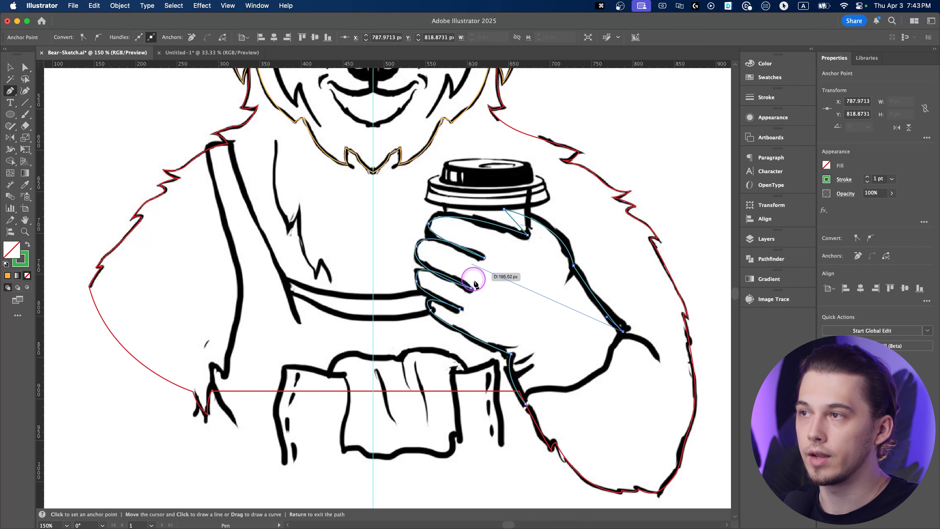
pyautogui.moveTo(482, 267); pyautogui.dragTo(420, 364)
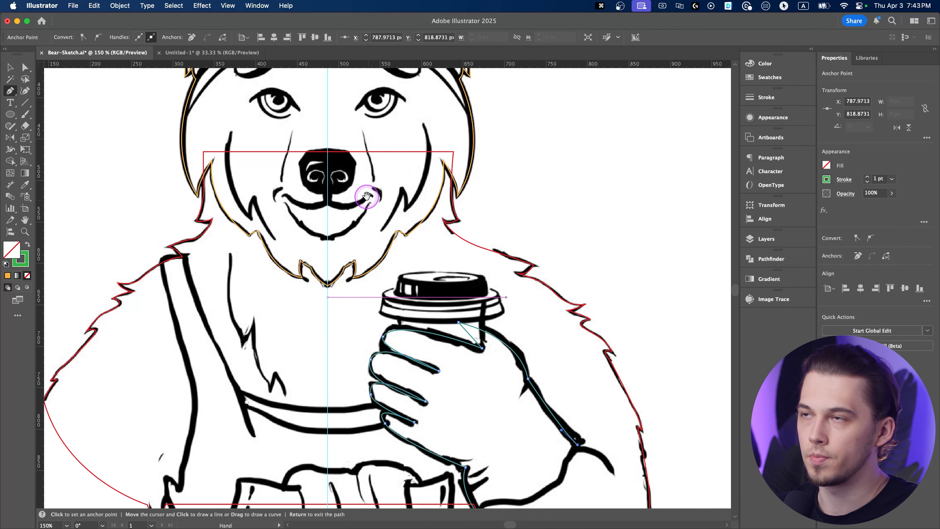
pyautogui.moveTo(398, 298); pyautogui.dragTo(283, 113)
pyautogui.moveTo(229, 183); pyautogui.dragTo(308, 245)
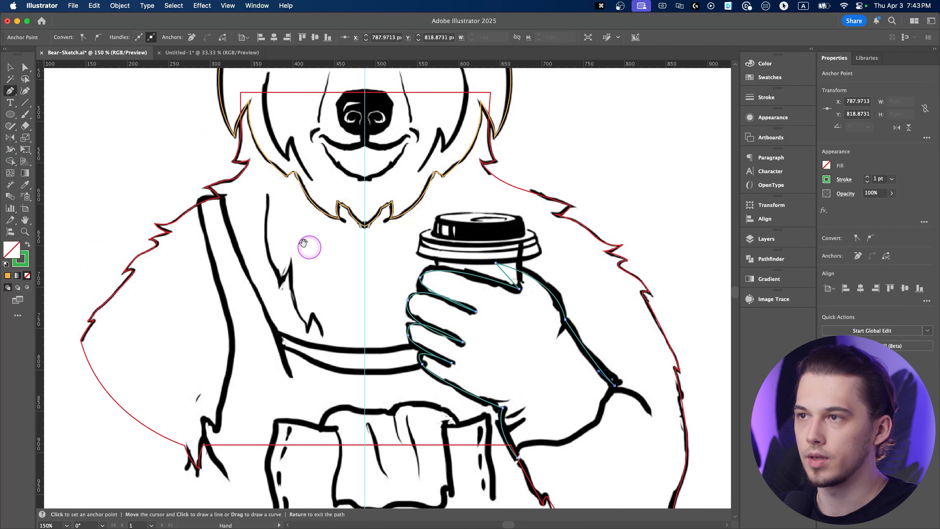
pyautogui.moveTo(330, 191); pyautogui.dragTo(308, 257)
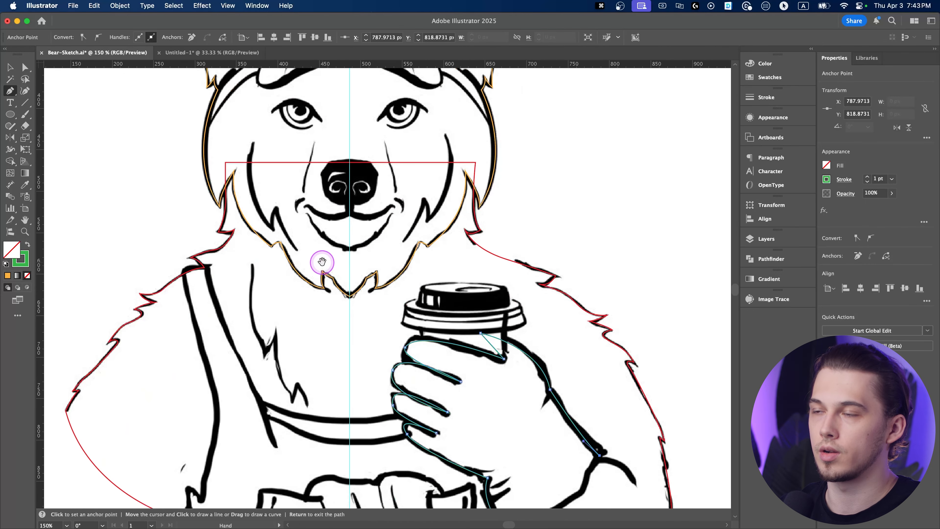
pyautogui.scroll(-5, 392, 260)
pyautogui.hscroll(3, 392, 259)
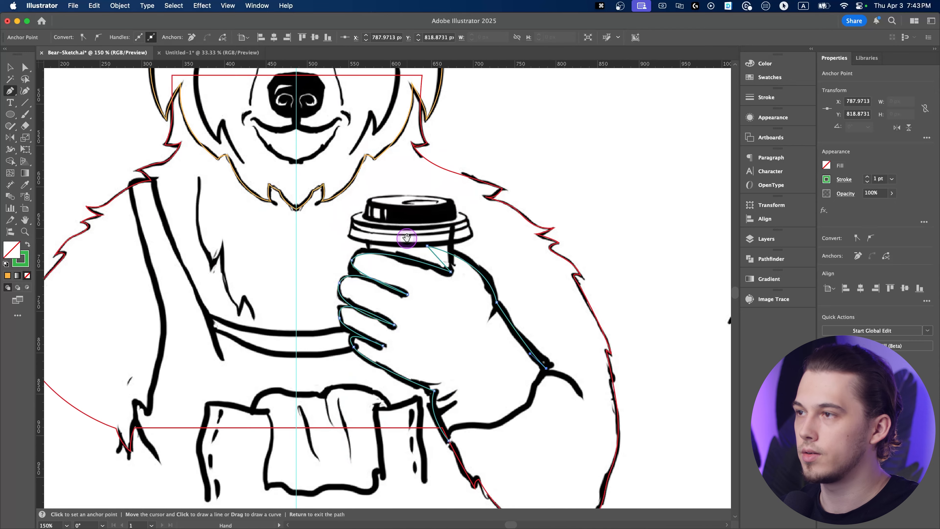
# Trace the curved cuff edge across the wrist and close the hand path at its starting point
pyautogui.scroll(2, 523, 289)
pyautogui.moveTo(420, 336); pyautogui.dragTo(380, 341)
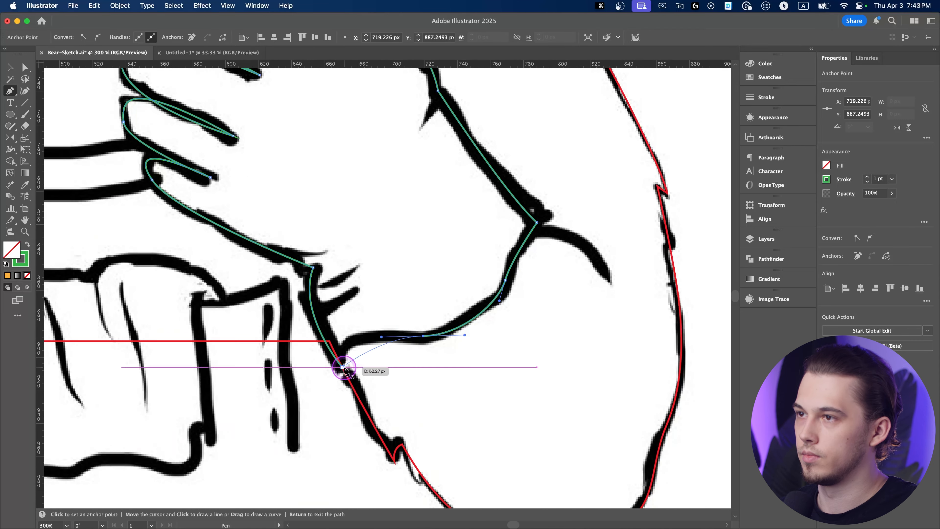
pyautogui.click(347, 364)
pyautogui.press('v')
# Select the hand path and lengthen the lower handle of the top finger's outer anchor to fit the sketch
pyautogui.scroll(-2, 438, 288)
pyautogui.click(438, 288)
pyautogui.scroll(3, 385, 276)
pyautogui.hotkey('shift', 'c')
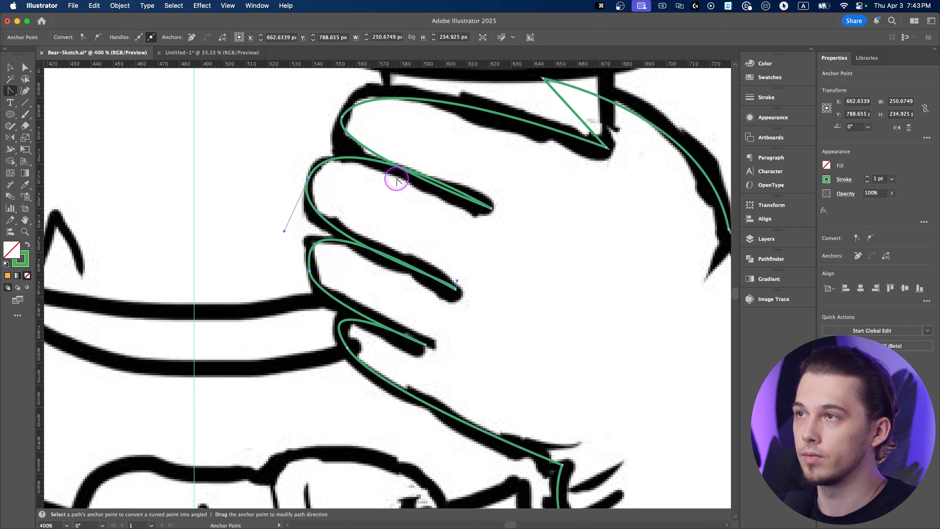
pyautogui.press('a')
pyautogui.click(342, 116)
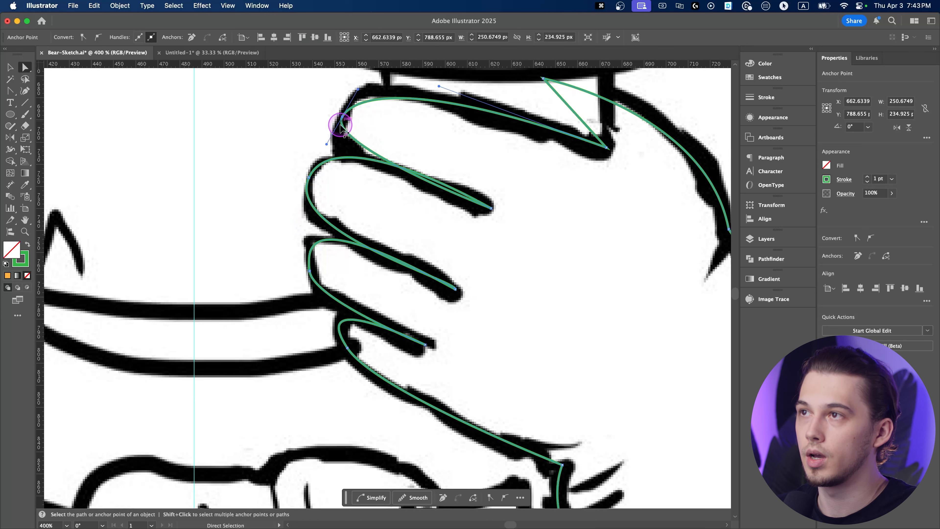
pyautogui.moveTo(326, 145); pyautogui.dragTo(326, 158)
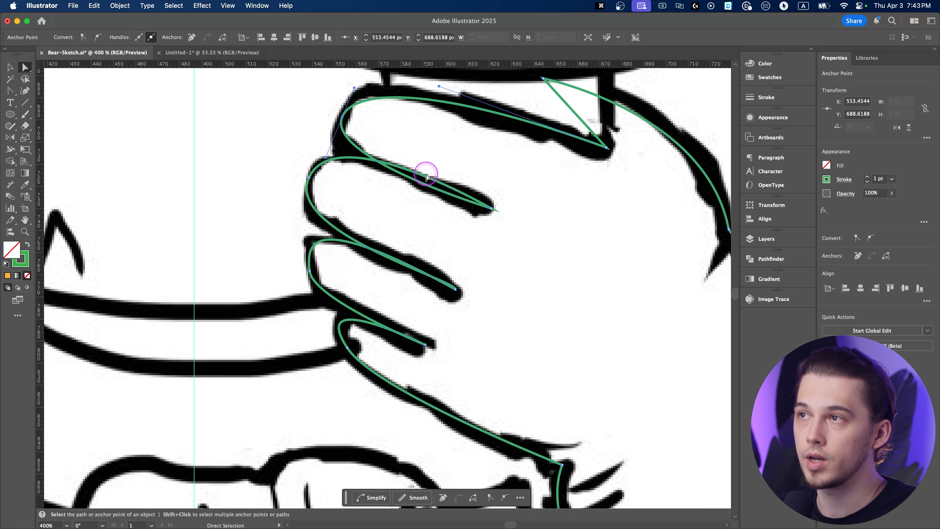
# Reshape the curve between the two upper fingers with the Anchor Point tool to follow the sketch, and deselect the hand
pyautogui.hotkey('shift', 'c')
pyautogui.scroll(-1, 402, 285)
pyautogui.moveTo(415, 269); pyautogui.dragTo(346, 257)
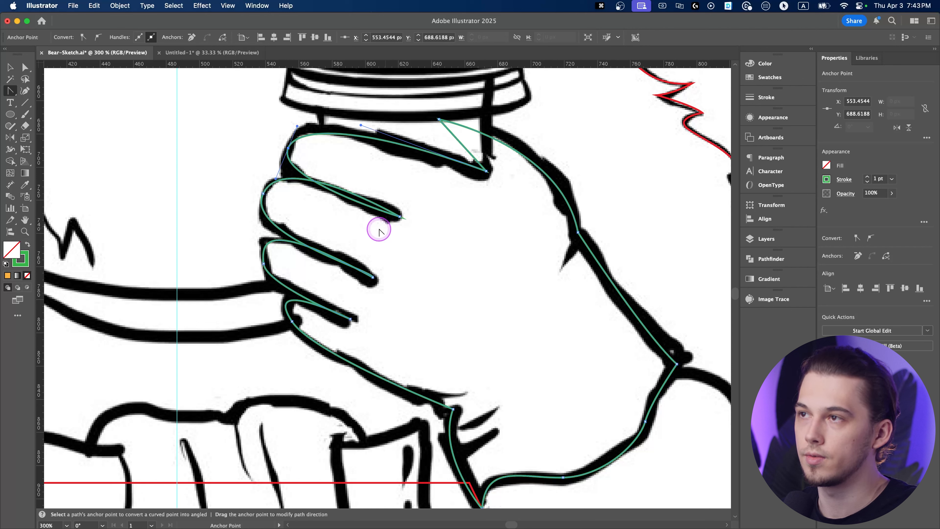
pyautogui.moveTo(340, 195); pyautogui.dragTo(346, 191)
pyautogui.moveTo(280, 177); pyautogui.dragTo(303, 166)
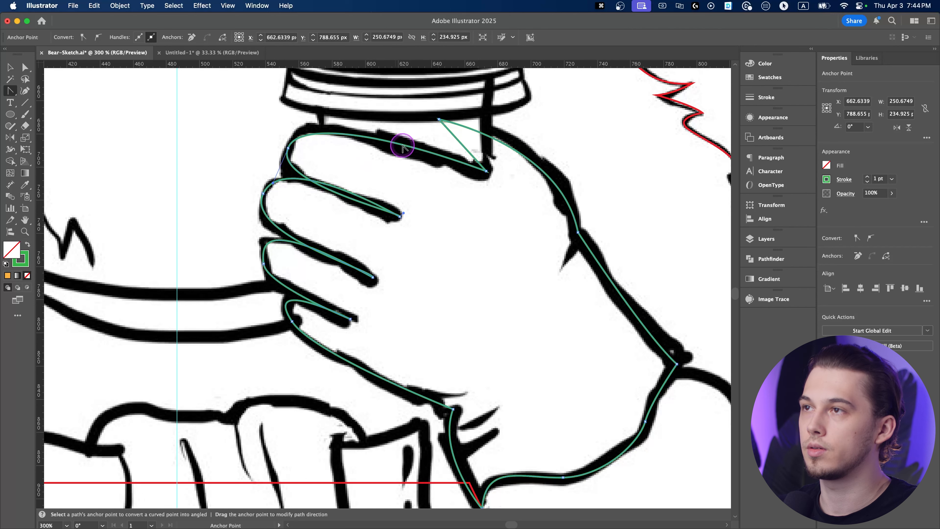
pyautogui.scroll(-3, 440, 263)
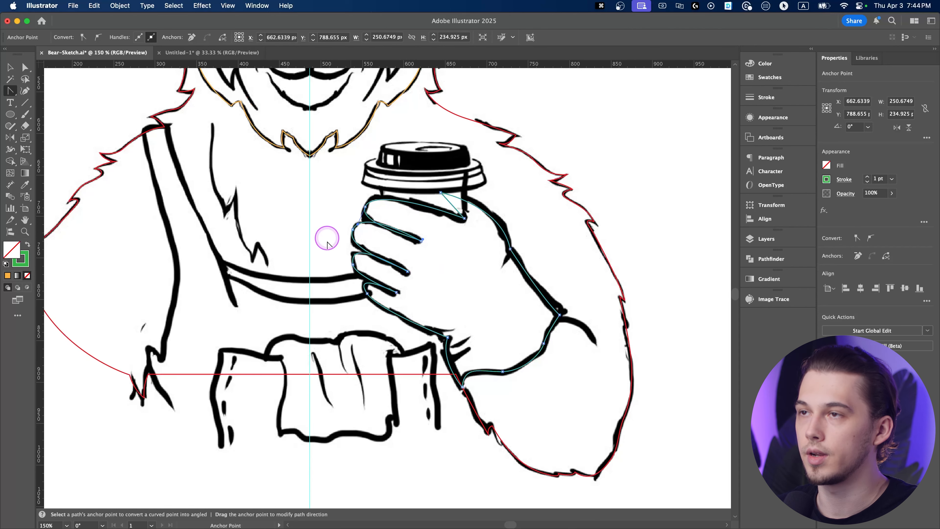
pyautogui.press('space')
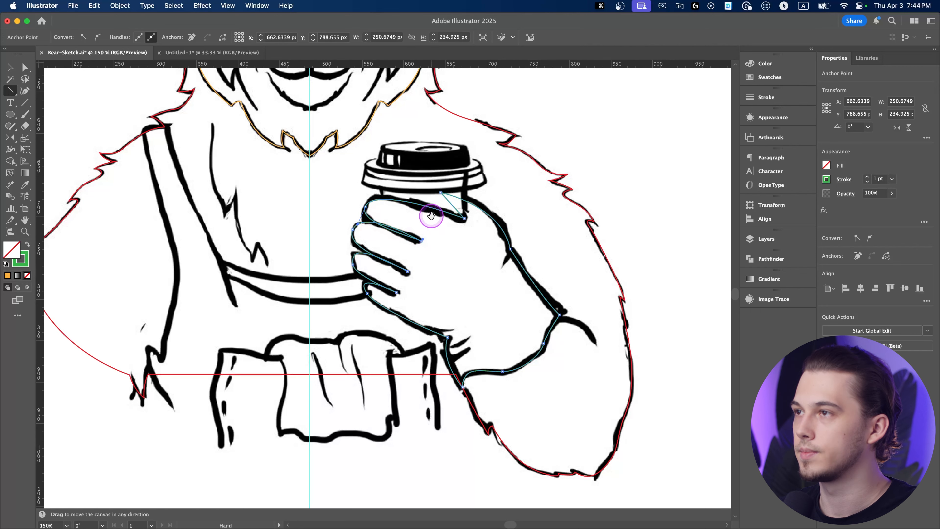
pyautogui.press('v')
pyautogui.click(457, 227)
# Set the stroke to light blue with no fill for tracing the cup
pyautogui.moveTo(430, 216); pyautogui.dragTo(430, 254)
pyautogui.scroll(3, 433, 212)
pyautogui.click(81, 38)
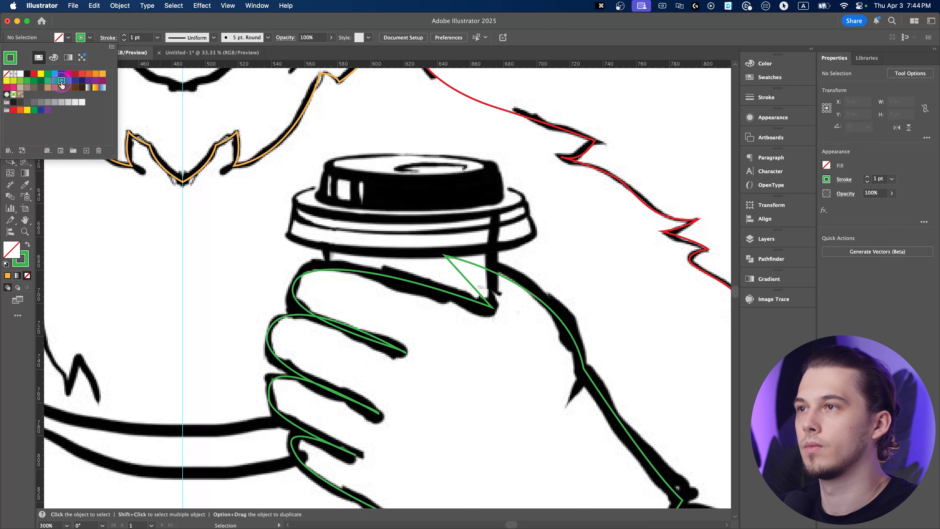
pyautogui.click(62, 81)
pyautogui.click(324, 270)
# Trace the cup body as a closed rectangle with the Pen tool, from under the lid down behind the fingers
pyautogui.press('p')
pyautogui.click(327, 270)
pyautogui.click(327, 239)
pyautogui.click(496, 240)
pyautogui.click(495, 317)
pyautogui.click(327, 316)
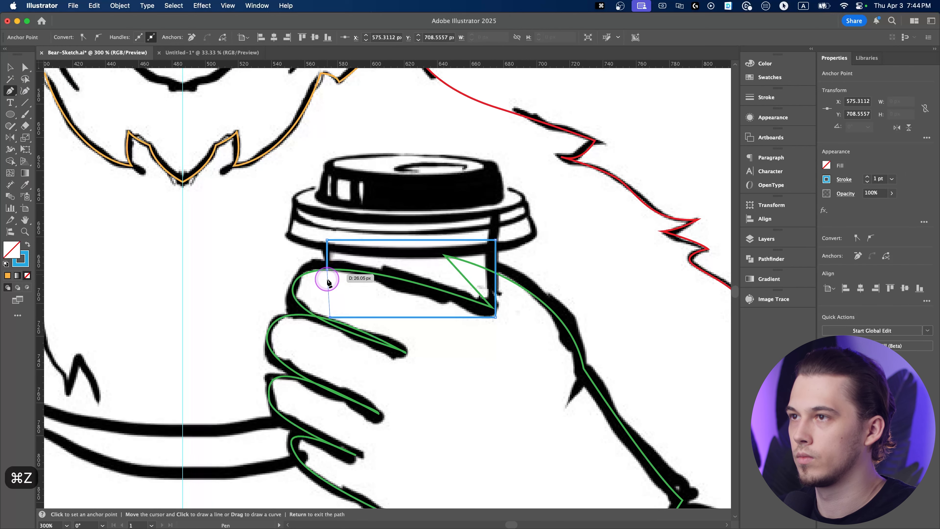
pyautogui.click(327, 269)
# Try to trace the whole cup lid as one outline with the Pen tool, including its rim and raised top
pyautogui.click(287, 234)
pyautogui.moveTo(536, 234); pyautogui.dragTo(682, 190)
pyautogui.keyDown('alt'); pyautogui.click(536, 235); pyautogui.keyUp('alt')
pyautogui.keyDown('alt'); pyautogui.click(528, 216); pyautogui.keyUp('alt')
pyautogui.moveTo(527, 216); pyautogui.dragTo(472, 186)
pyautogui.keyDown('alt'); pyautogui.click(504, 187); pyautogui.keyUp('alt')
pyautogui.moveTo(417, 153); pyautogui.dragTo(396, 153)
pyautogui.press('super+z')
pyautogui.moveTo(496, 160); pyautogui.dragTo(485, 159)
pyautogui.moveTo(406, 153); pyautogui.dragTo(385, 154)
pyautogui.moveTo(324, 162); pyautogui.dragTo(321, 167)
pyautogui.click(320, 185)
pyautogui.moveTo(292, 199); pyautogui.dragTo(292, 206)
pyautogui.moveTo(288, 234); pyautogui.dragTo(282, 244)
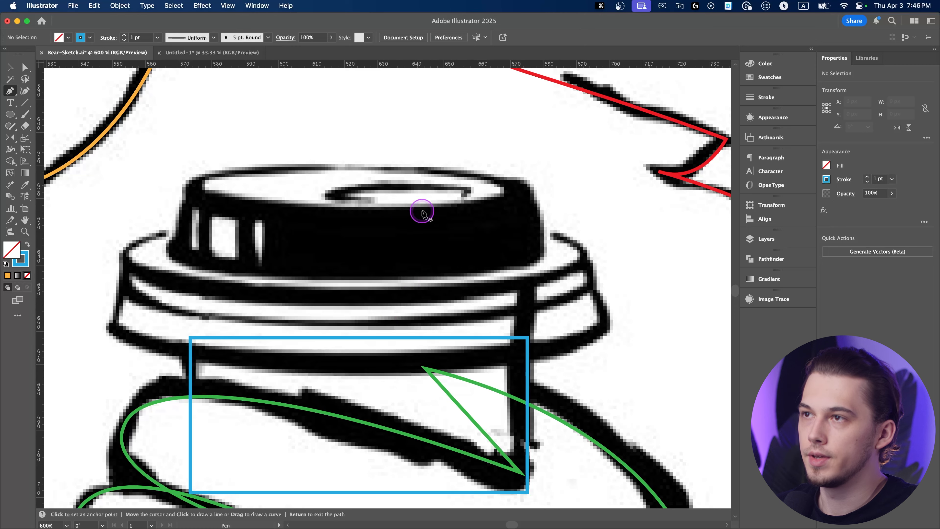
# Begin the lid's lower band with the Pen tool, tracing its left side and the upper curve to the right corner
pyautogui.scroll(-3, 383, 267)
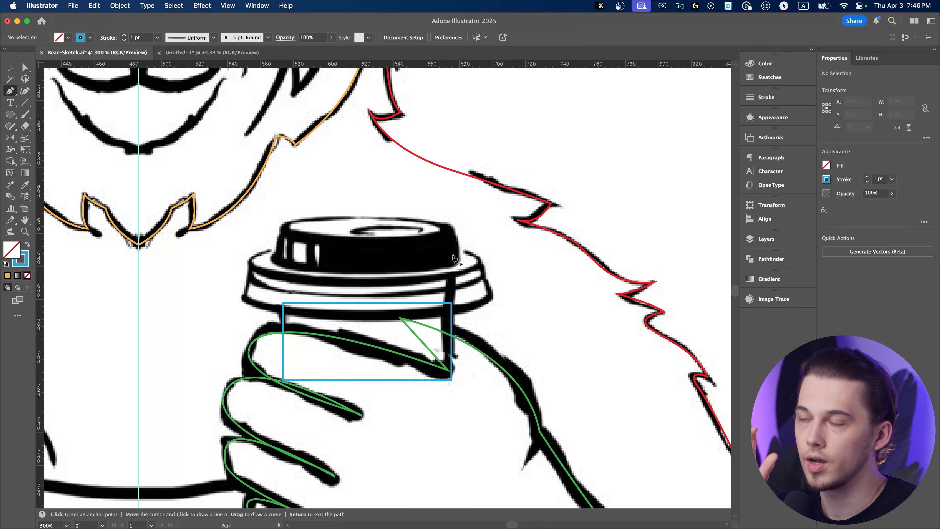
pyautogui.scroll(1, 313, 242)
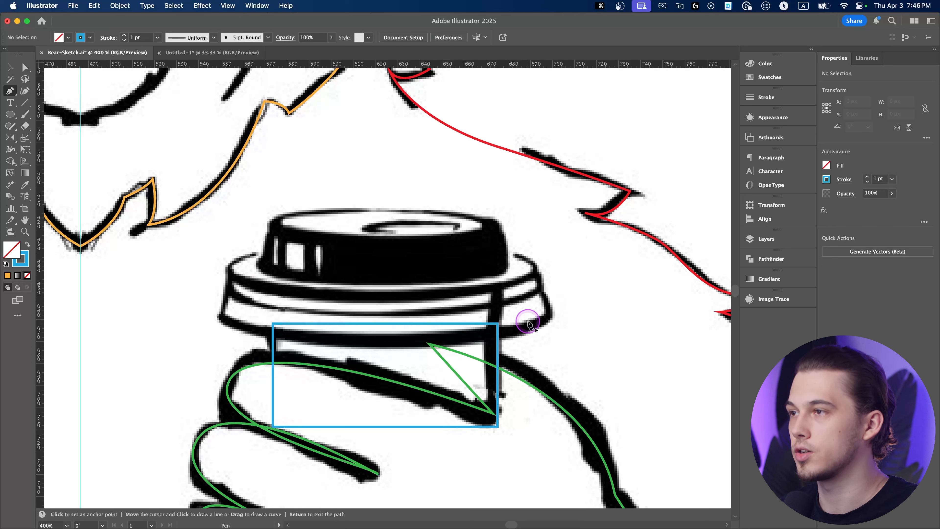
pyautogui.click(218, 318)
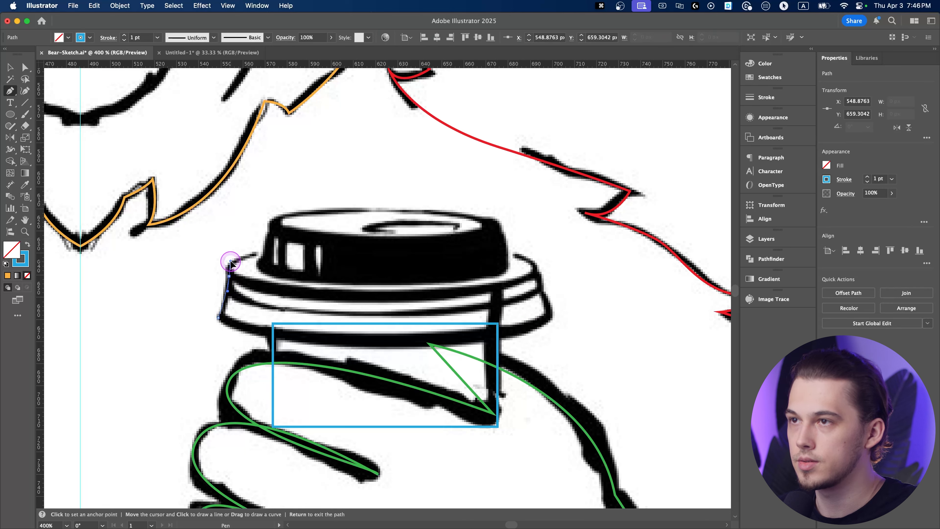
pyautogui.click(229, 276)
pyautogui.moveTo(381, 295); pyautogui.dragTo(483, 295)
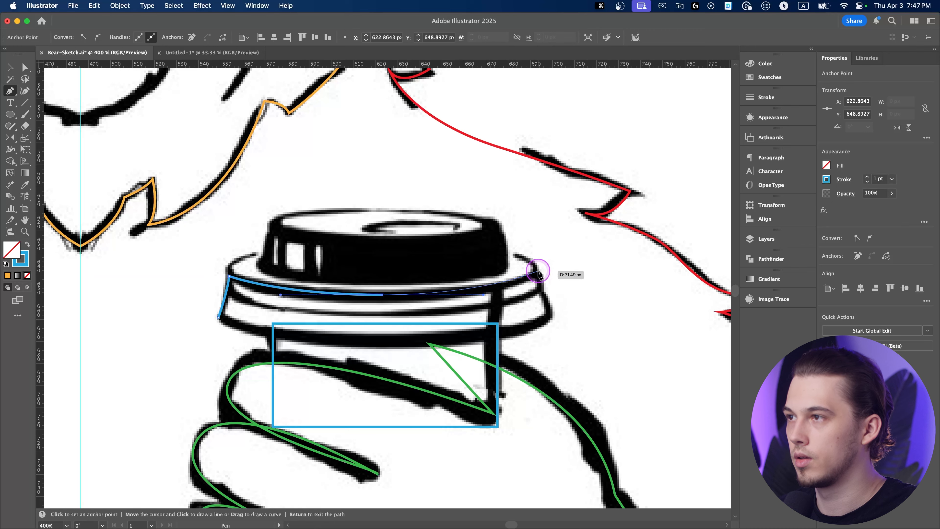
pyautogui.click(538, 273)
# Trace the lower band's right side and bottom curve, close the path at its starting point, and deselect it
pyautogui.scroll(2, 542, 297)
pyautogui.click(541, 294)
pyautogui.moveTo(558, 339); pyautogui.dragTo(559, 366)
pyautogui.scroll(-1, 499, 352)
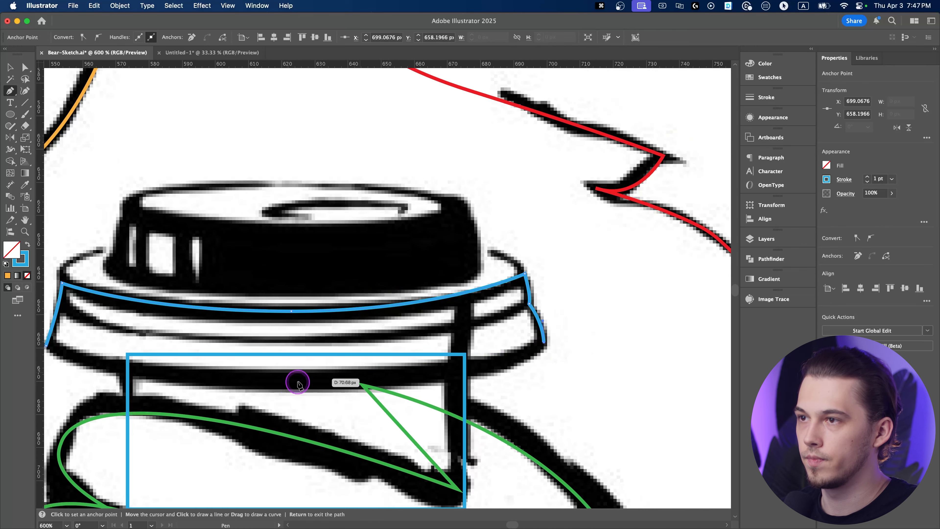
pyautogui.moveTo(296, 390); pyautogui.dragTo(45, 378)
pyautogui.press('space')
pyautogui.moveTo(287, 374); pyautogui.dragTo(459, 371)
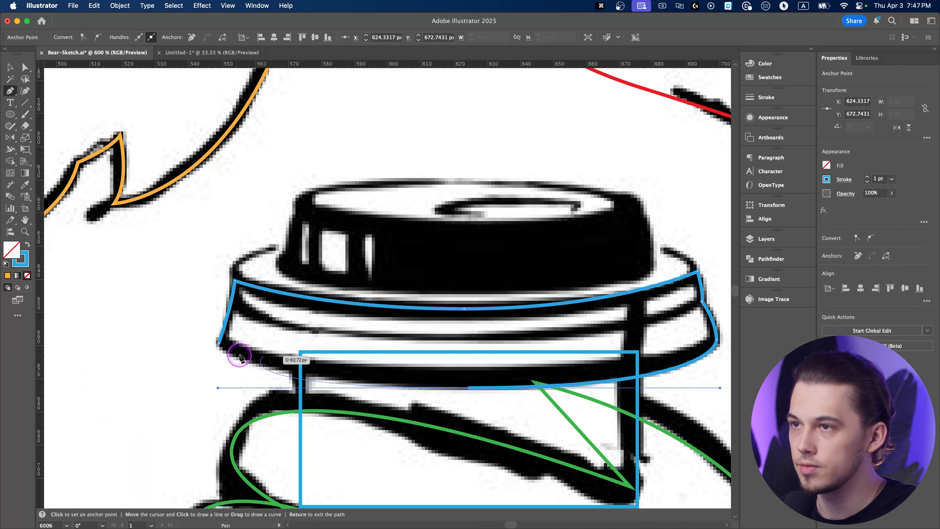
pyautogui.click(221, 343)
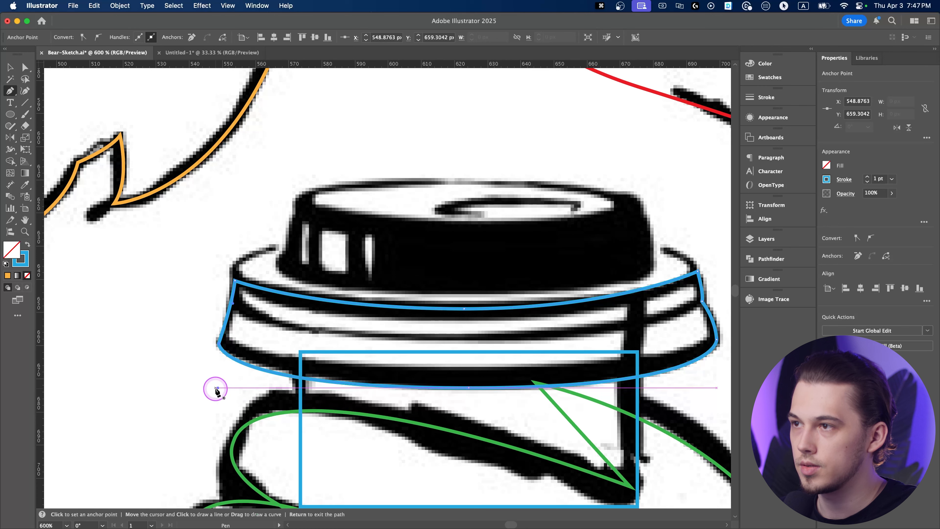
pyautogui.press('space')
pyautogui.moveTo(417, 330); pyautogui.dragTo(334, 314)
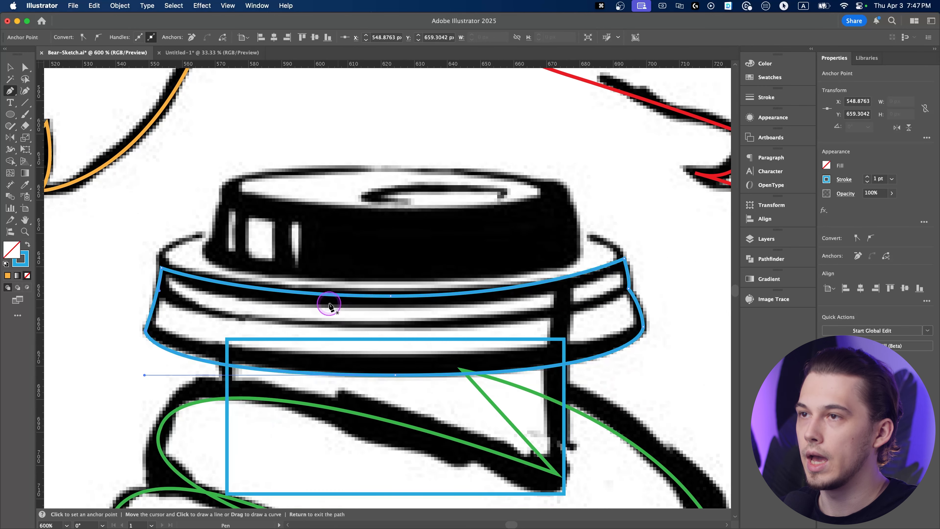
pyautogui.press('v')
pyautogui.click(146, 225)
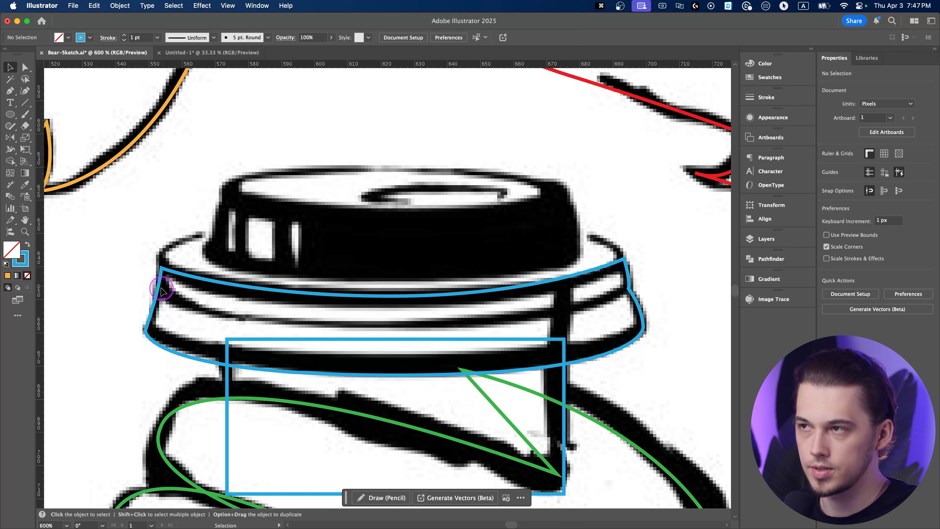
# Draw an ellipse centred over the lid's rim and widen it to about 141 px by 27 px
pyautogui.scroll(2, 293, 321)
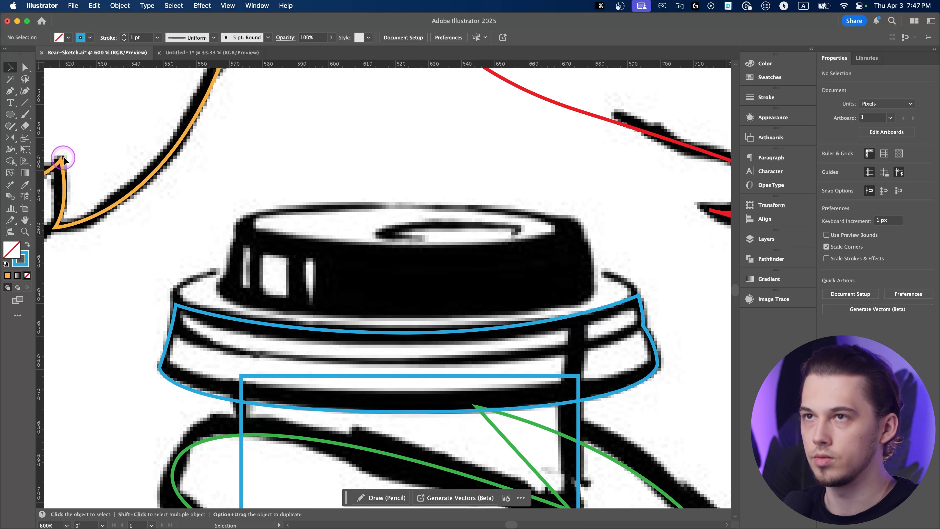
pyautogui.press('l')
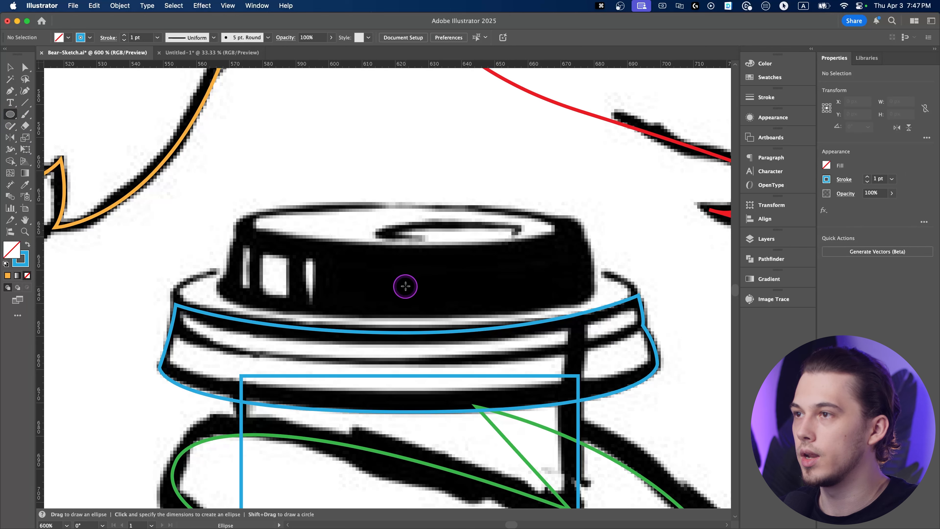
pyautogui.moveTo(405, 286); pyautogui.dragTo(633, 241)
pyautogui.press('v')
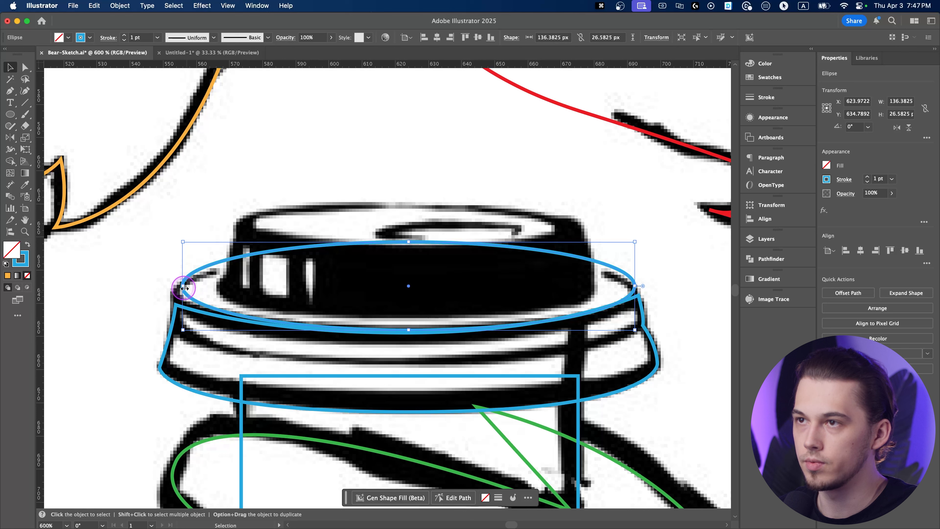
pyautogui.moveTo(184, 288); pyautogui.dragTo(175, 286)
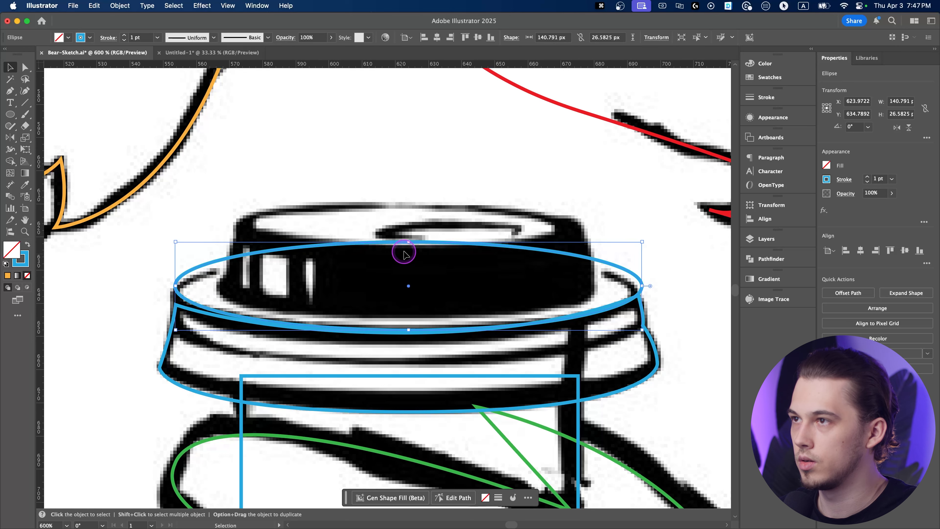
pyautogui.moveTo(177, 286)
pyautogui.mouseDown()
pyautogui.moveTo(231, 284)
pyautogui.moveTo(142, 284)
pyautogui.moveTo(175, 283)
pyautogui.mouseUp()
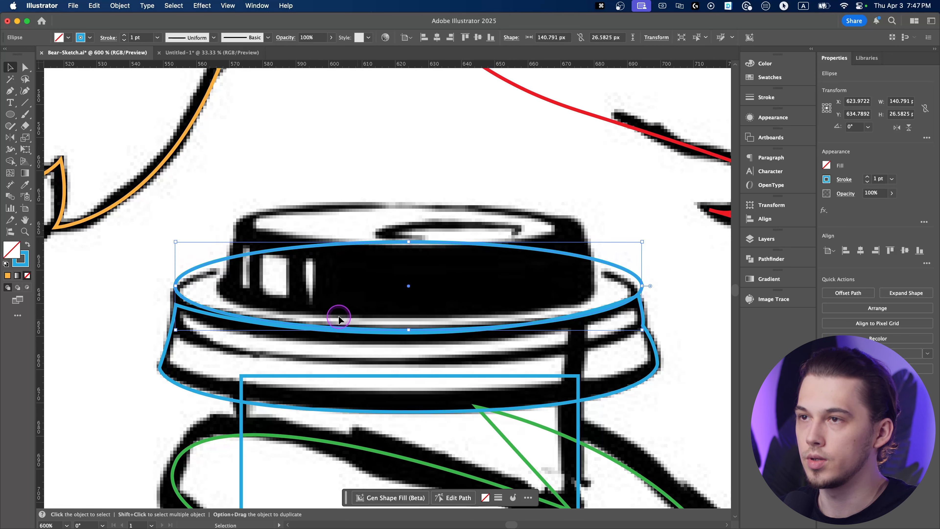
# Lower the rim ellipse's top edge to reduce its height to about 24 px
pyautogui.scroll(2, 175, 310)
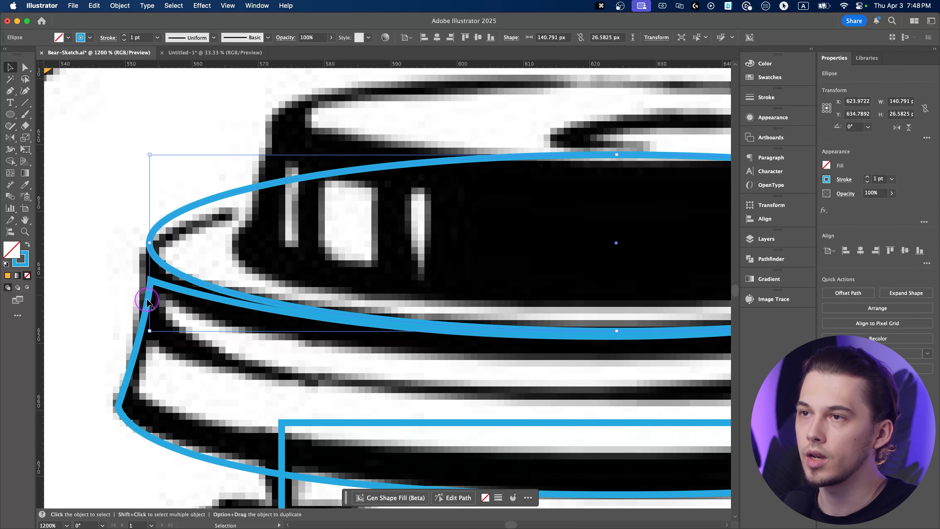
pyautogui.scroll(-2, 141, 290)
pyautogui.moveTo(458, 202)
pyautogui.mouseDown()
pyautogui.moveTo(459, 219)
pyautogui.moveTo(458, 189)
pyautogui.moveTo(458, 213)
pyautogui.mouseUp()
pyautogui.press('super+z')
pyautogui.moveTo(308, 251); pyautogui.dragTo(283, 227)
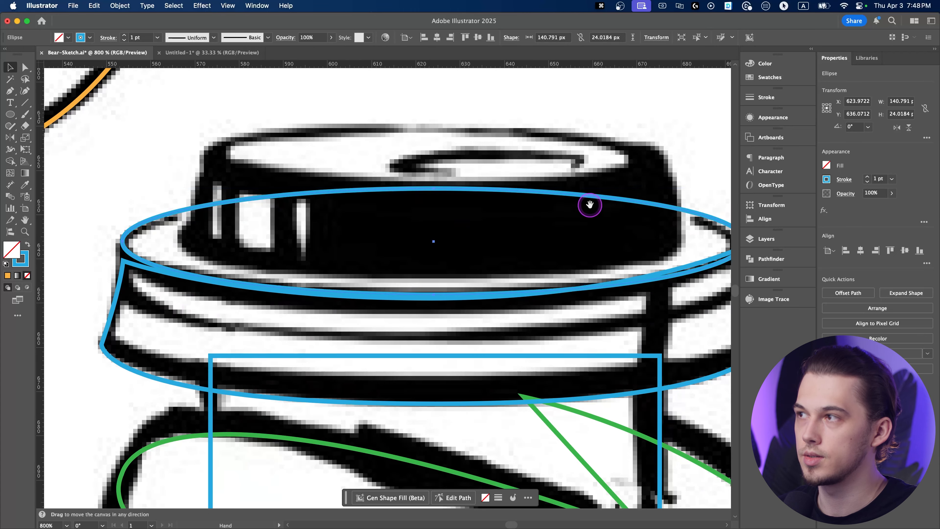
# Move the rim ellipse's left anchor onto the lower band's left corner and lengthen its vertical handles to follow the sketched rim
pyautogui.moveTo(590, 205); pyautogui.dragTo(461, 195)
pyautogui.moveTo(338, 185); pyautogui.dragTo(530, 188)
pyautogui.press('a')
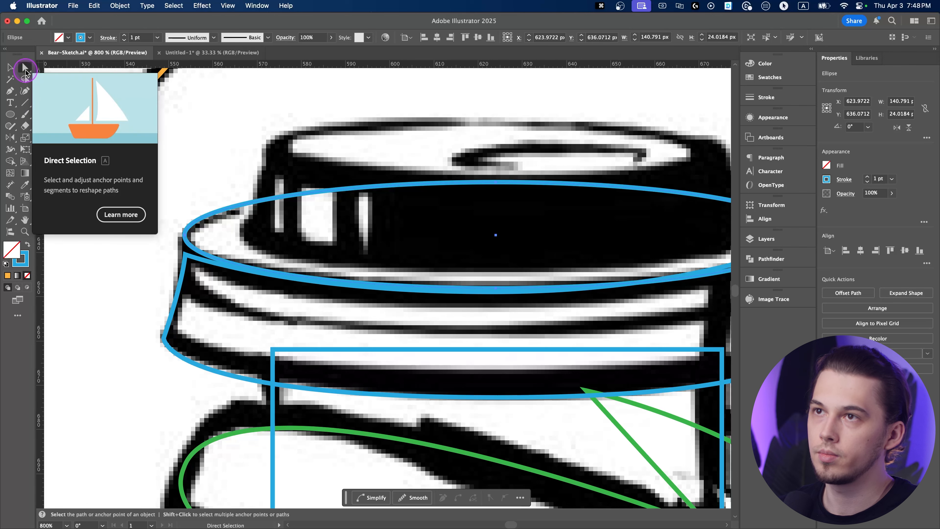
pyautogui.scroll(2, 184, 237)
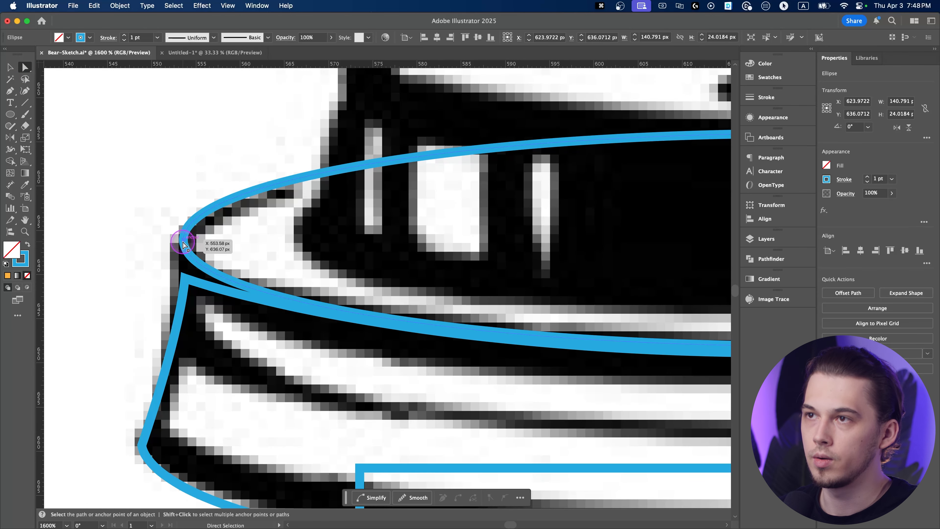
pyautogui.click(184, 243)
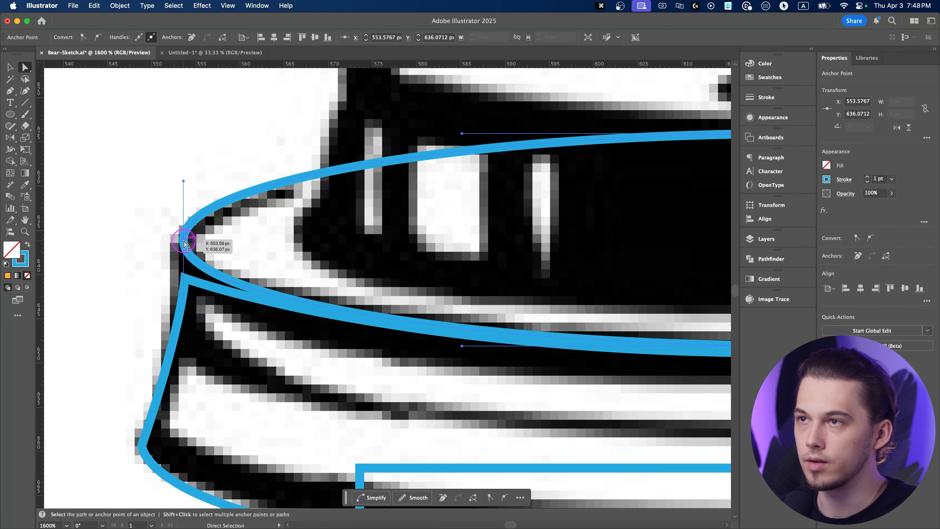
pyautogui.moveTo(185, 243); pyautogui.dragTo(184, 281)
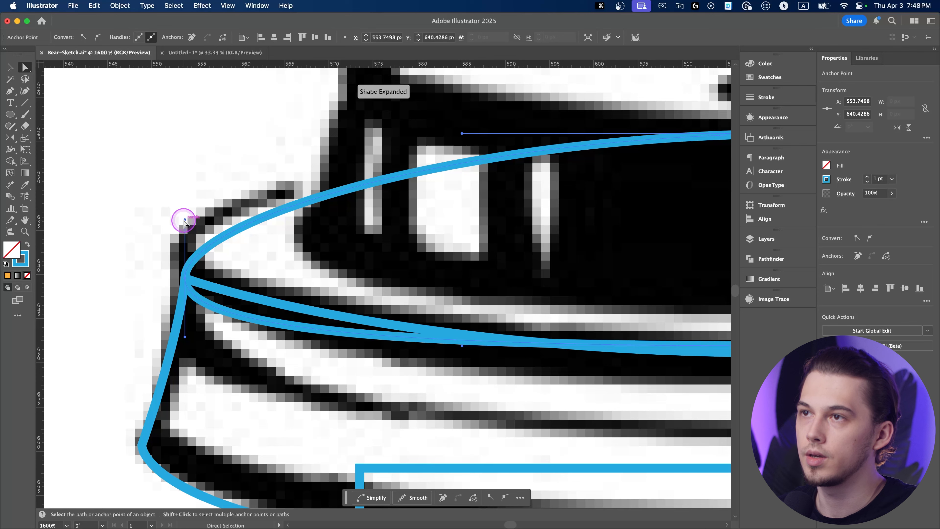
pyautogui.moveTo(184, 221); pyautogui.dragTo(191, 161)
pyautogui.scroll(-2, 294, 345)
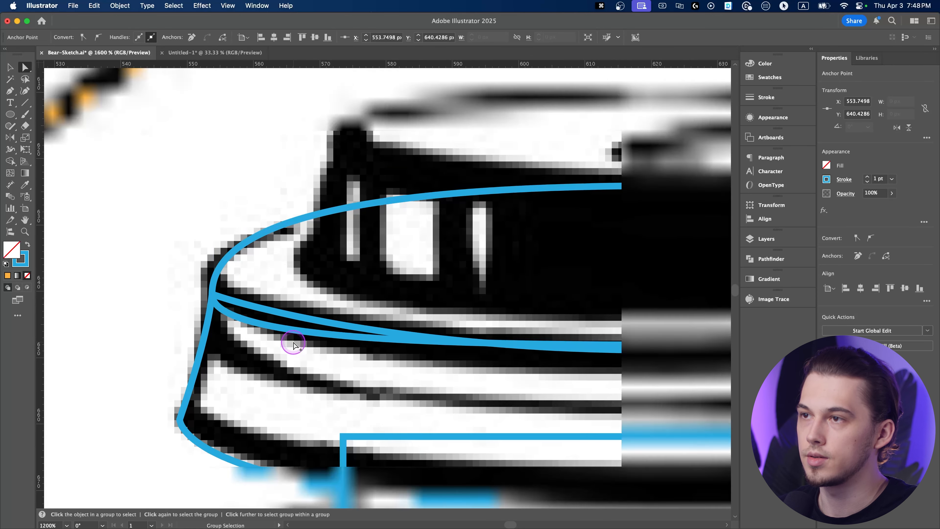
pyautogui.moveTo(376, 336); pyautogui.dragTo(243, 295)
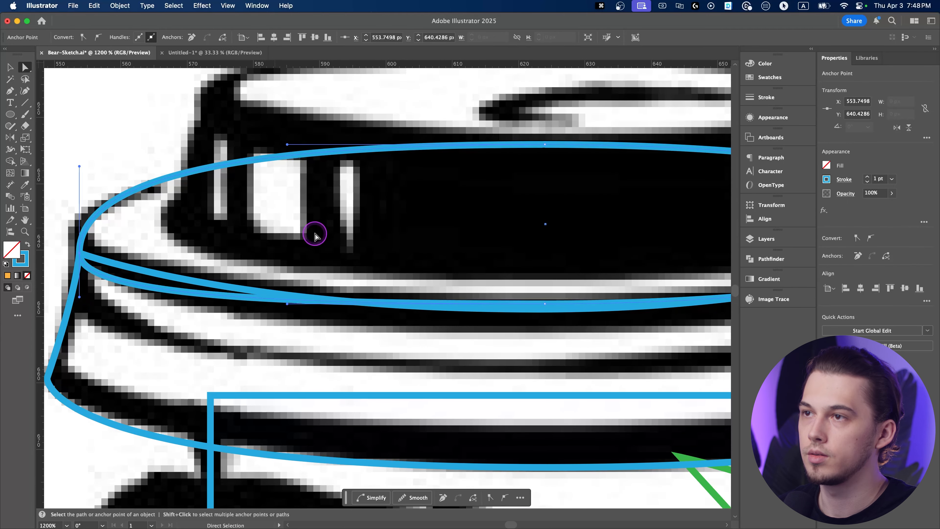
pyautogui.click(249, 203)
# Recolour the rim ellipse's stroke to a darker blue and deselect it
pyautogui.press('v')
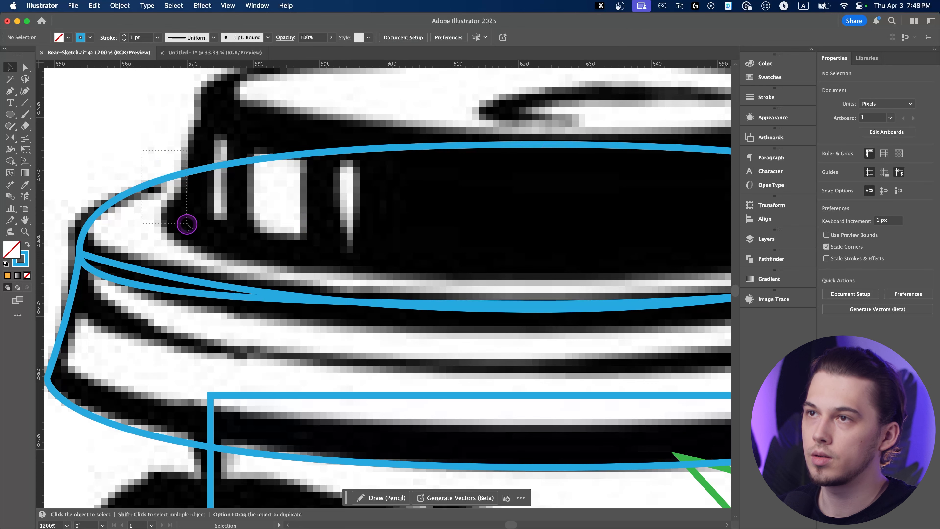
pyautogui.click(170, 177)
pyautogui.click(89, 38)
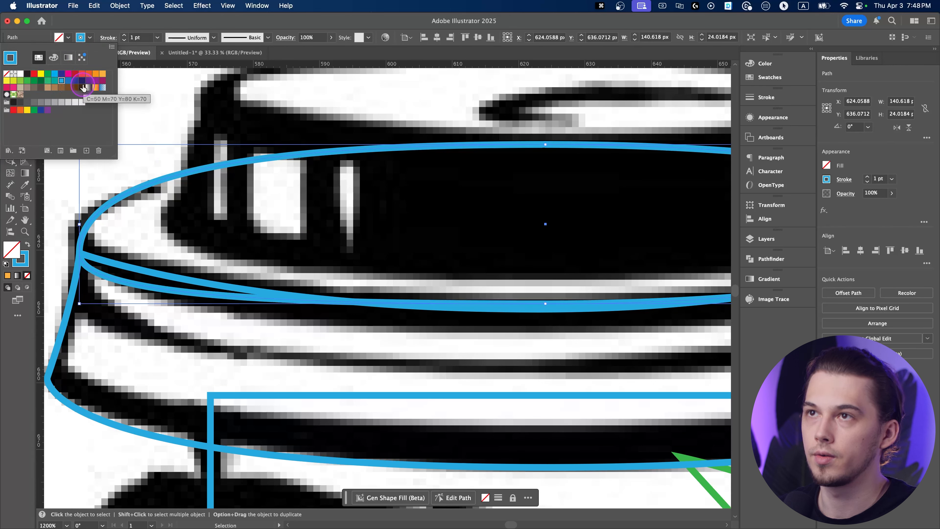
pyautogui.click(68, 80)
pyautogui.click(215, 230)
pyautogui.click(212, 226)
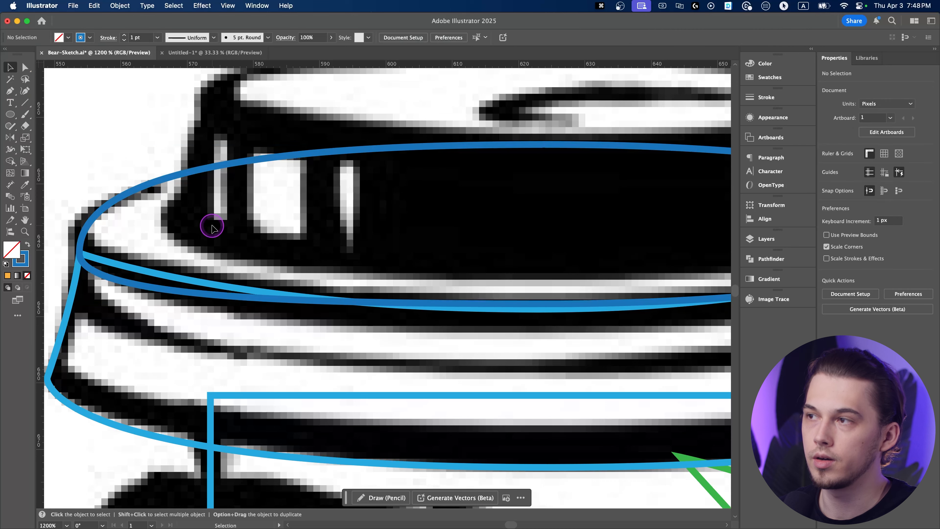
# Move the rim ellipse's right anchor onto the lower band's right corner and deselect it
pyautogui.scroll(-3, 212, 226)
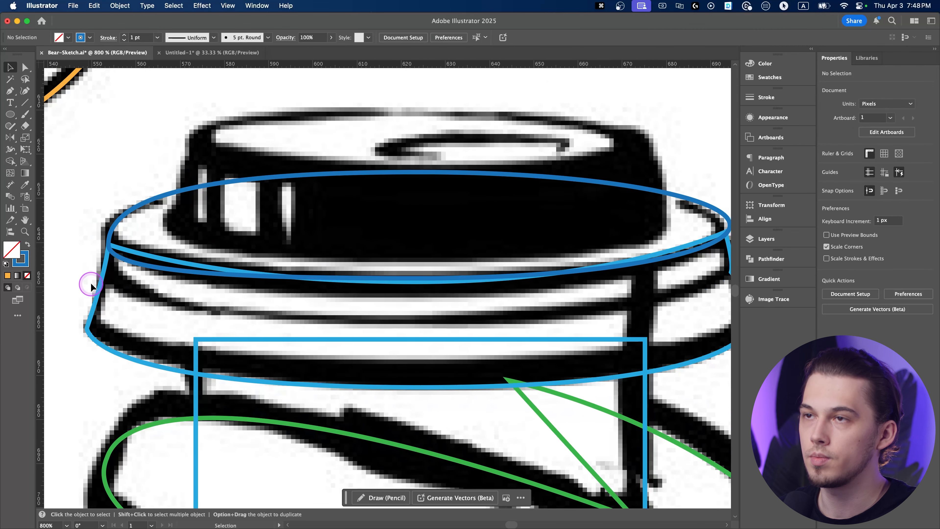
pyautogui.scroll(5, 516, 226)
pyautogui.press('a')
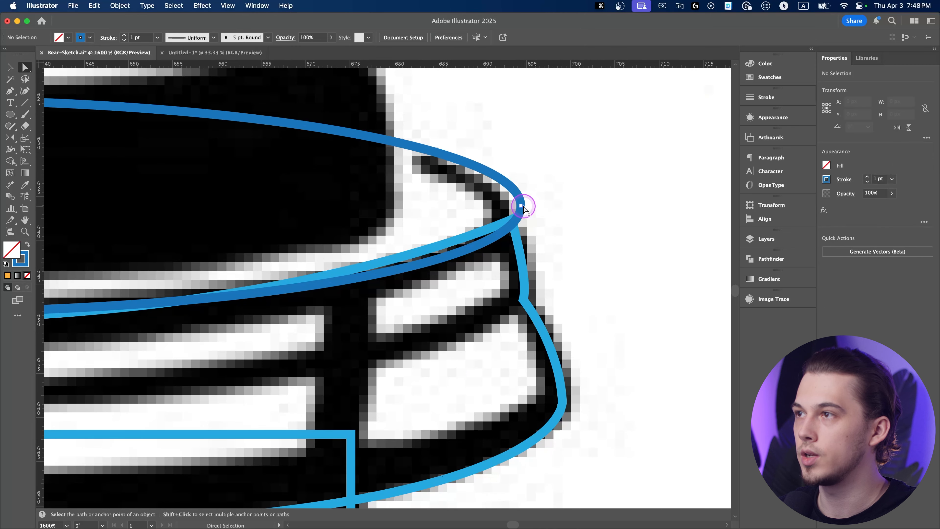
pyautogui.click(521, 205)
pyautogui.scroll(2, 522, 207)
pyautogui.moveTo(523, 210); pyautogui.dragTo(498, 233)
pyautogui.scroll(-1, 499, 233)
pyautogui.scroll(-2, 492, 243)
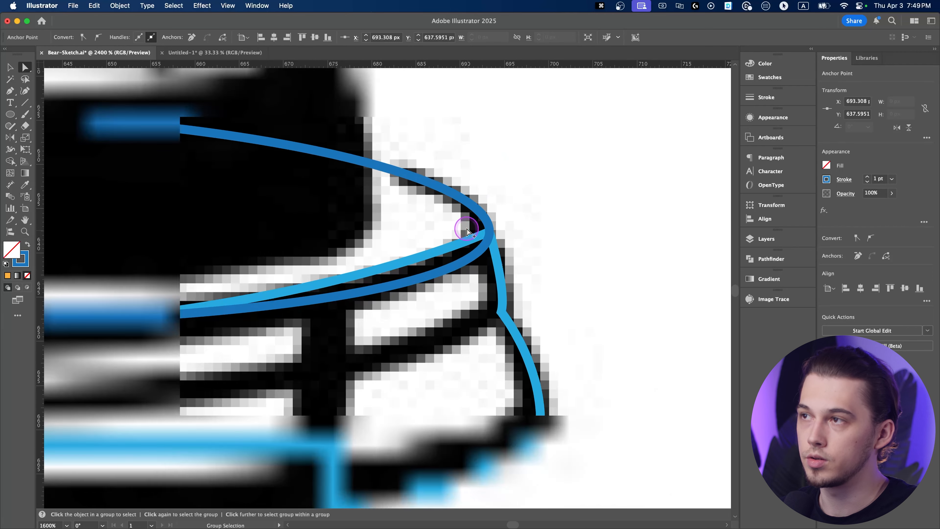
pyautogui.click(229, 6)
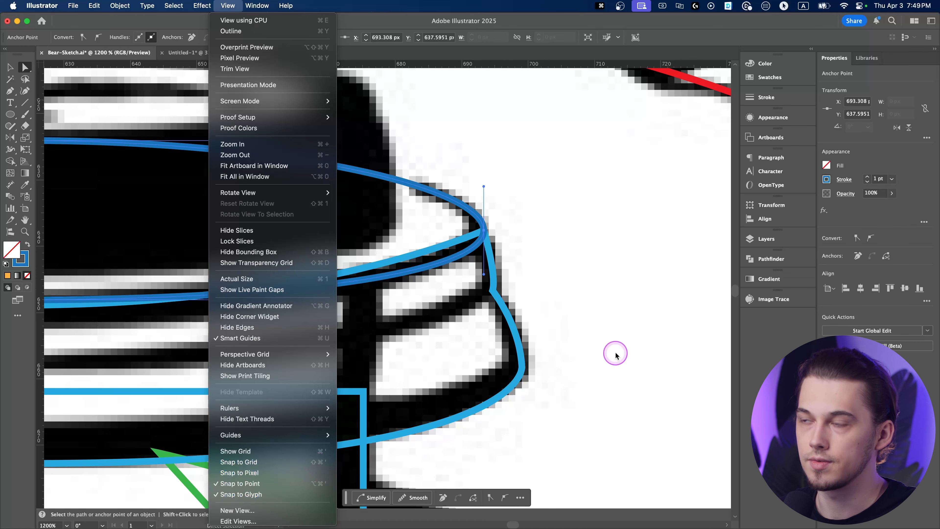
pyautogui.click(588, 346)
pyautogui.click(576, 340)
# Lower the rim ellipse's bottom anchor below the band's upper curve, making the ellipse about 26 px high
pyautogui.scroll(-1, 525, 331)
pyautogui.moveTo(191, 329); pyautogui.dragTo(388, 308)
pyautogui.scroll(1, 368, 303)
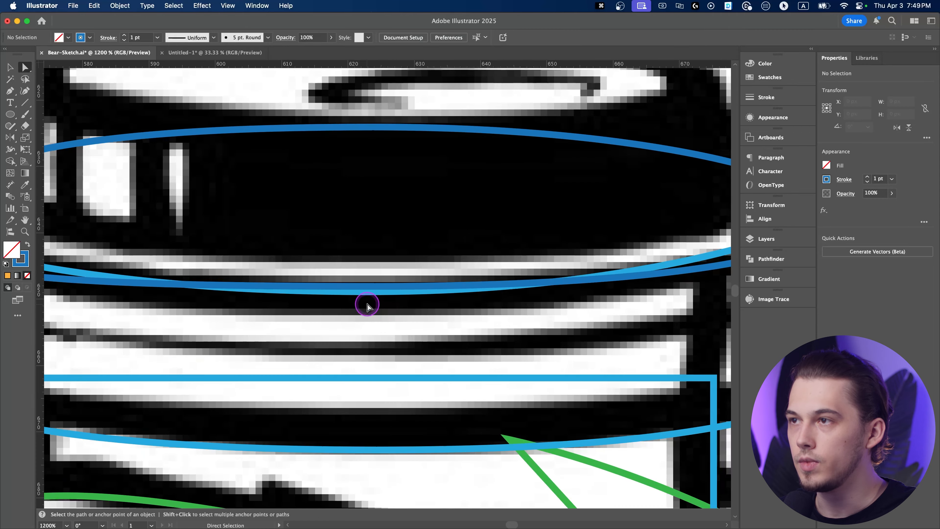
pyautogui.click(366, 289)
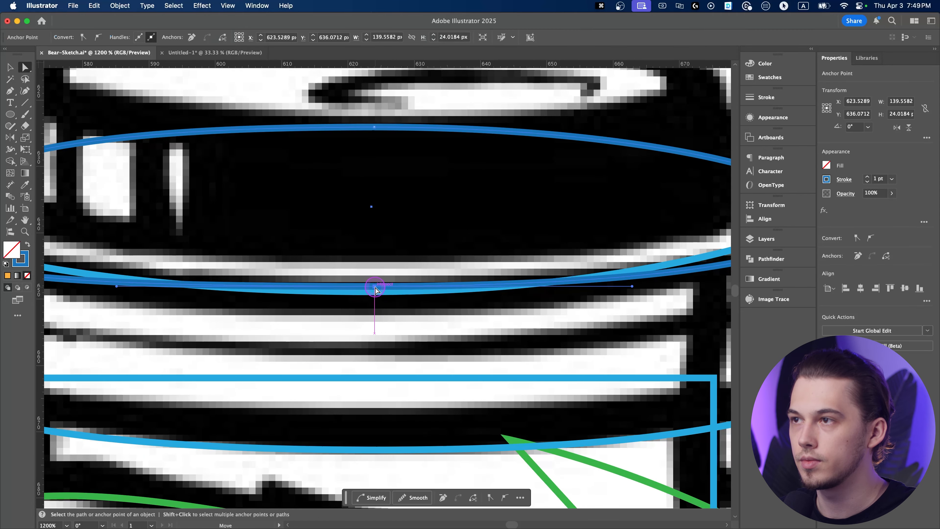
pyautogui.moveTo(374, 290); pyautogui.dragTo(373, 306)
pyautogui.scroll(-2, 373, 304)
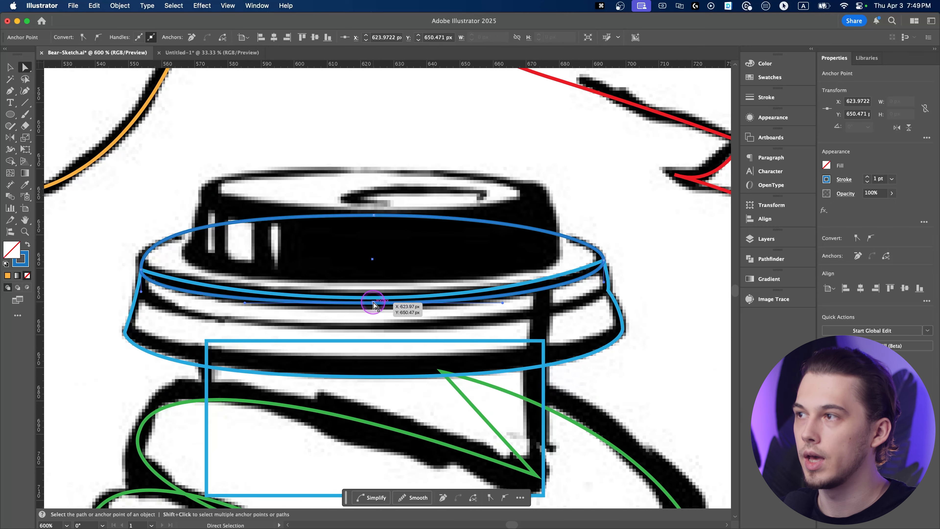
pyautogui.press('v')
pyautogui.click(111, 226)
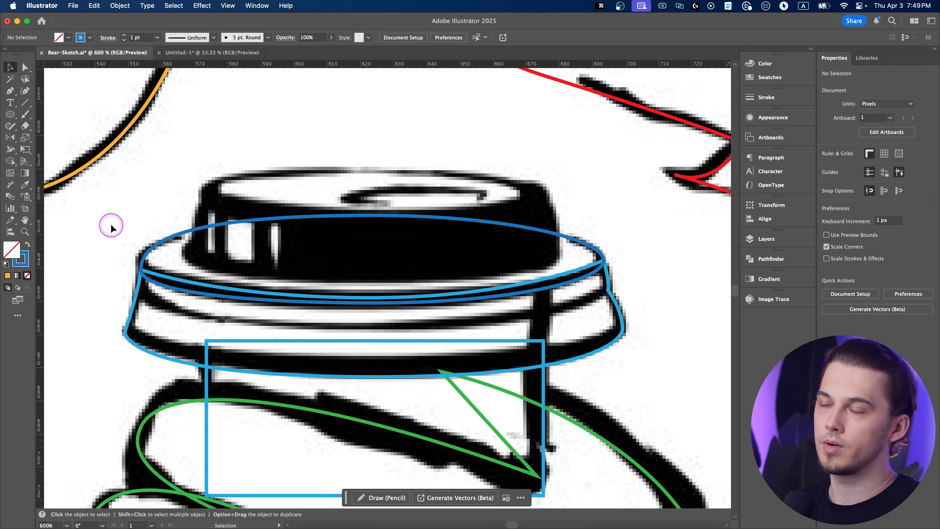
# Duplicate the cup body, lid band and rim ellipse about 773 px to the left, onto the empty canvas beside the artboard
pyautogui.scroll(-4, 123, 242)
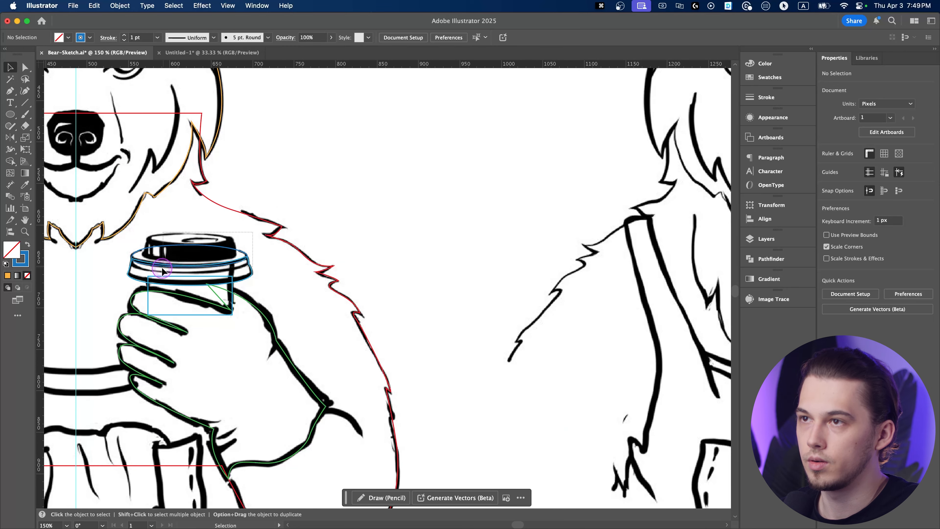
pyautogui.click(150, 282)
pyautogui.scroll(-2, 150, 281)
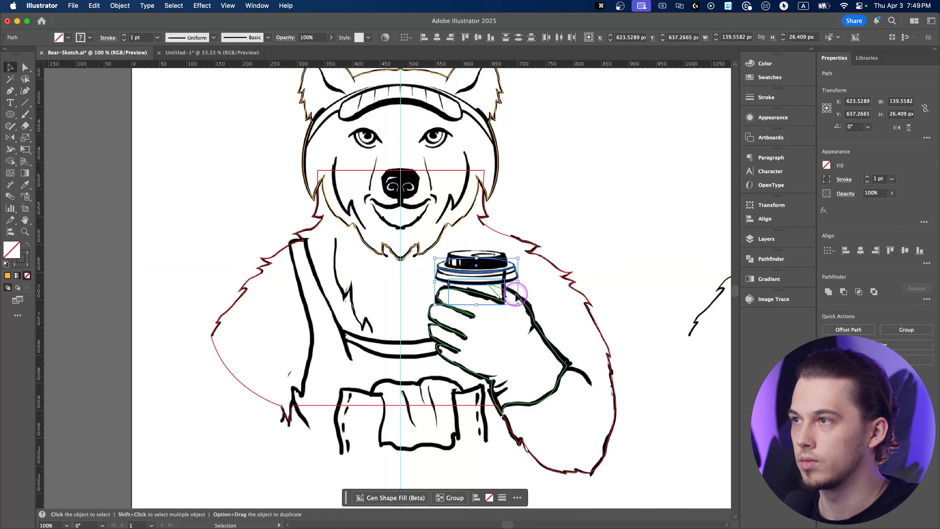
pyautogui.moveTo(497, 272); pyautogui.dragTo(73, 273)
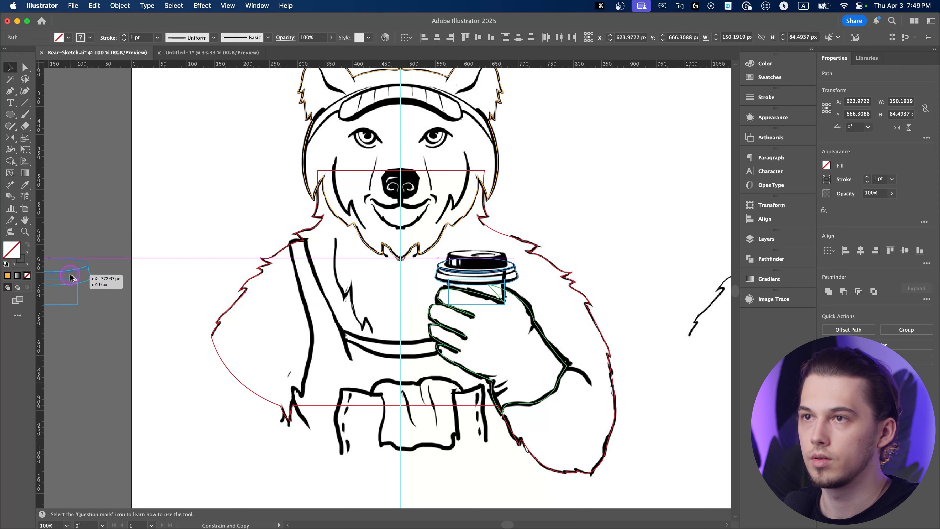
pyautogui.press('super+equal')
pyautogui.scroll(1, 397, 282)
pyautogui.moveTo(520, 214); pyautogui.dragTo(440, 163)
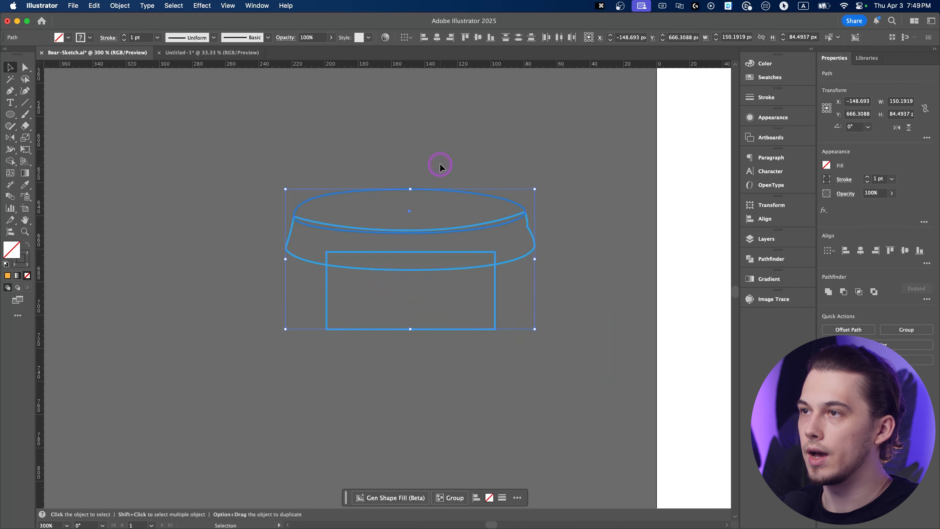
pyautogui.click(440, 164)
pyautogui.scroll(1, 496, 297)
pyautogui.press('space')
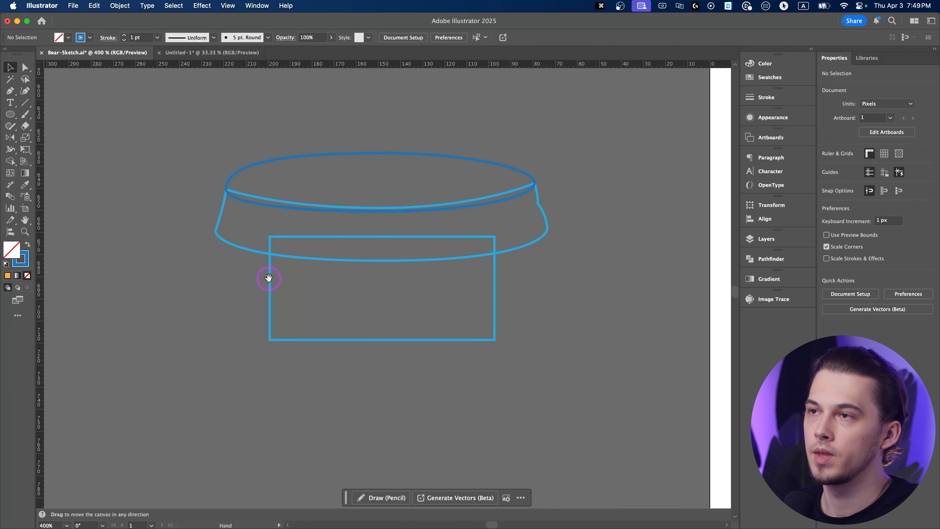
# Convert the copied cup body's outline to a solid fill and set the fill to pale blue E3F8FF
pyautogui.click(364, 335)
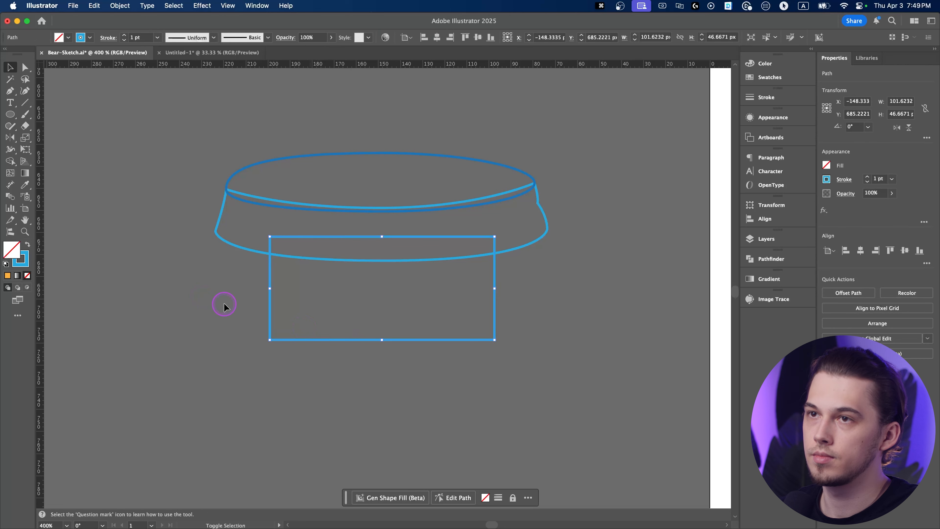
pyautogui.hotkey('shift', 'x')
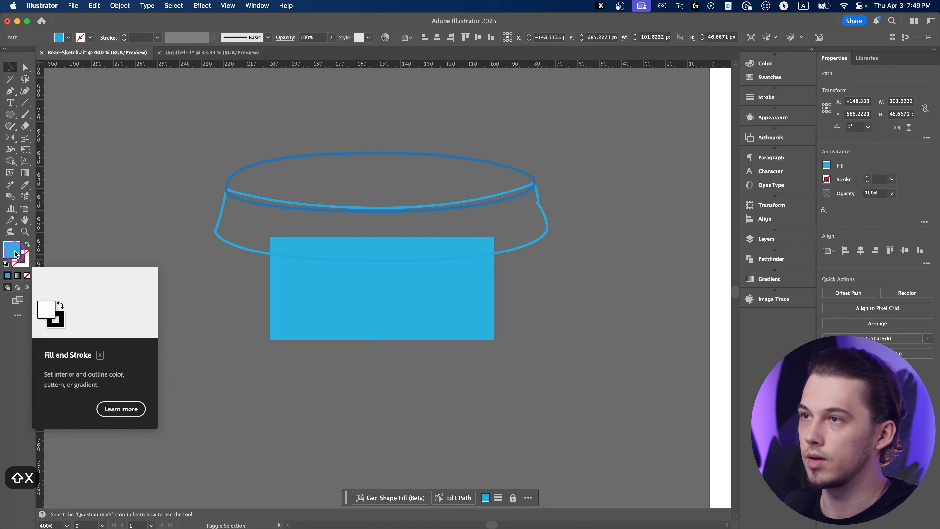
pyautogui.doubleClick(11, 250)
pyautogui.write('ffffff')
pyautogui.click(581, 220)
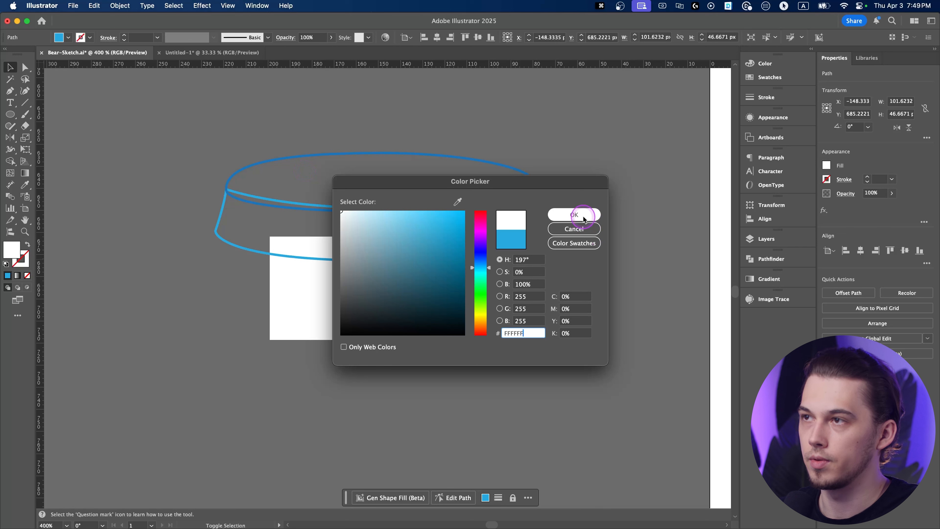
pyautogui.moveTo(411, 222)
pyautogui.mouseDown()
pyautogui.moveTo(371, 197)
pyautogui.moveTo(355, 202)
pyautogui.mouseUp()
pyautogui.click(589, 212)
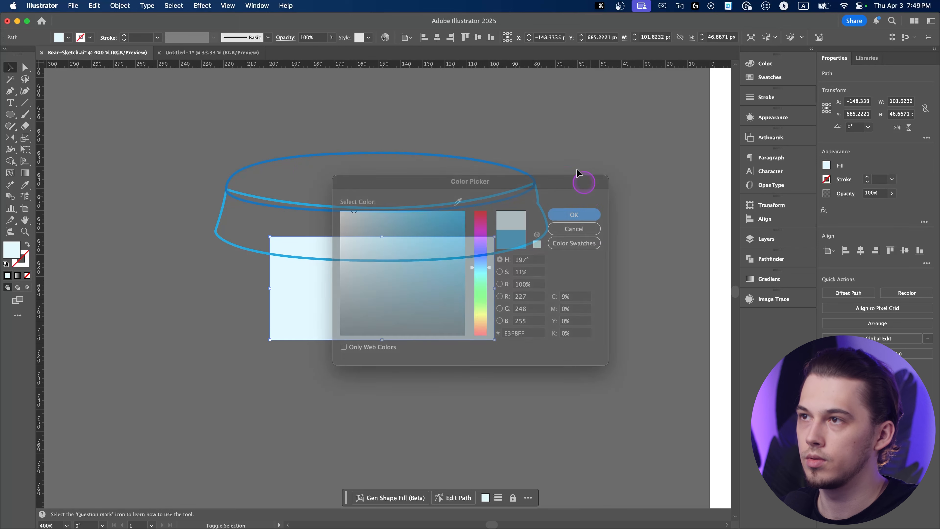
pyautogui.click(561, 209)
# Swap stroke and fill on the copied lid band and rim ellipse, turning both blue outlines into solid fills
pyautogui.click(547, 230)
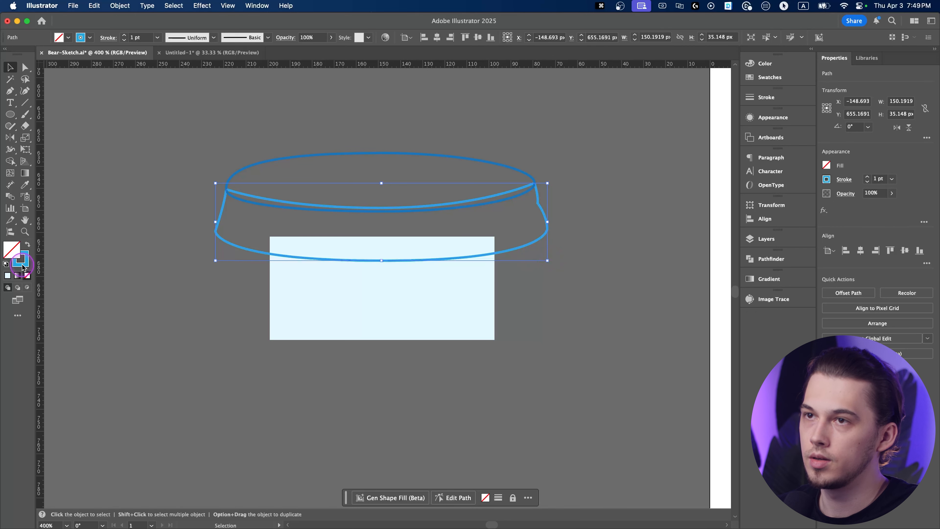
pyautogui.hotkey('shift', 'x')
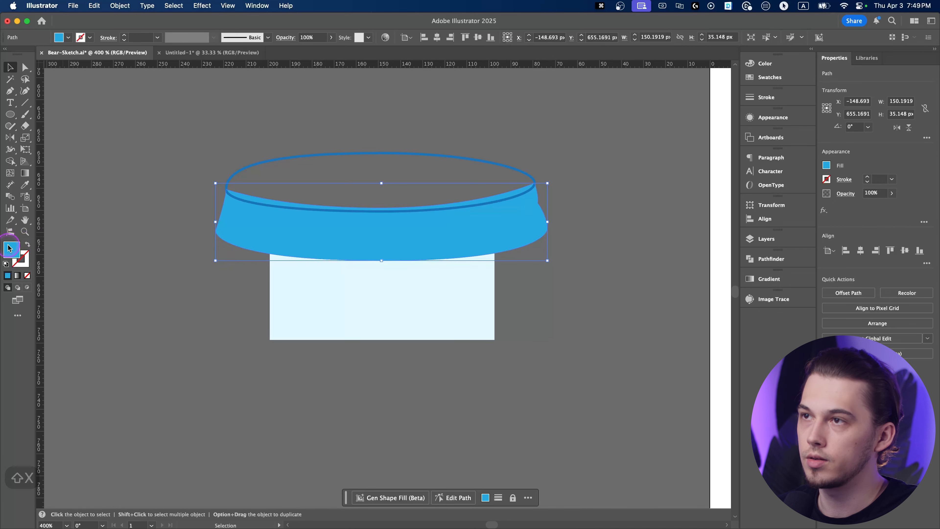
pyautogui.click(288, 192)
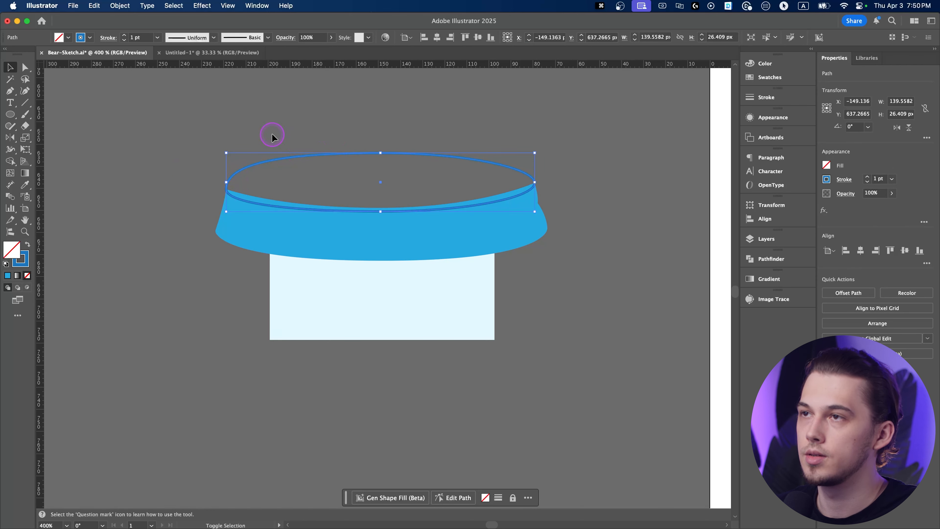
pyautogui.hotkey('shift', 'x')
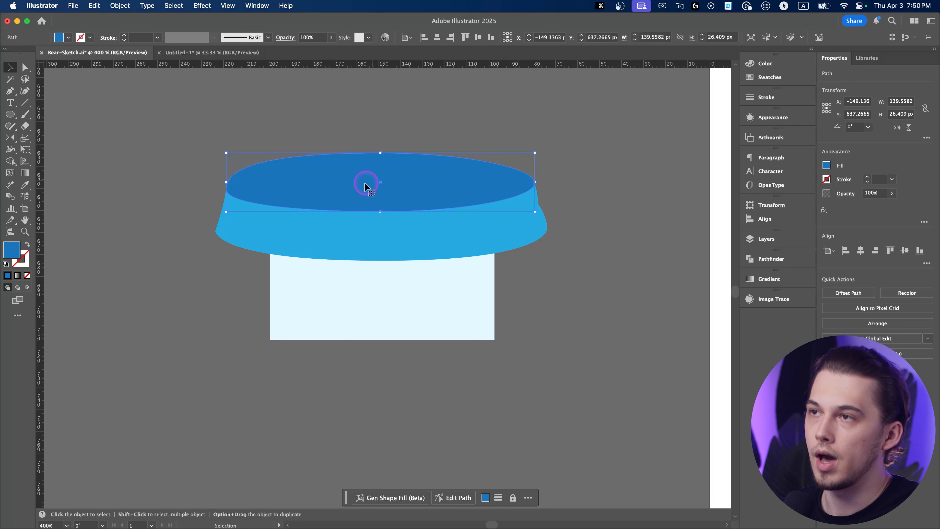
# Send the filled rim ellipse backward behind the lid band, compare both stacking orders, and deselect it
pyautogui.click(418, 214)
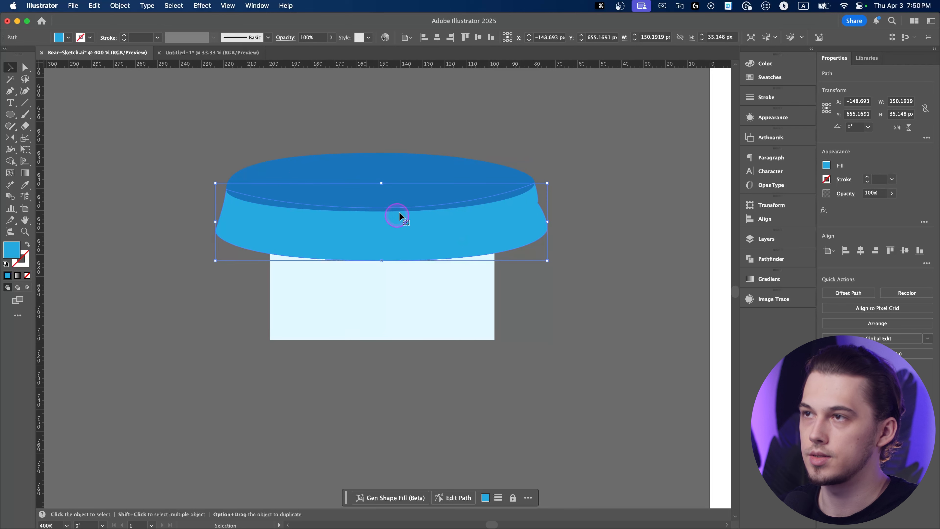
pyautogui.click(404, 171)
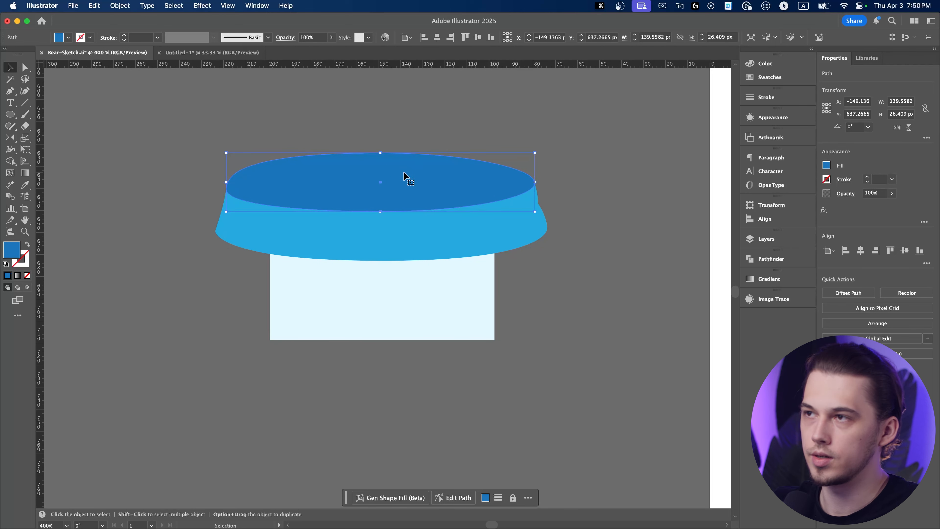
pyautogui.press('a')
pyautogui.press('super+bracketleft')
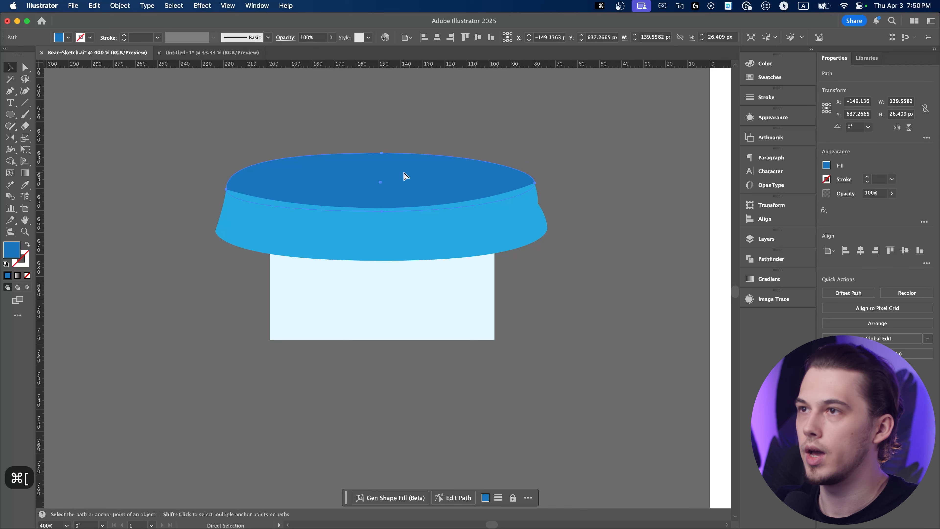
pyautogui.press('super+bracketright')
pyautogui.press('super+bracketleft')
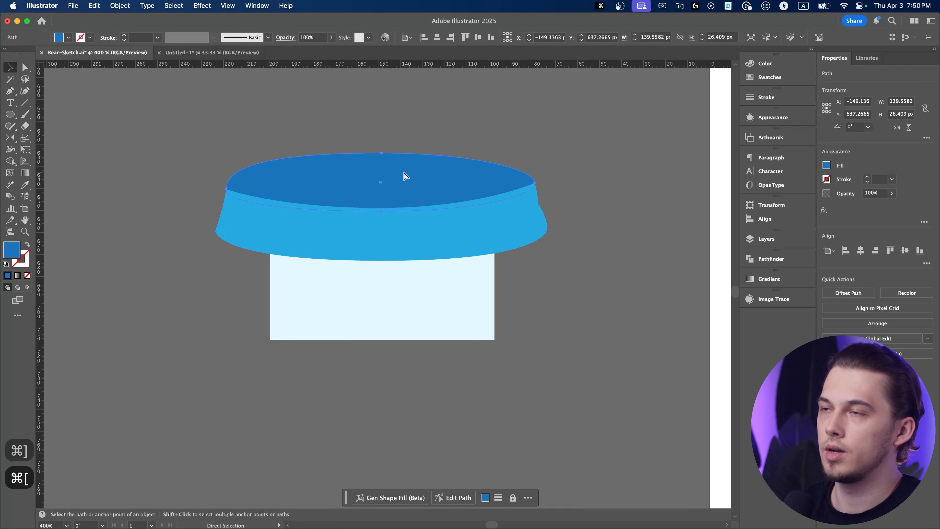
pyautogui.press('v')
pyautogui.click(200, 169)
pyautogui.scroll(2, 218, 198)
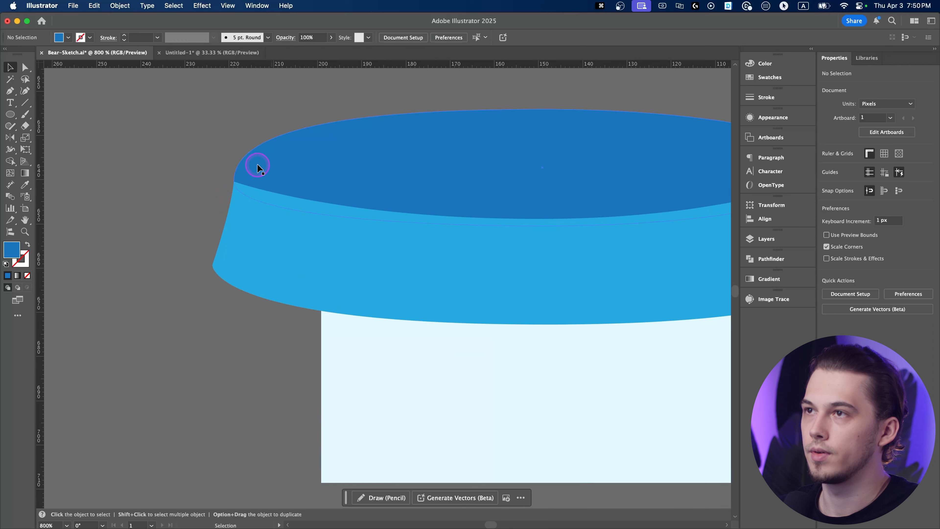
# Try to shift the copied lid band beneath the filled rim ellipse, undo the move, and deselect the band
pyautogui.moveTo(393, 175); pyautogui.dragTo(188, 172)
pyautogui.moveTo(515, 252); pyautogui.dragTo(503, 271)
pyautogui.press('super+z')
pyautogui.scroll(-4, 490, 295)
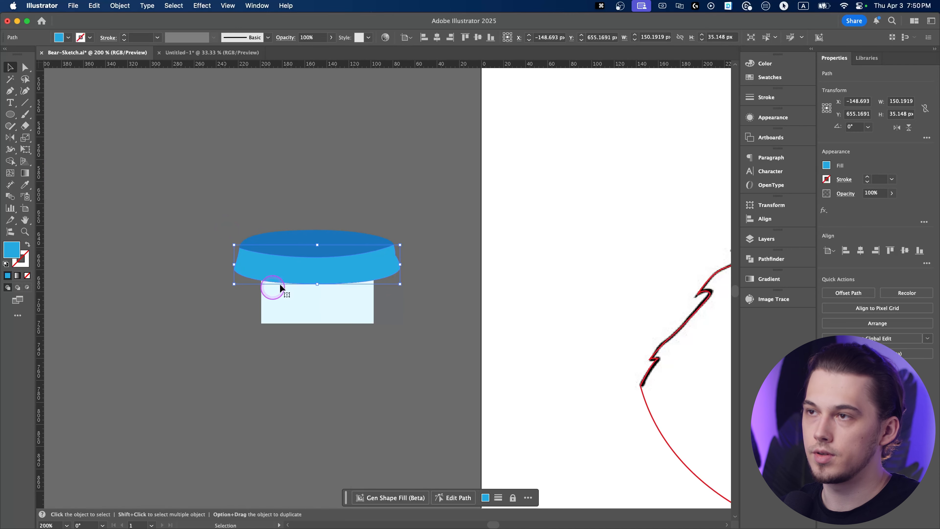
pyautogui.click(224, 231)
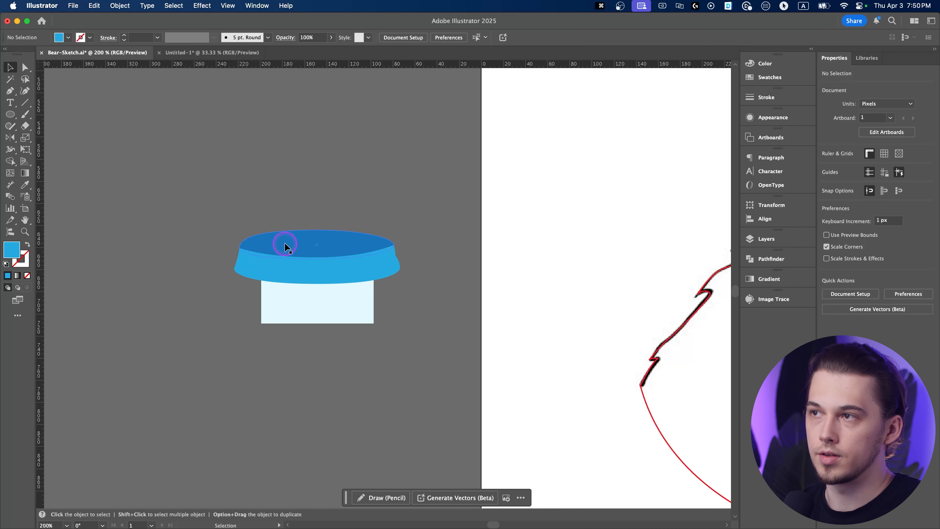
pyautogui.scroll(5, 260, 241)
pyautogui.press('super+z')
pyautogui.press('super+shift+z')
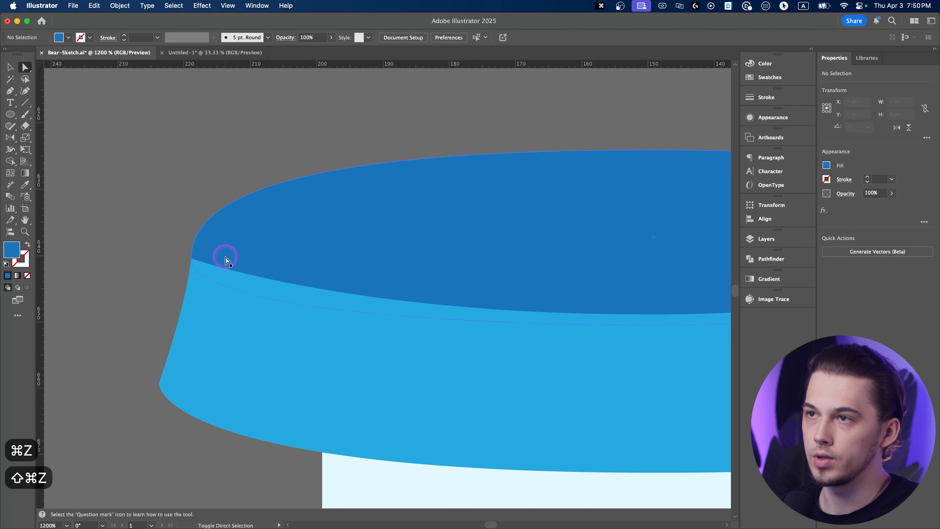
# Adjust the left anchor of the copied rim ellipse and shorten its upper direction handle so the curve meets the lid band's corner
pyautogui.click(193, 257)
pyautogui.moveTo(257, 278); pyautogui.dragTo(131, 281)
pyautogui.scroll(-1, 166, 256)
pyautogui.click(100, 210)
pyautogui.moveTo(586, 198); pyautogui.dragTo(380, 194)
pyautogui.moveTo(649, 196); pyautogui.dragTo(843, 241)
pyautogui.click(411, 161)
pyautogui.click(308, 271)
pyautogui.moveTo(294, 244); pyautogui.dragTo(294, 238)
pyautogui.click(315, 234)
pyautogui.click(295, 242)
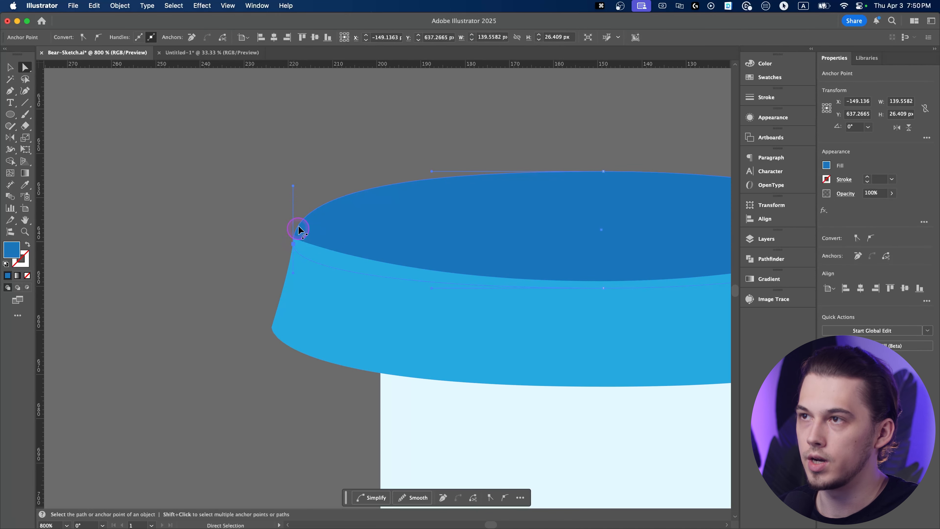
pyautogui.moveTo(293, 186); pyautogui.dragTo(293, 202)
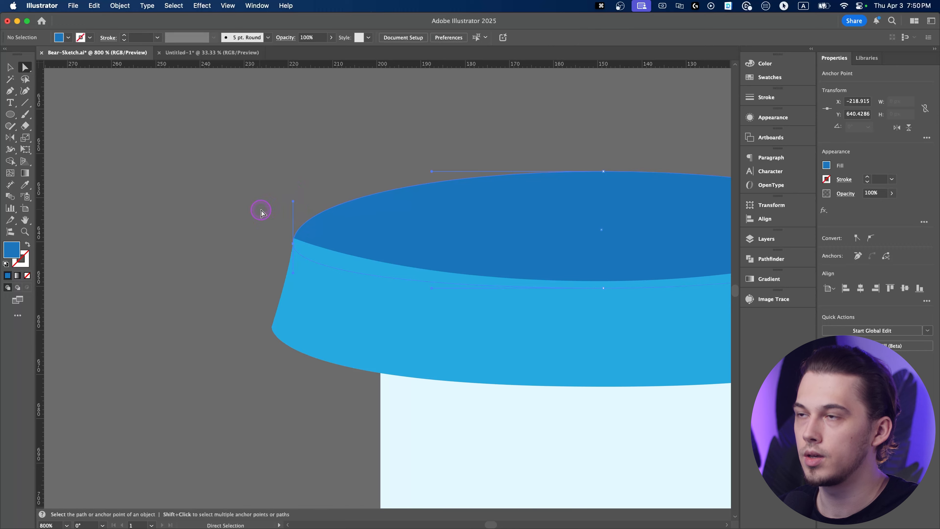
pyautogui.click(260, 211)
# Delete the three filled demonstration copies of the cup body, lid band and rim ellipse beside the artboard
pyautogui.scroll(-4, 280, 260)
pyautogui.press('v')
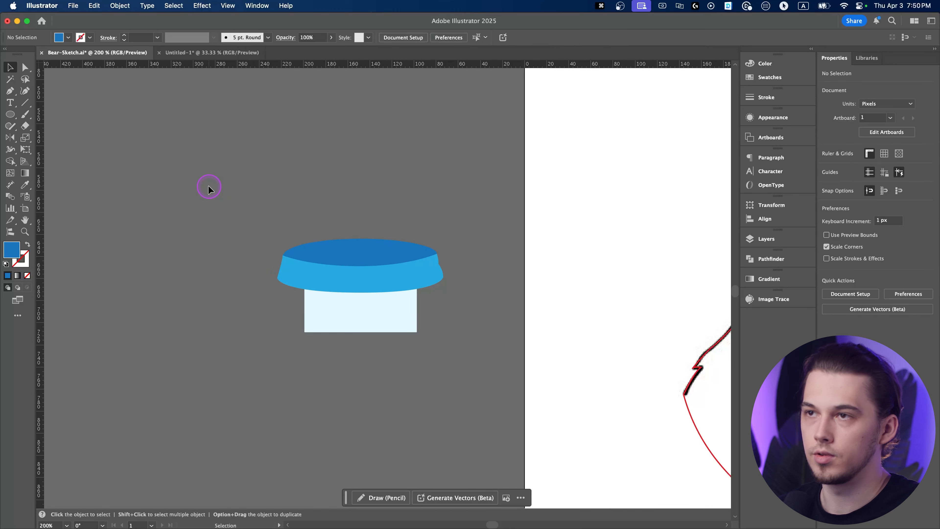
pyautogui.moveTo(250, 201); pyautogui.dragTo(469, 380)
pyautogui.press('Delete')
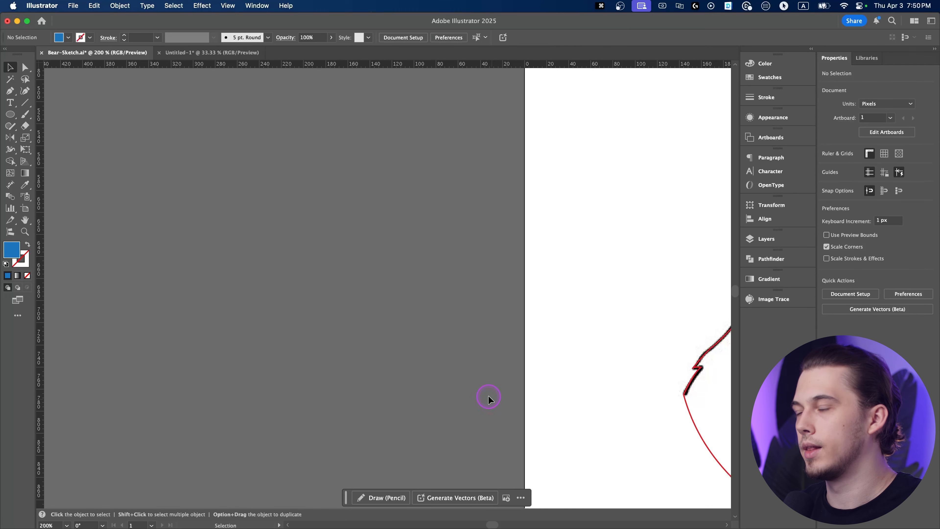
# Draw a filled blue ellipse about 102 by 15 px over the top face of the sketched coffee lid, and deselect it
pyautogui.scroll(-2, 492, 398)
pyautogui.moveTo(613, 328); pyautogui.dragTo(69, 267)
pyautogui.scroll(6, 277, 255)
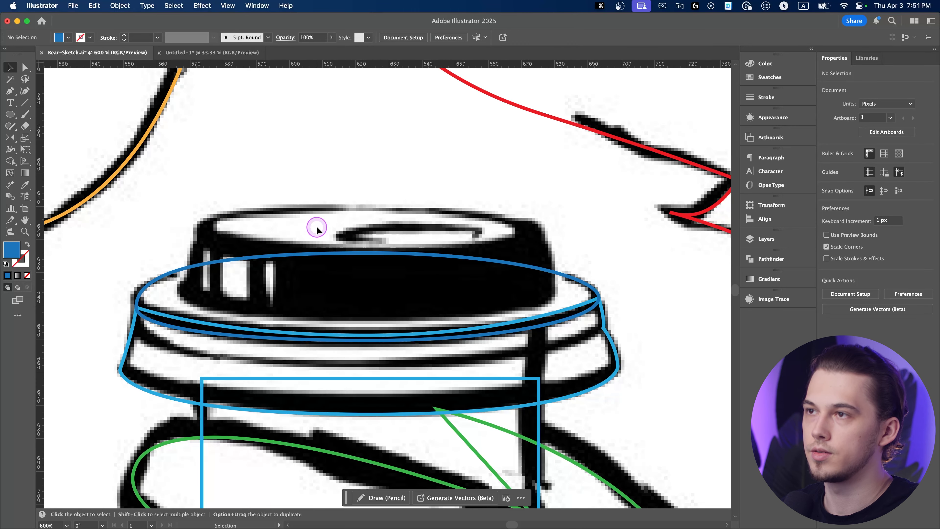
pyautogui.press('l')
pyautogui.moveTo(362, 233); pyautogui.dragTo(531, 207)
pyautogui.press('v')
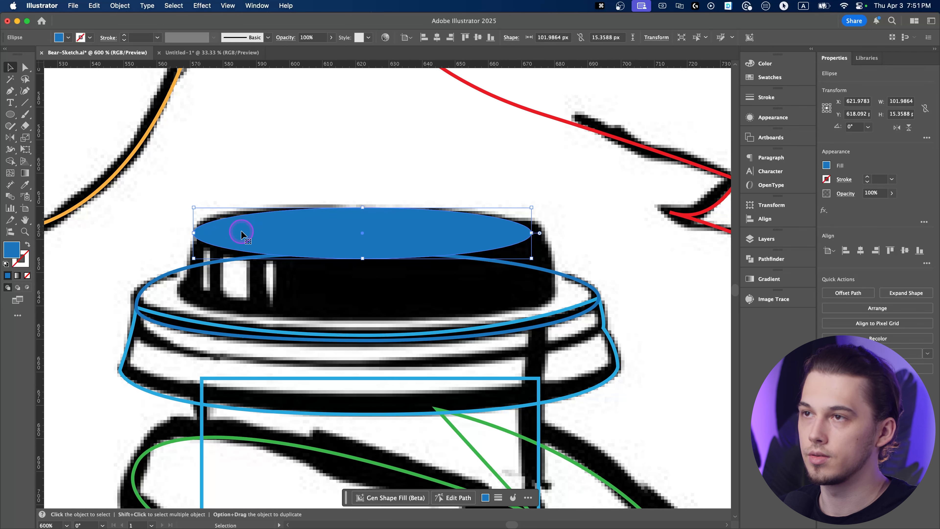
pyautogui.click(175, 214)
# Set the drawing fill to the lighter blue swatch and swap it to the stroke, leaving no fill for new shapes
pyautogui.press('a')
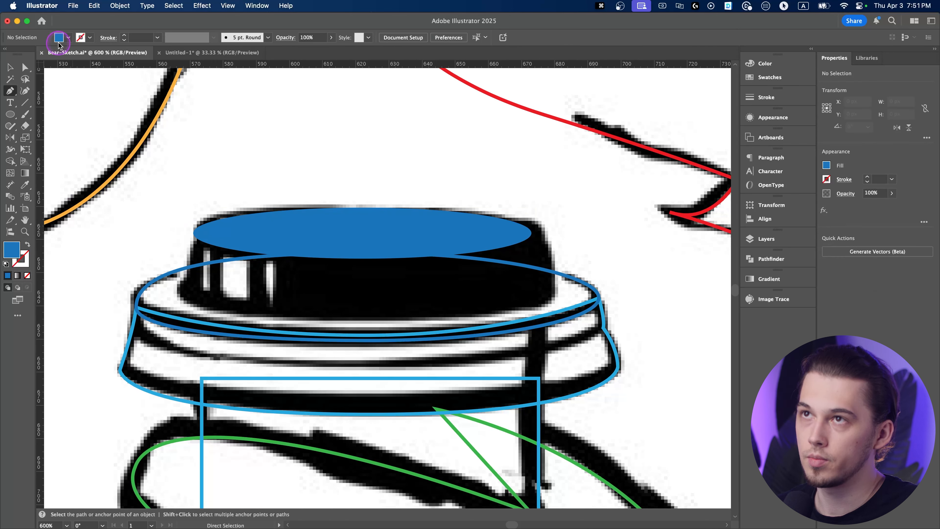
pyautogui.click(68, 37)
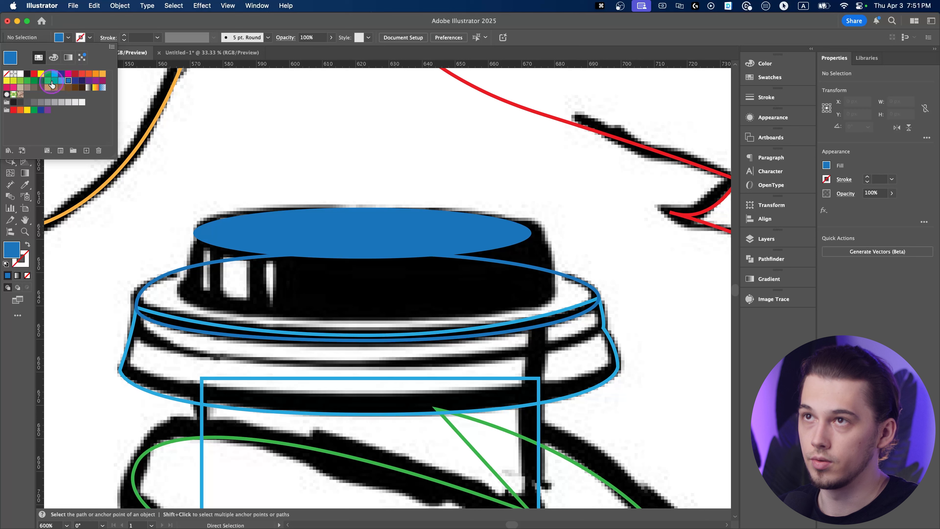
pyautogui.click(61, 85)
pyautogui.press('p')
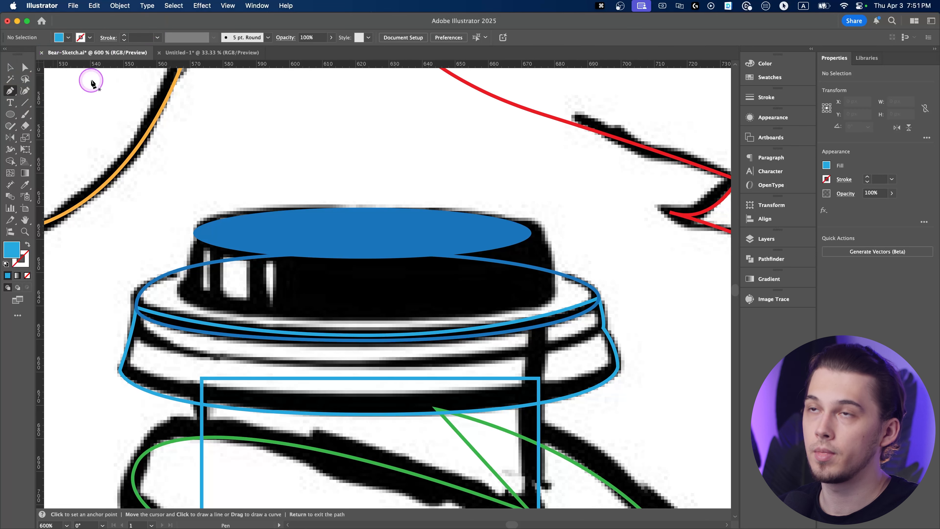
pyautogui.press('super')
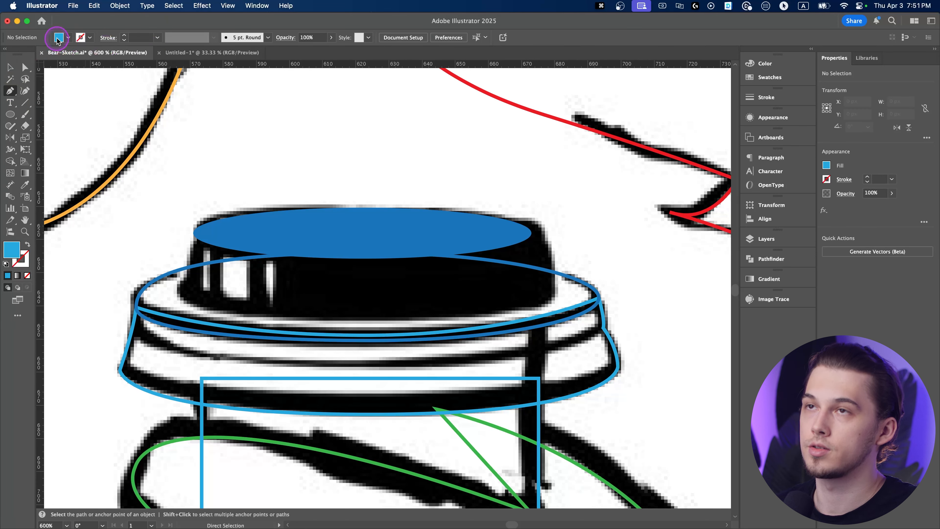
pyautogui.hotkey('shift', 'x')
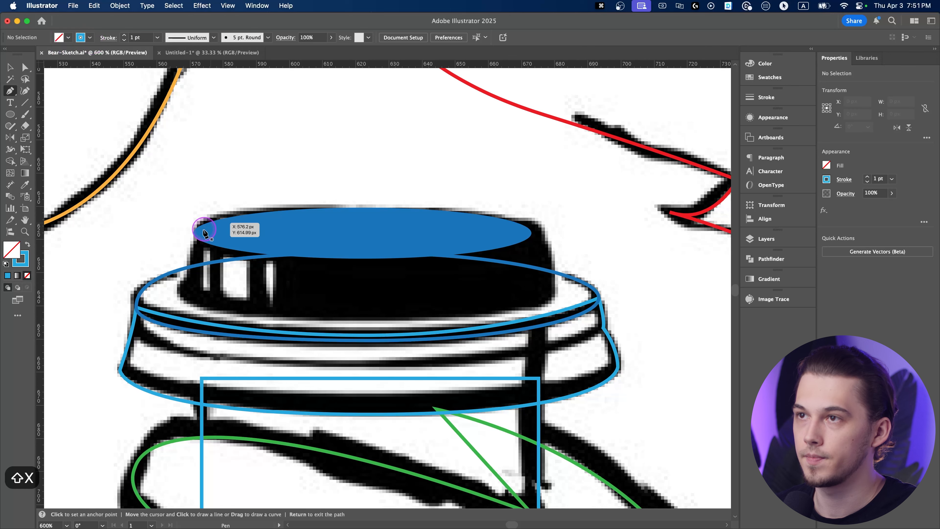
# Trace the raised lid's side with the Pen tool from the ellipse's left end, down and along the curved bottom to the lower-right corner
pyautogui.click(193, 234)
pyautogui.click(179, 288)
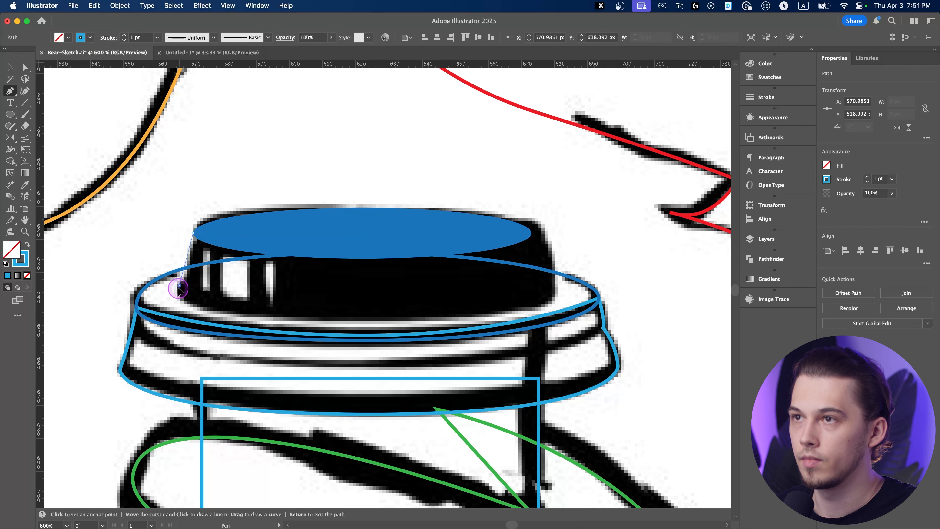
pyautogui.moveTo(170, 303); pyautogui.dragTo(170, 302)
pyautogui.click(178, 286)
pyautogui.moveTo(368, 321); pyautogui.dragTo(582, 321)
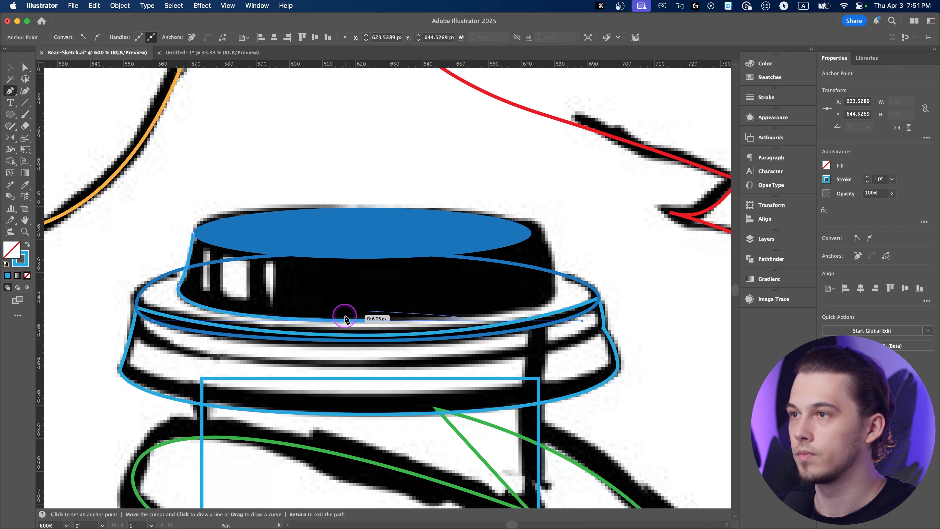
pyautogui.click(553, 291)
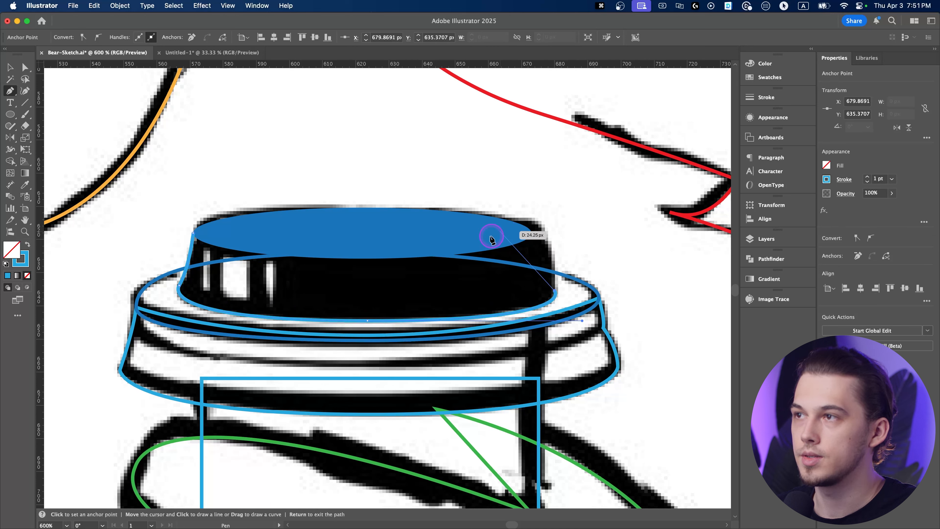
# Widen the filled top ellipse to about 105 px by extending its right edge toward the sketched lid edge
pyautogui.press('a')
pyautogui.click(477, 241)
pyautogui.press('v')
pyautogui.moveTo(531, 234); pyautogui.dragTo(542, 233)
# Continue the lid-side path from its lower-right corner up to the right end of the top ellipse
pyautogui.press('p')
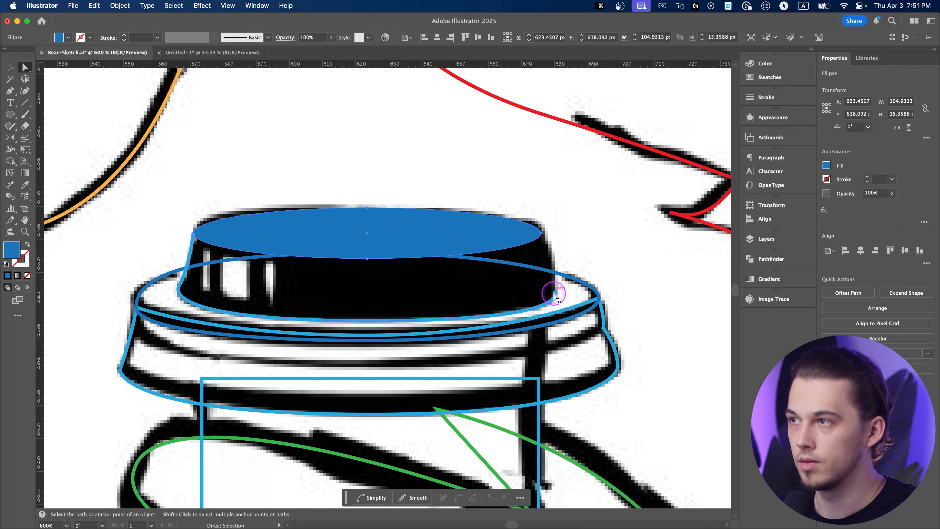
pyautogui.click(553, 292)
pyautogui.click(541, 233)
# Try to smooth the lid-side path's lower-right corner with the Anchor Point tool, and undo the reshaping
pyautogui.scroll(2, 557, 292)
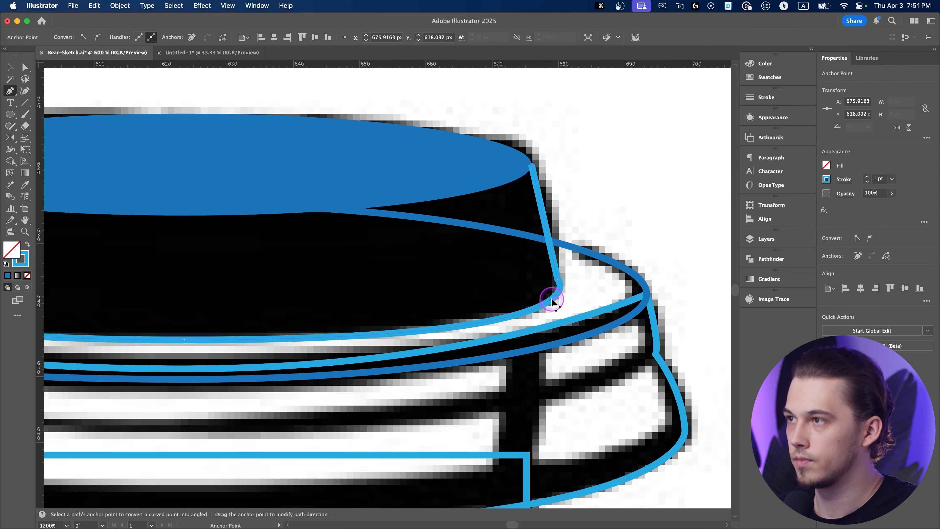
pyautogui.press('a')
pyautogui.click(558, 280)
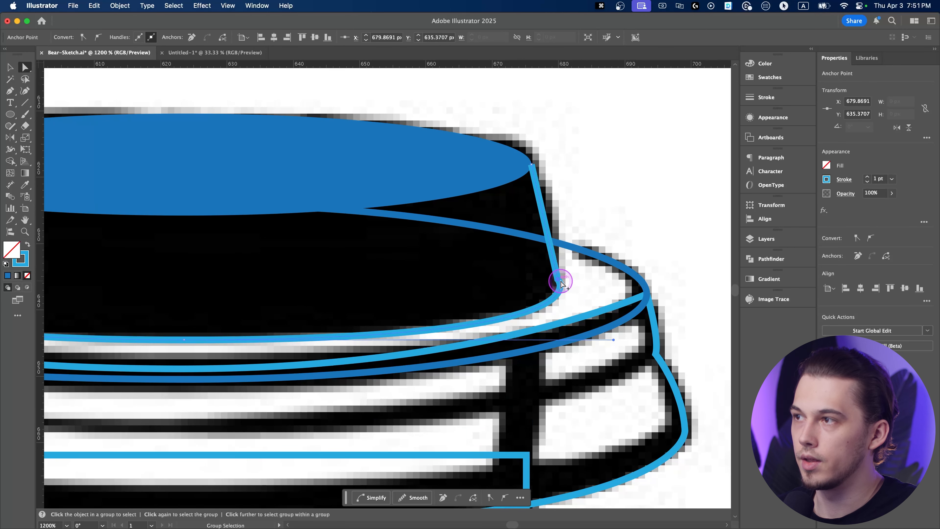
pyautogui.scroll(2, 560, 286)
pyautogui.scroll(-1, 552, 283)
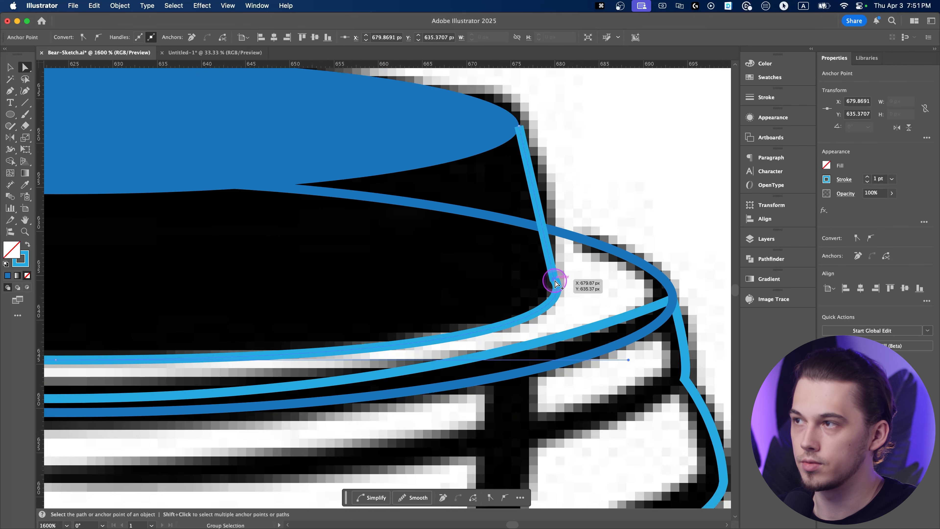
pyautogui.scroll(2, 555, 283)
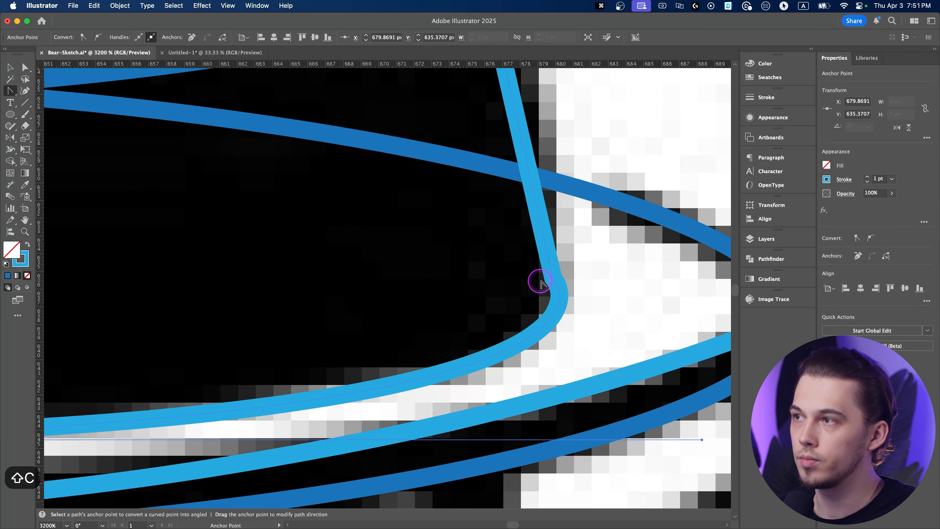
pyautogui.hotkey('shift', 'c')
pyautogui.click(8, 95)
pyautogui.moveTo(12, 93); pyautogui.dragTo(69, 127)
pyautogui.click(555, 276)
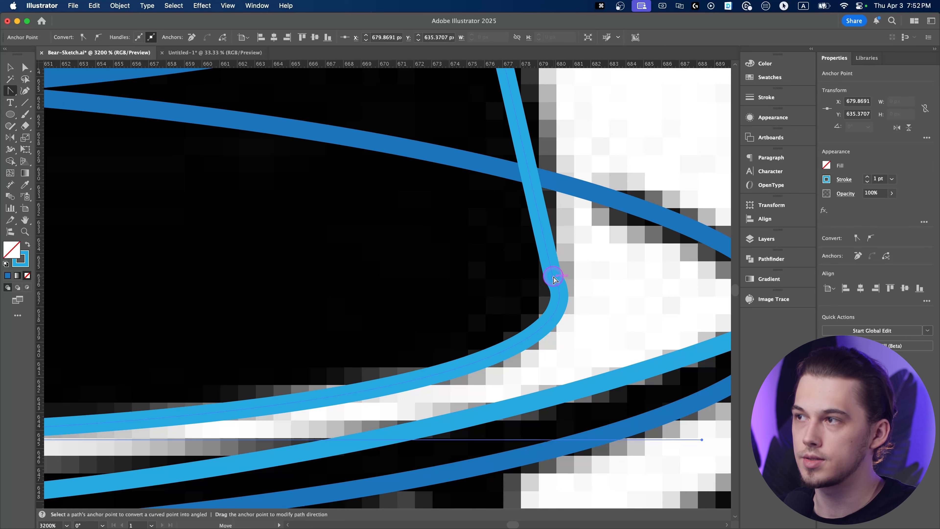
pyautogui.moveTo(553, 280); pyautogui.dragTo(584, 197)
pyautogui.scroll(-2, 575, 245)
pyautogui.moveTo(339, 277); pyautogui.dragTo(508, 234)
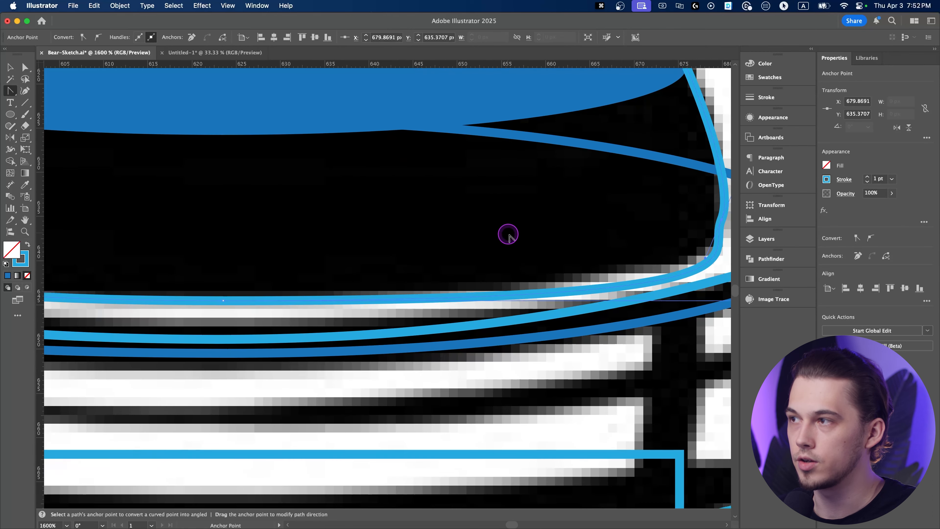
pyautogui.scroll(-1, 528, 249)
pyautogui.press('super+z')
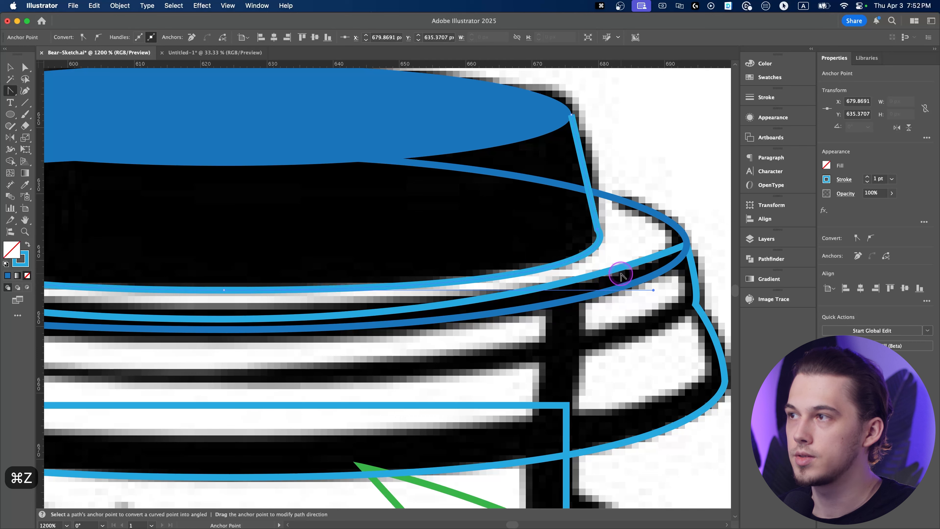
# Shorten the right direction handle of the lid side's bottom curve to refine the lower-right corner, and deselect the path
pyautogui.scroll(2, 596, 232)
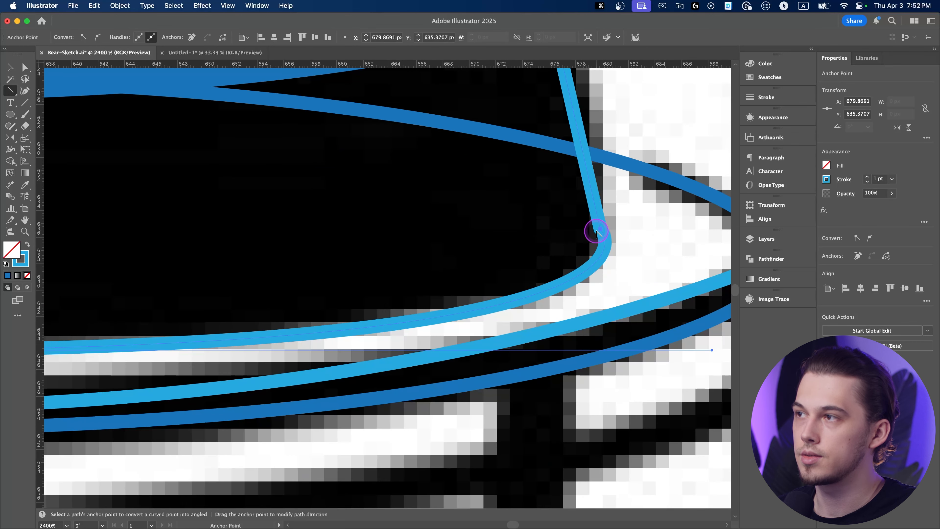
pyautogui.scroll(-2, 549, 294)
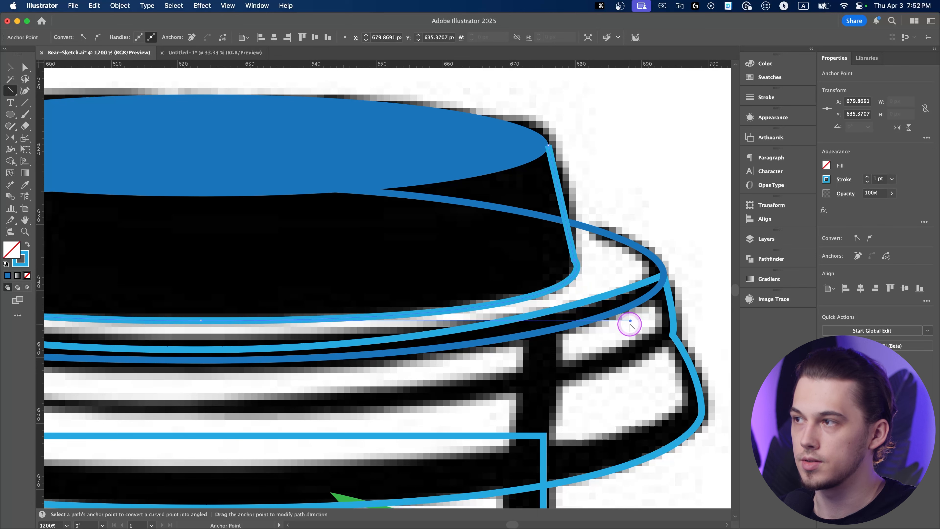
pyautogui.press('a')
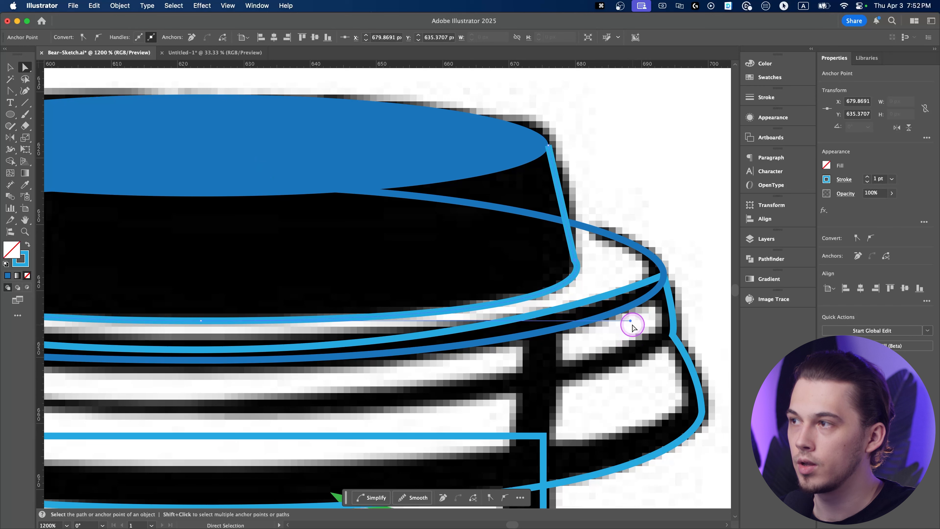
pyautogui.moveTo(630, 320); pyautogui.dragTo(576, 320)
pyautogui.scroll(-2, 545, 328)
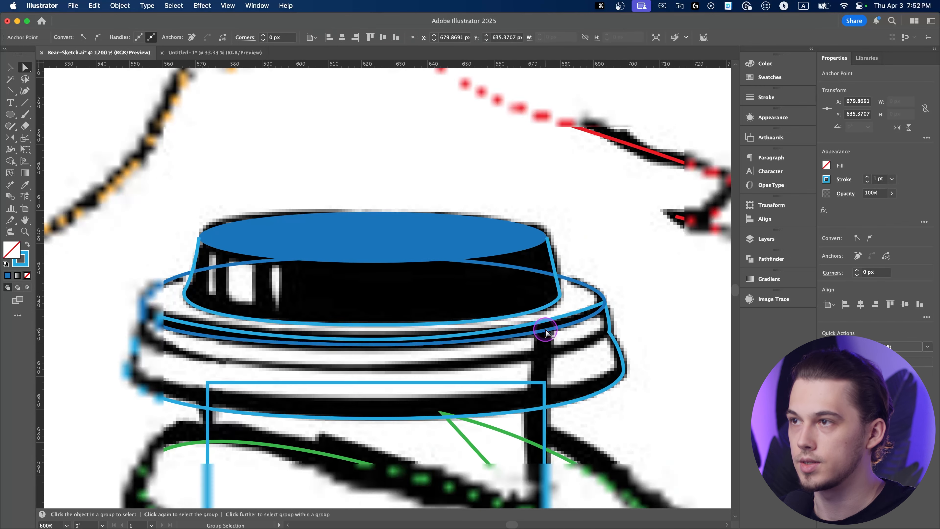
pyautogui.click(581, 212)
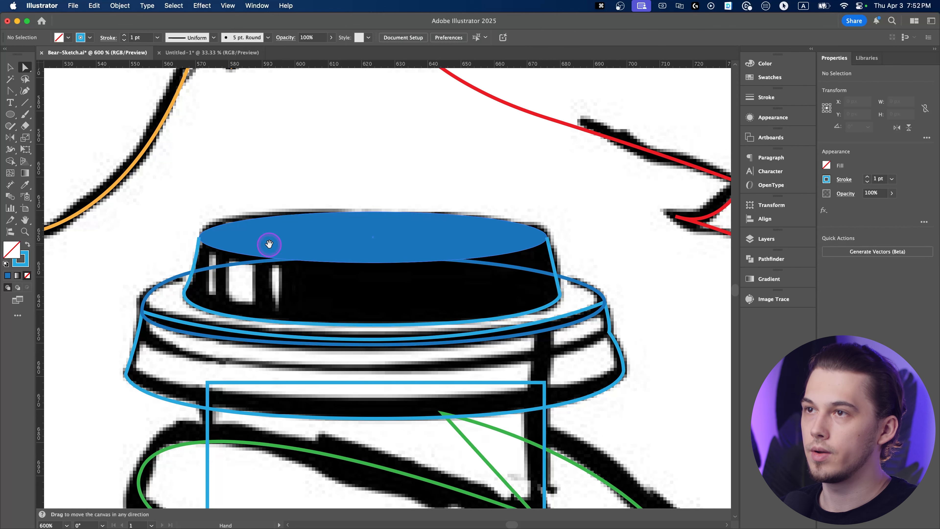
pyautogui.press('v')
pyautogui.click(192, 255)
pyautogui.press('a')
pyautogui.moveTo(195, 257); pyautogui.dragTo(199, 225)
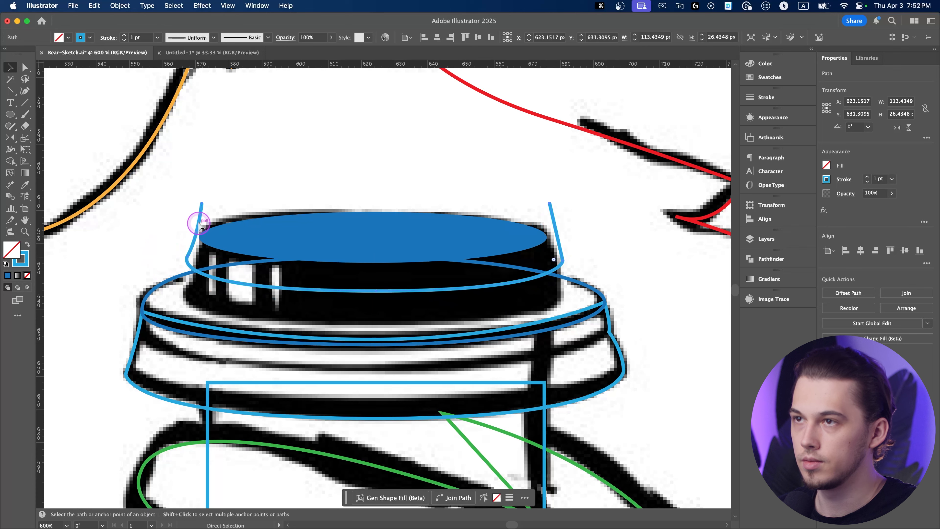
pyautogui.press('super+z')
# Close the lid-side path with a straight segment between the left and right ends of the top ellipse
pyautogui.press('p')
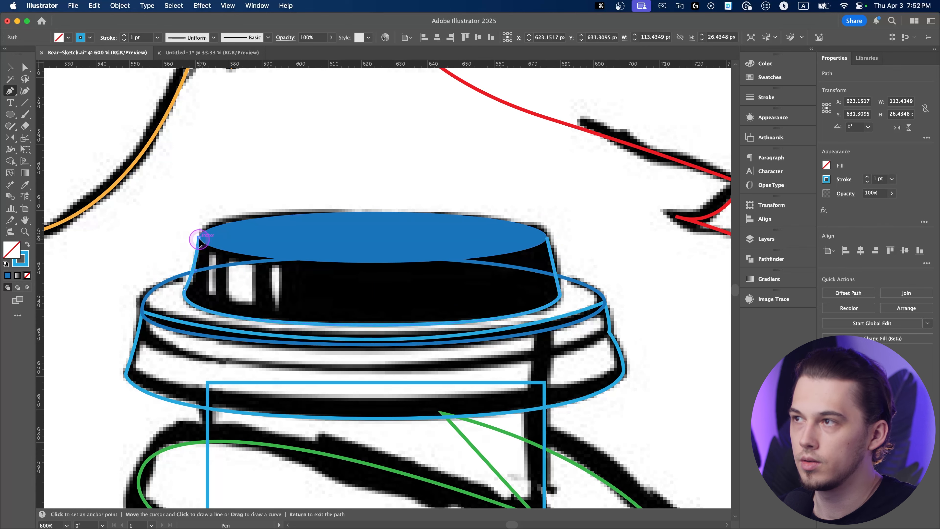
pyautogui.click(199, 238)
pyautogui.click(549, 237)
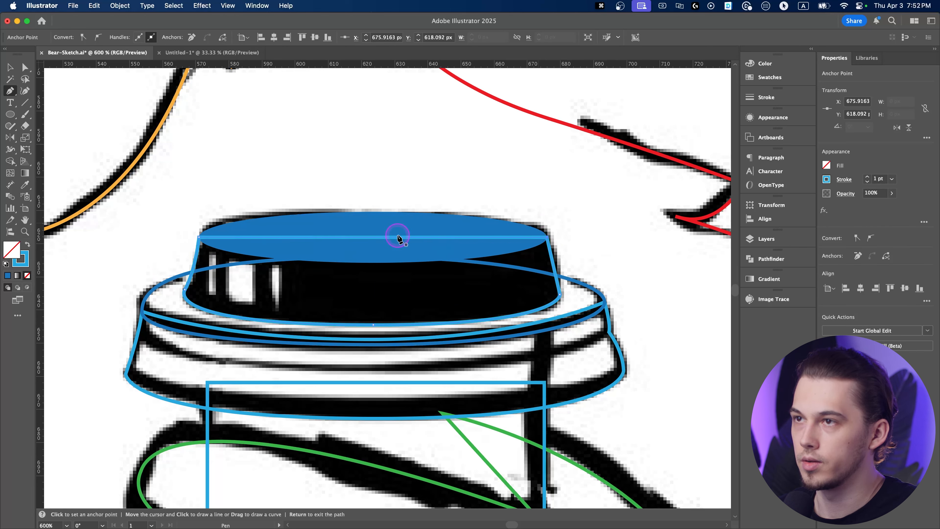
# Bring the filled top ellipse to the front, above the closed lid-side path
pyautogui.press('v')
pyautogui.click(333, 215)
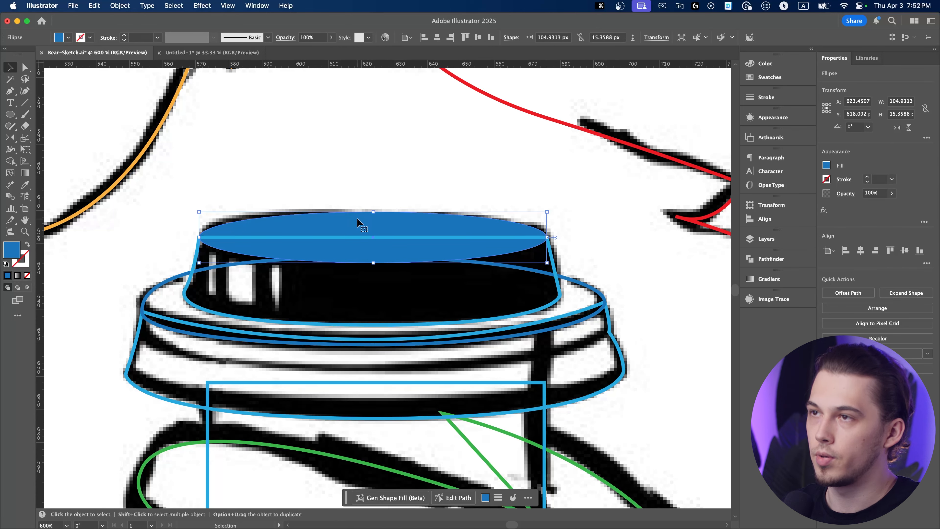
pyautogui.press('super+z')
pyautogui.press('shift+super+bracketright')
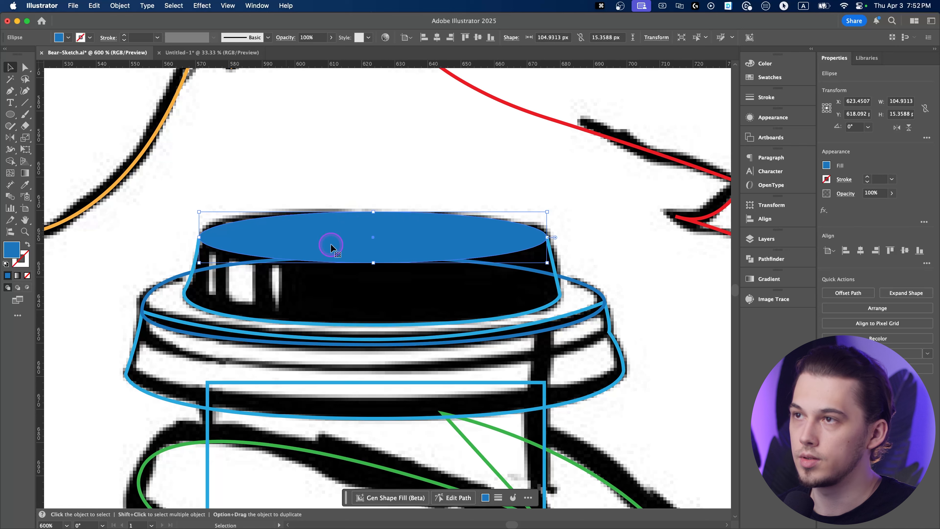
# Undo the stacking change on the lid's filled top ellipse and bring the ellipse to the front again
pyautogui.press('super+z')
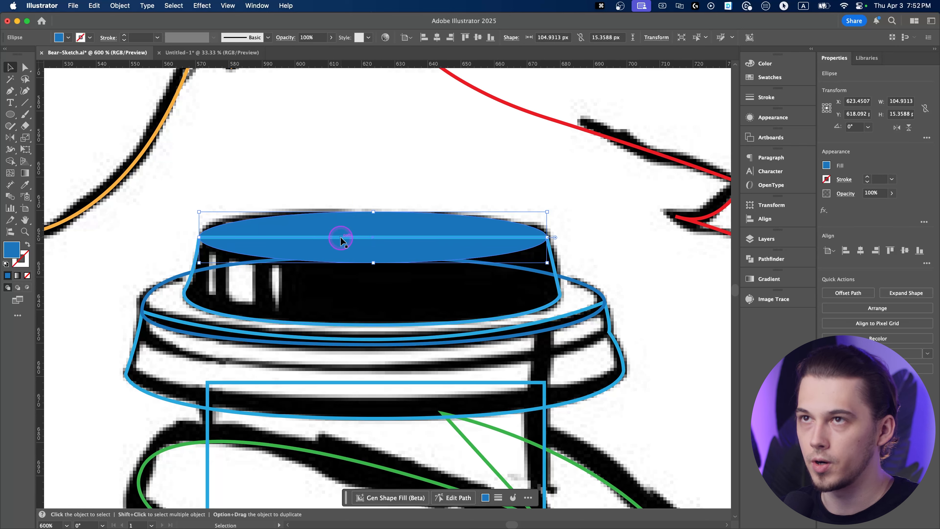
pyautogui.press('a')
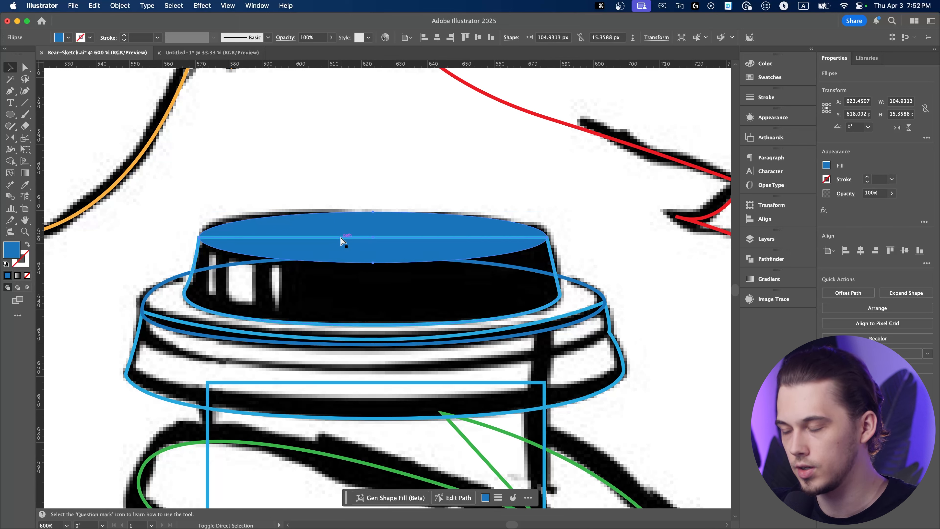
pyautogui.press('shift+super+bracketright')
pyautogui.press('v')
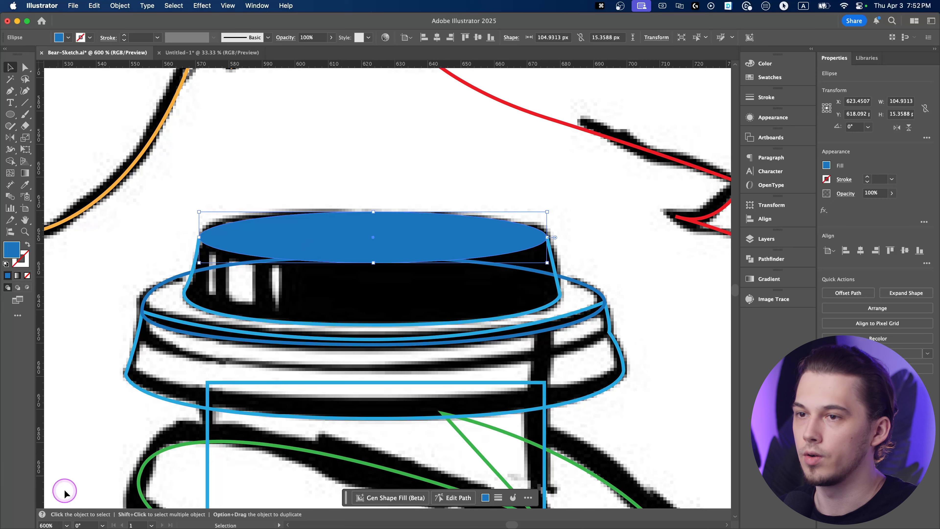
# Deselect the lid ellipse and set up the Pen tool with no fill and a magenta stroke
pyautogui.scroll(-4, 303, 359)
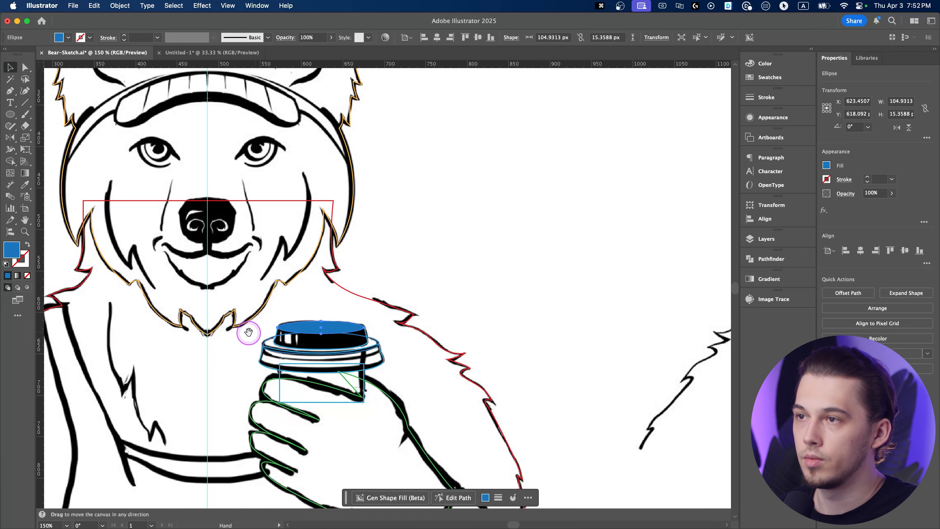
pyautogui.moveTo(242, 326); pyautogui.dragTo(358, 276)
pyautogui.click(650, 204)
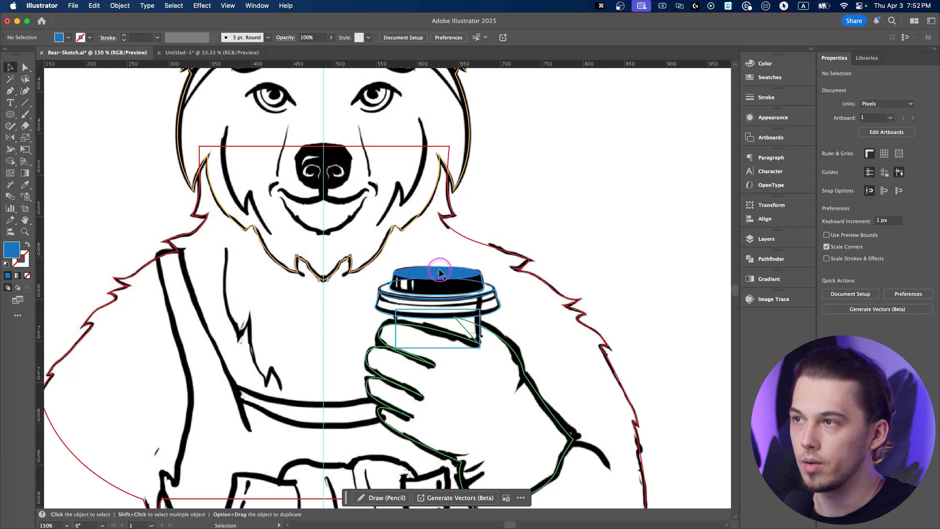
pyautogui.scroll(-3, 409, 428)
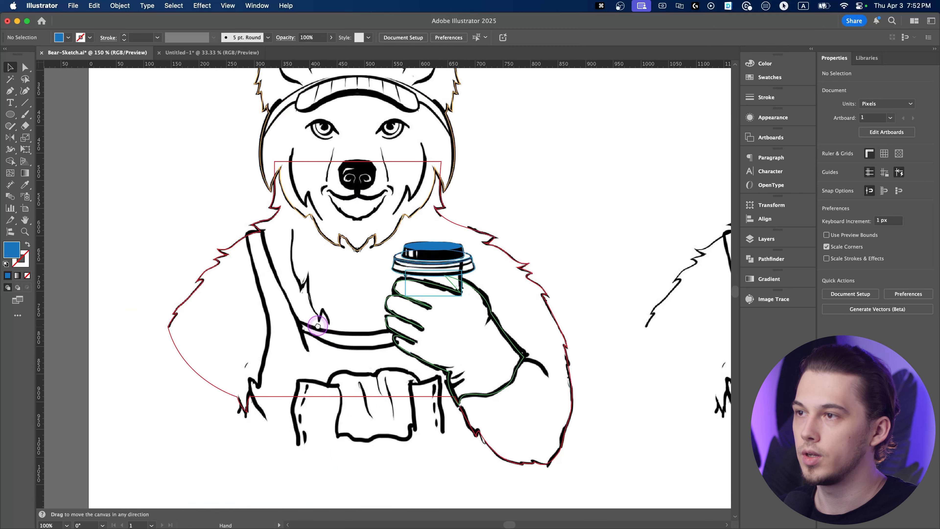
pyautogui.scroll(3, 229, 279)
pyautogui.press('p')
pyautogui.hotkey('shift', 'x')
pyautogui.click(81, 37)
pyautogui.click(69, 75)
pyautogui.press('p')
# Trace the outer edge of the apron's left strap down to the fur tip at the bear's side
pyautogui.click(256, 195)
pyautogui.moveTo(282, 318)
pyautogui.mouseDown()
pyautogui.moveTo(291, 345)
pyautogui.moveTo(269, 372)
pyautogui.mouseUp()
pyautogui.scroll(-4, 281, 347)
pyautogui.click(279, 345)
pyautogui.scroll(2, 267, 343)
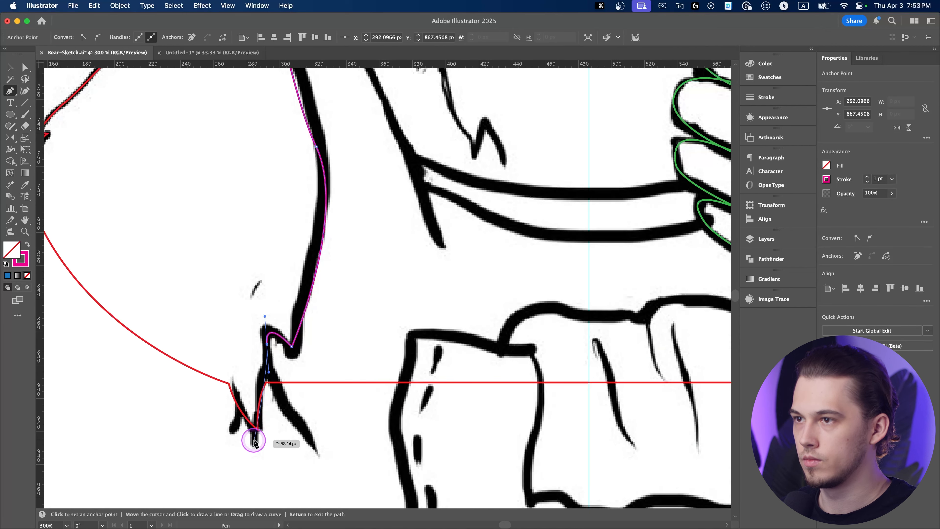
pyautogui.moveTo(253, 441); pyautogui.dragTo(254, 482)
# Extend the apron path with straight segments down, across below the pocket and up to the right forearm, undoing the last misplaced point
pyautogui.scroll(-3, 255, 426)
pyautogui.keyDown('shift'); pyautogui.click(265, 383); pyautogui.keyUp('shift')
pyautogui.keyDown('shift'); pyautogui.click(489, 389); pyautogui.keyUp('shift')
pyautogui.scroll(4, 488, 353)
pyautogui.keyDown('shift'); pyautogui.click(493, 325); pyautogui.keyUp('shift')
pyautogui.keyDown('shift'); pyautogui.click(493, 194); pyautogui.keyUp('shift')
pyautogui.press('super+z')
# Trace the apron's right side along the forearm fur and up to a point hidden behind the hand
pyautogui.scroll(2, 480, 281)
pyautogui.click(465, 266)
pyautogui.moveTo(450, 303); pyautogui.dragTo(457, 329)
pyautogui.scroll(-2, 456, 328)
pyautogui.click(452, 313)
pyautogui.scroll(-3, 453, 311)
pyautogui.moveTo(441, 254); pyautogui.dragTo(432, 202)
pyautogui.click(401, 158)
# Trace the apron's neckline and inner strap edge back to the shoulder, close the path and deselect it
pyautogui.moveTo(256, 180); pyautogui.dragTo(296, 237)
pyautogui.click(246, 210)
pyautogui.moveTo(245, 210); pyautogui.dragTo(354, 407)
pyautogui.moveTo(284, 230); pyautogui.dragTo(293, 260)
pyautogui.press('v')
pyautogui.press('super+shift+a')
# Round the upper-left corner of the apron strap to about 5.46 px and deselect the path
pyautogui.scroll(6, 246, 230)
pyautogui.press('a')
pyautogui.click(267, 231)
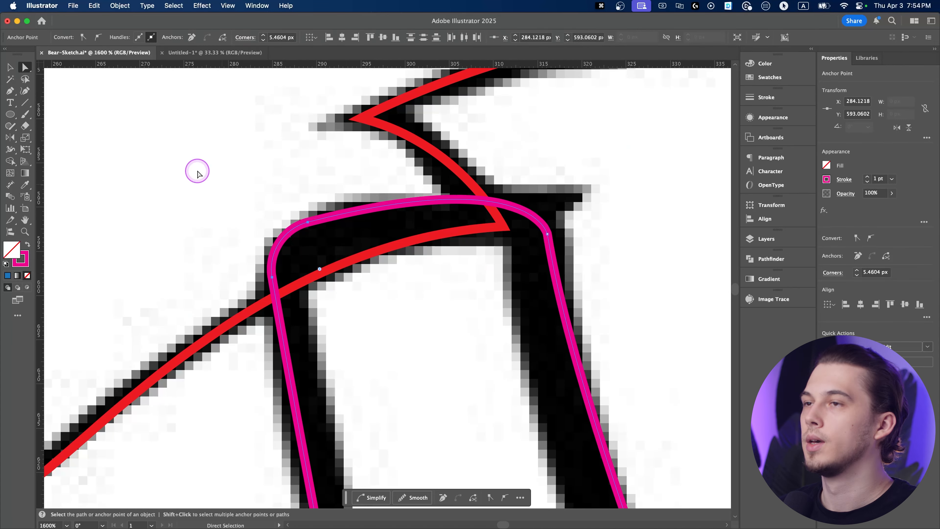
pyautogui.click(196, 168)
# Trace the left edge of the apron's front pocket from below the apron up to its upper-left corner
pyautogui.scroll(-7, 326, 301)
pyautogui.press('v')
pyautogui.moveTo(399, 477); pyautogui.dragTo(335, 273)
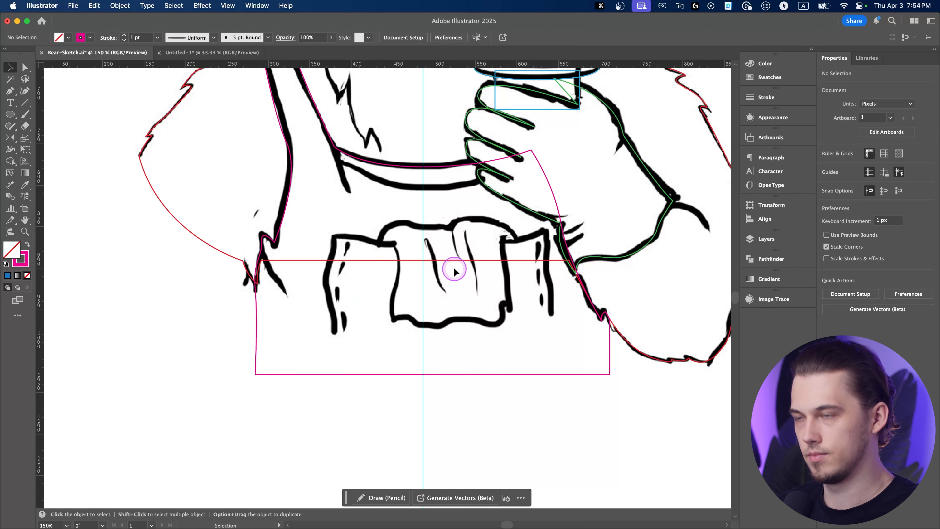
pyautogui.press('p')
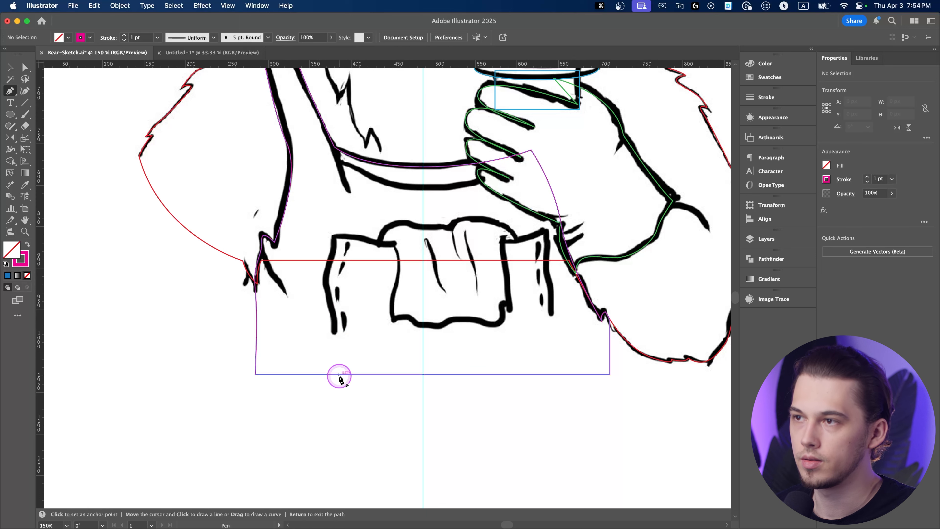
pyautogui.click(336, 392)
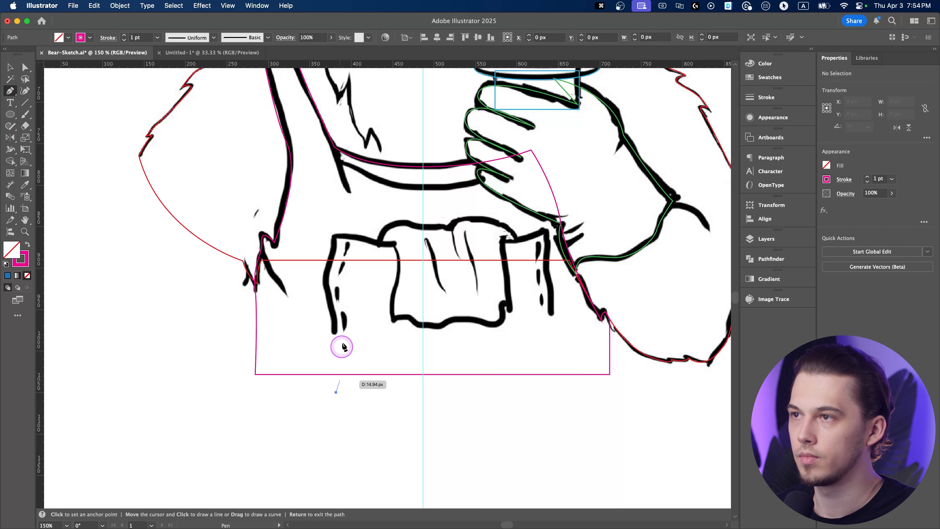
pyautogui.moveTo(328, 290); pyautogui.dragTo(321, 274)
pyautogui.moveTo(332, 238); pyautogui.dragTo(332, 227)
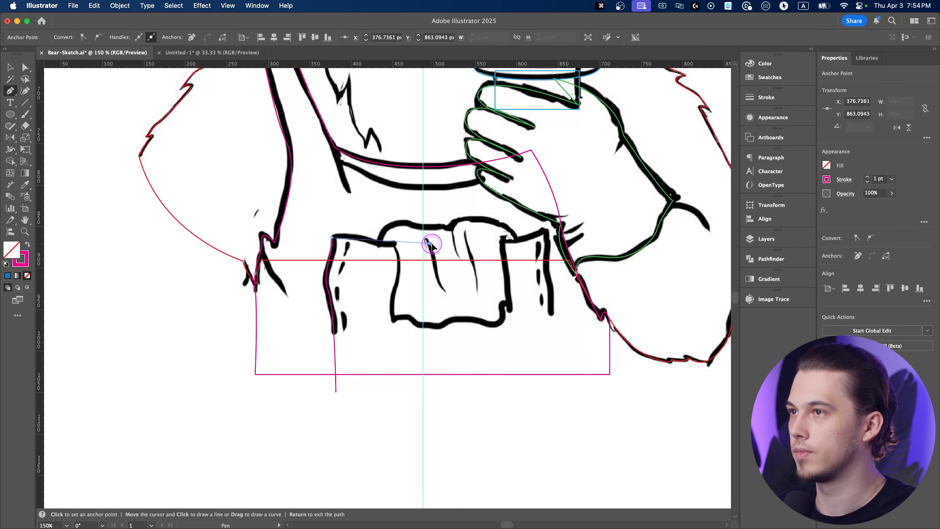
# Trace the pocket's top and right edges, close the path with a straight bottom segment and deselect it
pyautogui.moveTo(546, 231); pyautogui.dragTo(544, 276)
pyautogui.moveTo(546, 403); pyautogui.dragTo(531, 455)
pyautogui.click(545, 403)
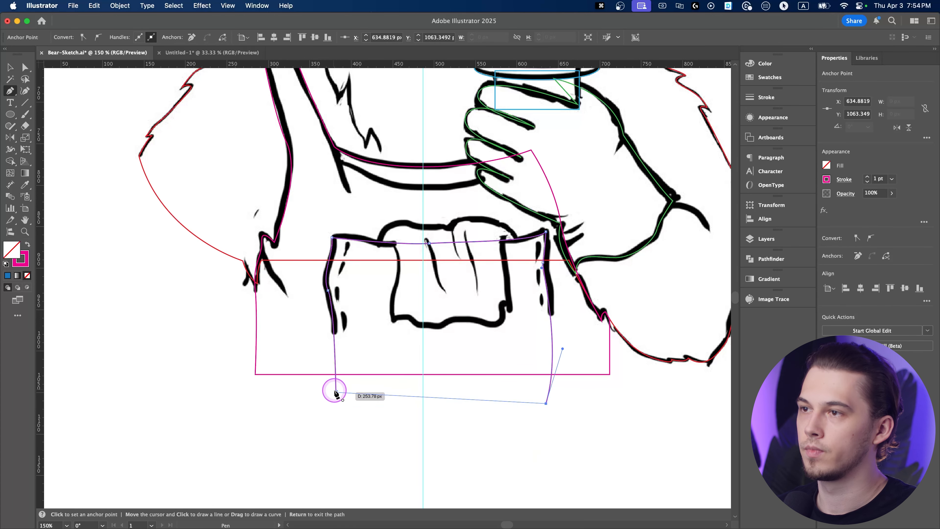
pyautogui.click(335, 391)
pyautogui.moveTo(396, 342); pyautogui.dragTo(348, 335)
pyautogui.press('v')
pyautogui.click(310, 296)
pyautogui.moveTo(310, 291); pyautogui.dragTo(289, 317)
pyautogui.moveTo(289, 317); pyautogui.dragTo(269, 319)
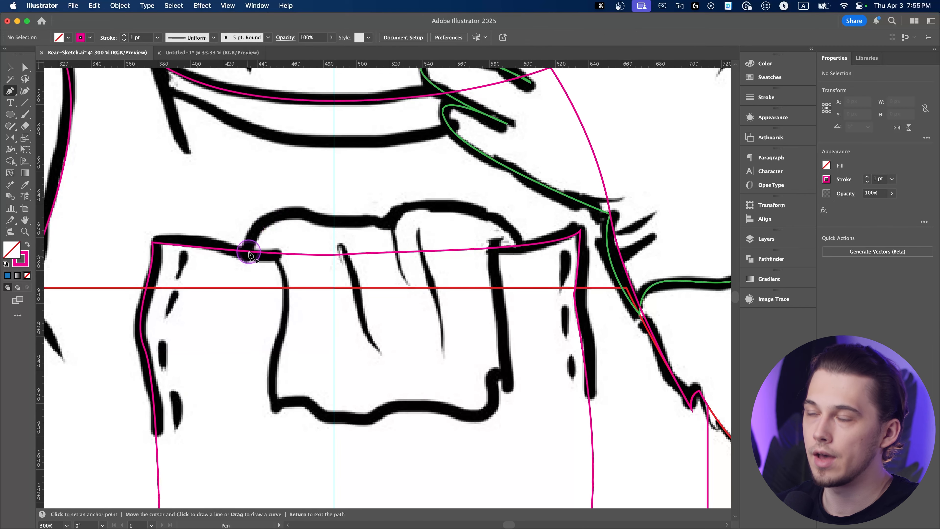
# With a light blue stroke, trace the top folds of the cloth hanging from the apron pocket
pyautogui.click(90, 37)
pyautogui.click(59, 77)
pyautogui.click(245, 260)
pyautogui.moveTo(288, 215); pyautogui.dragTo(334, 219)
pyautogui.moveTo(389, 221); pyautogui.dragTo(407, 210)
pyautogui.moveTo(470, 211); pyautogui.dragTo(504, 225)
pyautogui.click(522, 245)
# Trace the cloth's right side, wavy bottom and left side, and close the path at its starting point
pyautogui.moveTo(493, 266); pyautogui.dragTo(496, 286)
pyautogui.click(508, 386)
pyautogui.moveTo(488, 386); pyautogui.dragTo(490, 413)
pyautogui.moveTo(410, 407); pyautogui.dragTo(370, 391)
pyautogui.moveTo(330, 419); pyautogui.dragTo(264, 393)
pyautogui.moveTo(288, 304); pyautogui.dragTo(284, 286)
pyautogui.click(275, 254)
pyautogui.click(244, 260)
# Nudge the cloth path's anchor point at the upper-left corner onto the sketch line and deselect the path
pyautogui.press('a')
pyautogui.moveTo(275, 254)
pyautogui.mouseDown()
pyautogui.moveTo(245, 251)
pyautogui.moveTo(281, 255)
pyautogui.mouseUp()
pyautogui.press('v')
pyautogui.scroll(-3, 459, 295)
pyautogui.click(606, 418)
# Set the stroke colour to green, with no fill, for tracing the headband
pyautogui.scroll(5, 360, 235)
pyautogui.hscroll(2, 361, 235)
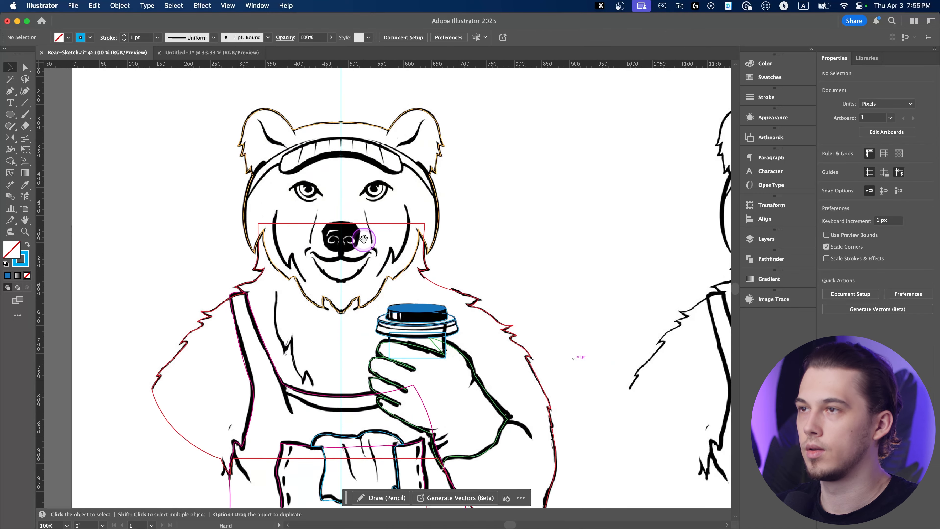
pyautogui.scroll(-4, 355, 218)
pyautogui.scroll(1, 326, 218)
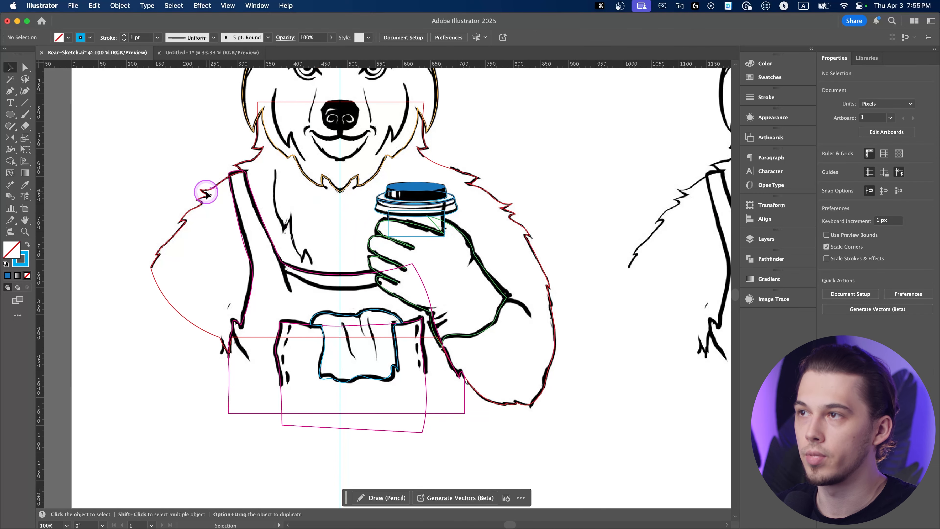
pyautogui.scroll(8, 208, 223)
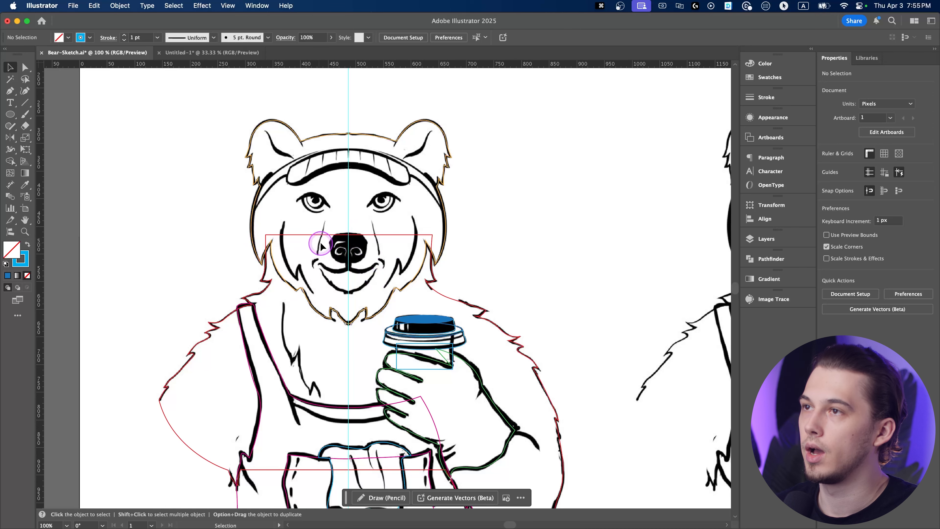
pyautogui.scroll(3, 320, 245)
pyautogui.scroll(3, 328, 231)
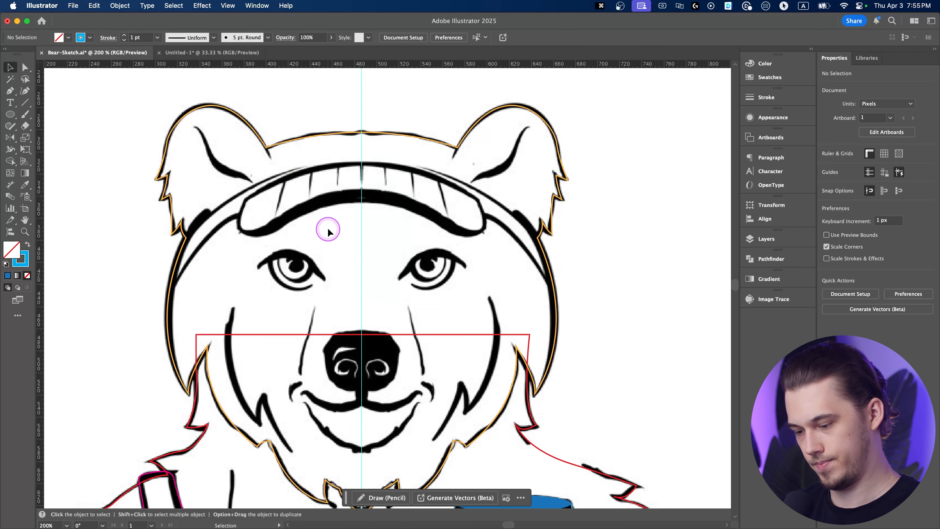
pyautogui.press('a')
pyautogui.click(90, 37)
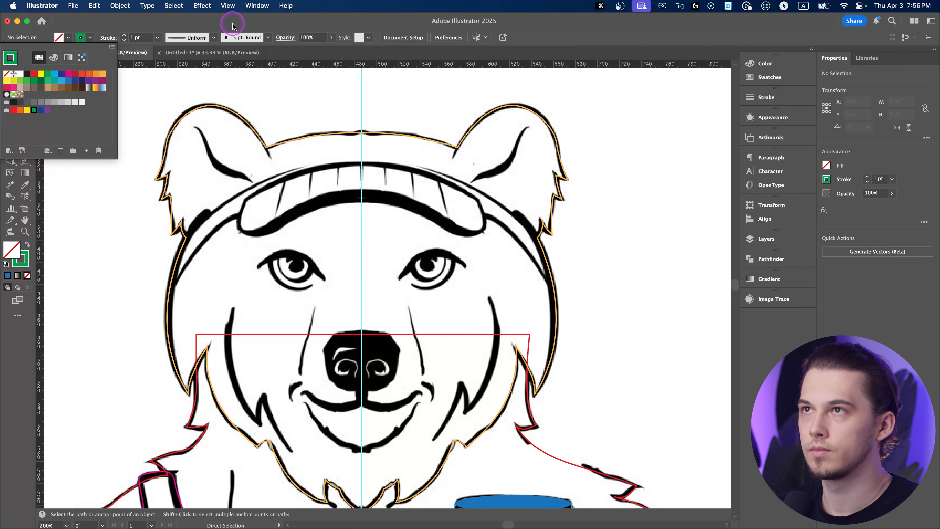
pyautogui.click(232, 24)
# Trace the headband's upper edge as an arc from the left ear through the centre guide to the right ear
pyautogui.press('p')
pyautogui.scroll(2, 206, 238)
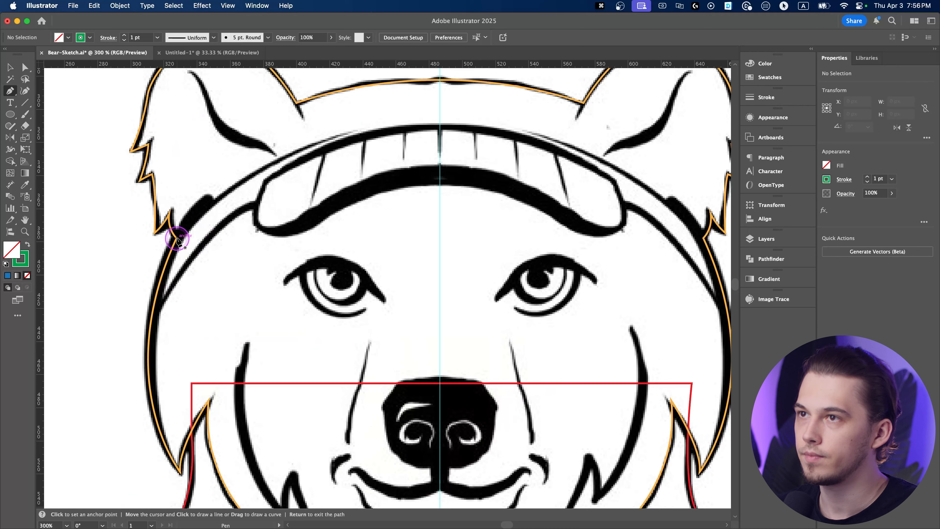
pyautogui.click(176, 237)
pyautogui.moveTo(179, 239); pyautogui.dragTo(130, 273)
pyautogui.moveTo(394, 155); pyautogui.dragTo(573, 156)
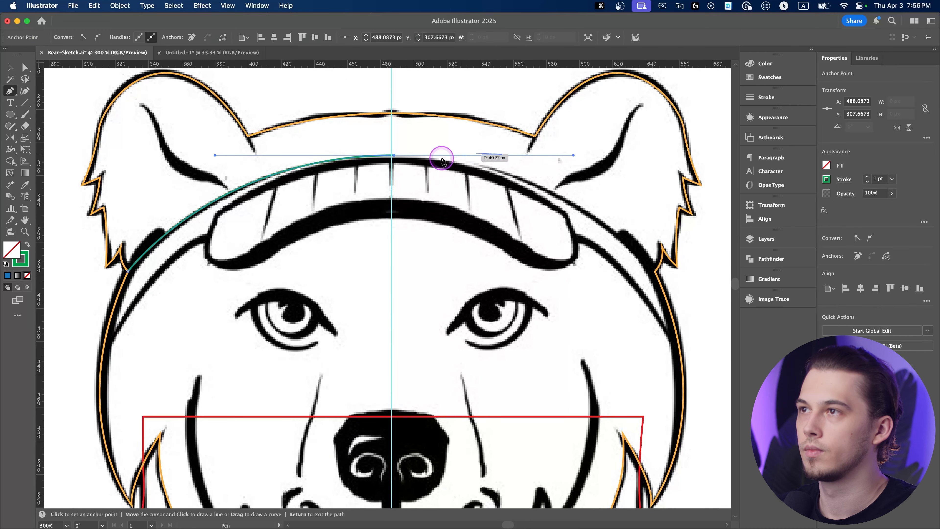
pyautogui.click(655, 271)
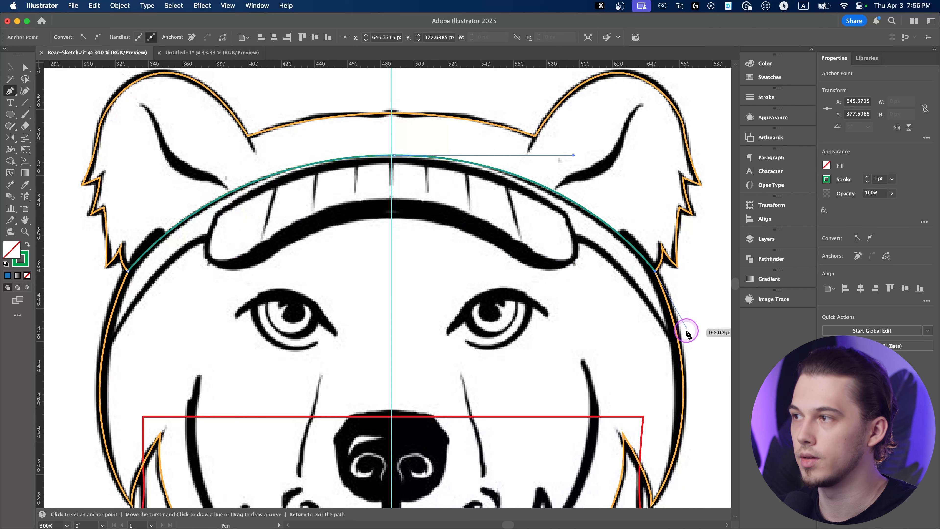
# Trace the headband's right end and lower arc back to the left side, close the path and deselect it
pyautogui.moveTo(680, 348)
pyautogui.mouseDown()
pyautogui.moveTo(681, 361)
pyautogui.moveTo(678, 342)
pyautogui.mouseUp()
pyautogui.moveTo(391, 192); pyautogui.dragTo(154, 192)
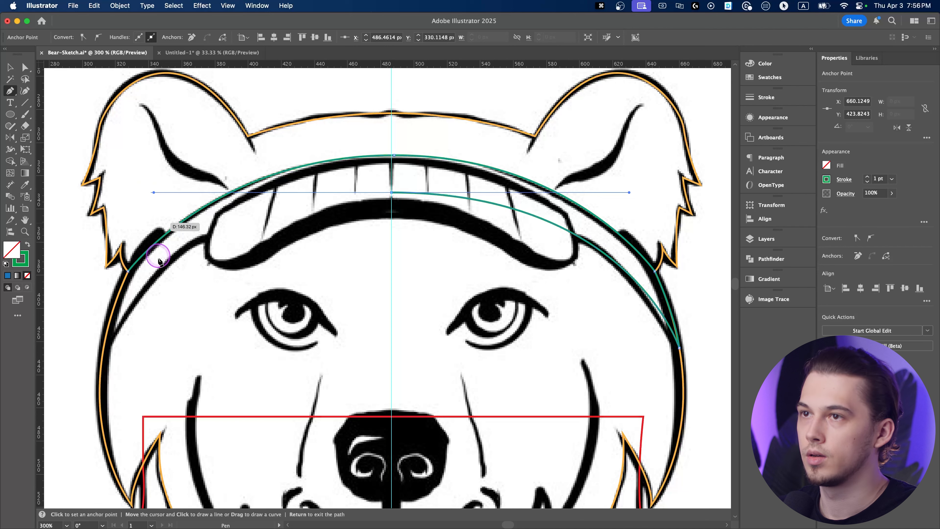
pyautogui.click(103, 350)
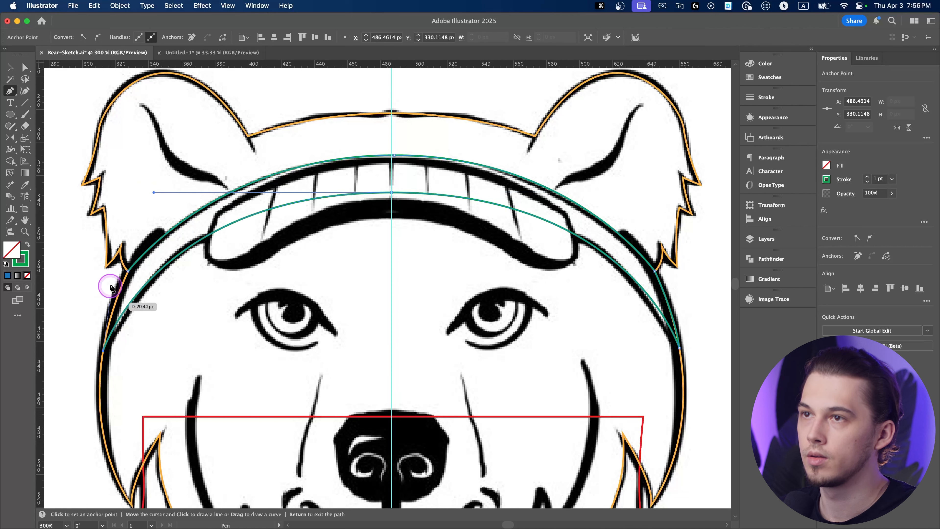
pyautogui.click(128, 272)
pyautogui.hotkey('shift', 'c')
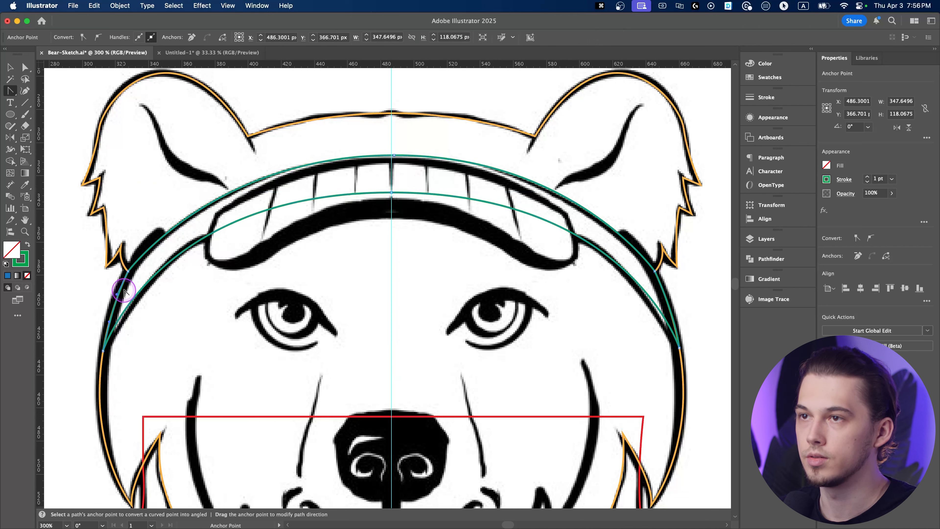
pyautogui.press('v')
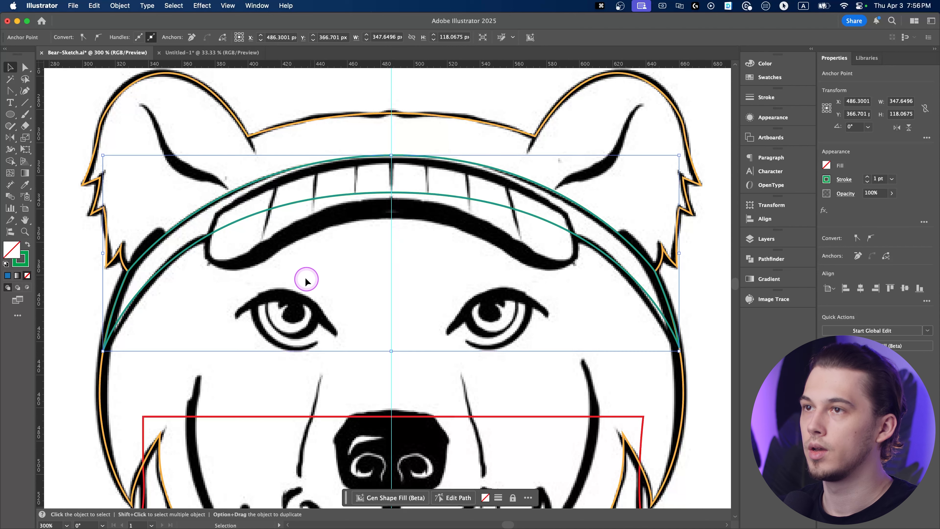
pyautogui.click(302, 274)
# With a slightly different green stroke, trace the left end and lower curve of the headband's ribbed front panel
pyautogui.press('a')
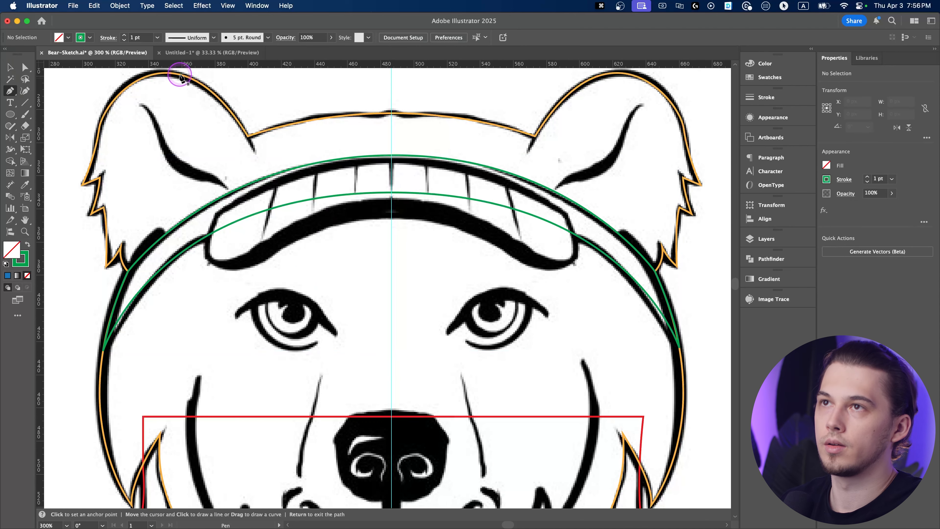
pyautogui.click(80, 37)
pyautogui.click(47, 81)
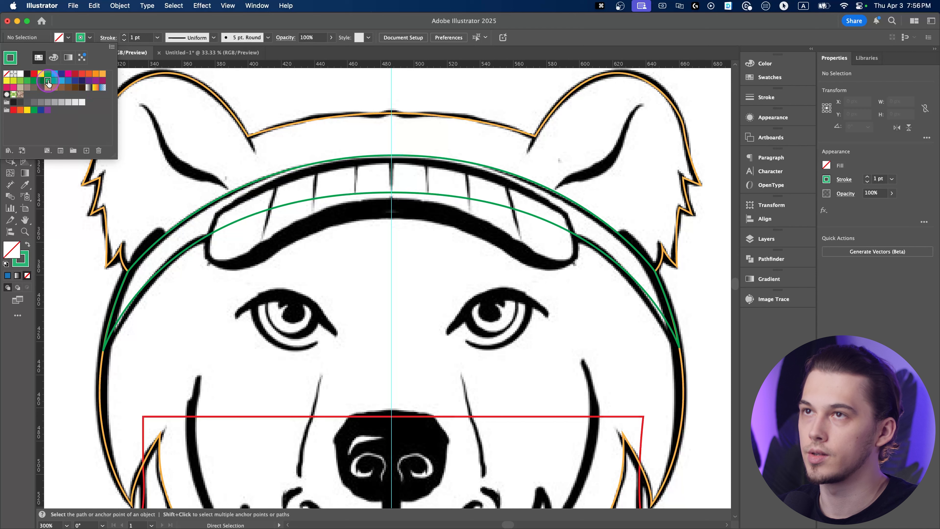
pyautogui.press('p')
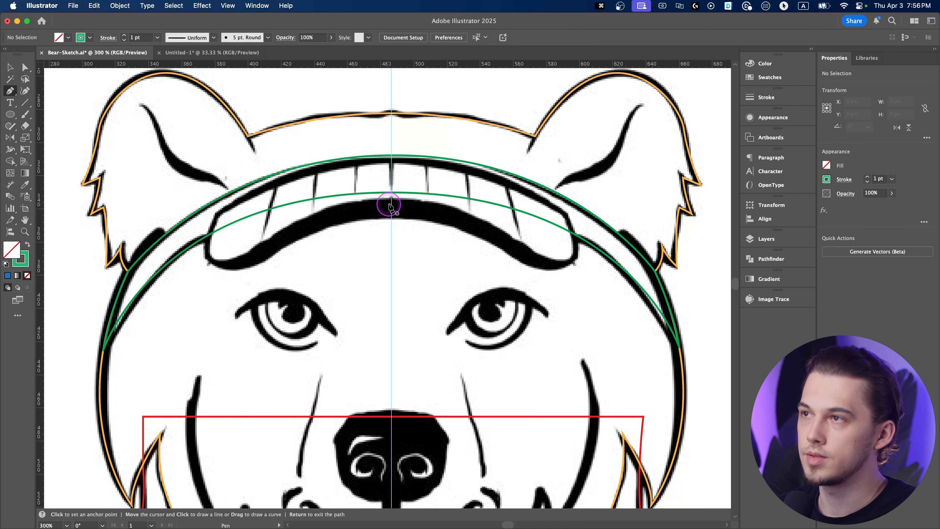
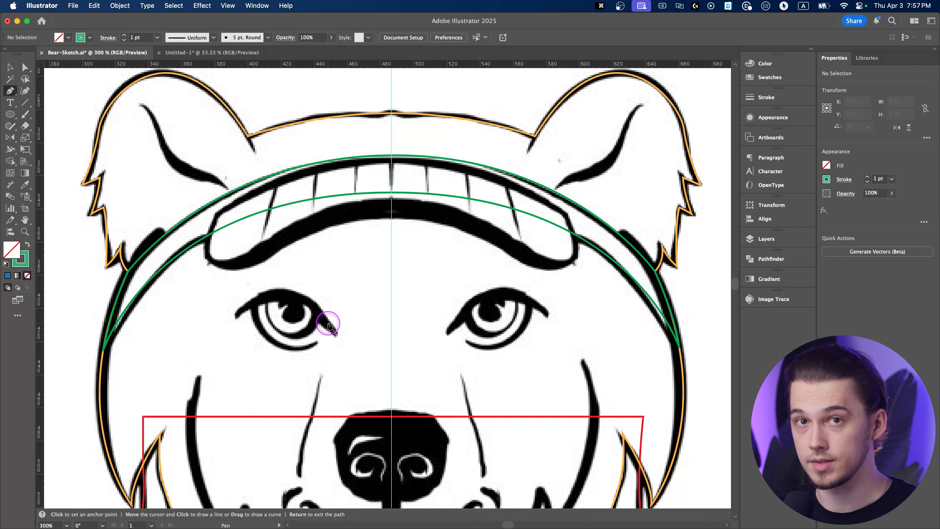
pyautogui.click(217, 212)
pyautogui.moveTo(212, 258); pyautogui.dragTo(224, 260)
pyautogui.moveTo(391, 198); pyautogui.dragTo(469, 197)
# Trace the ribbed panel's right end and upper curve, close the path and deselect it
pyautogui.moveTo(223, 261); pyautogui.dragTo(249, 267)
pyautogui.moveTo(564, 258); pyautogui.dragTo(591, 258)
pyautogui.click(563, 213)
pyautogui.moveTo(391, 156); pyautogui.dragTo(277, 156)
pyautogui.click(218, 212)
pyautogui.press('v')
pyautogui.click(361, 267)
# Try to move all the selected artwork left off the artboard, and undo the move
pyautogui.press('super+0')
pyautogui.press('super+a')
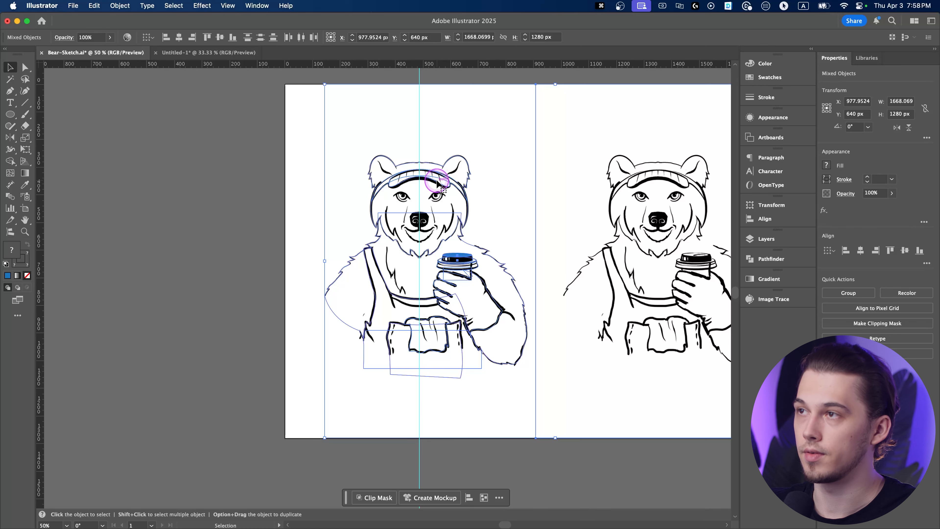
pyautogui.moveTo(434, 182); pyautogui.dragTo(123, 188)
pyautogui.moveTo(174, 226); pyautogui.dragTo(321, 217)
pyautogui.press('super+z')
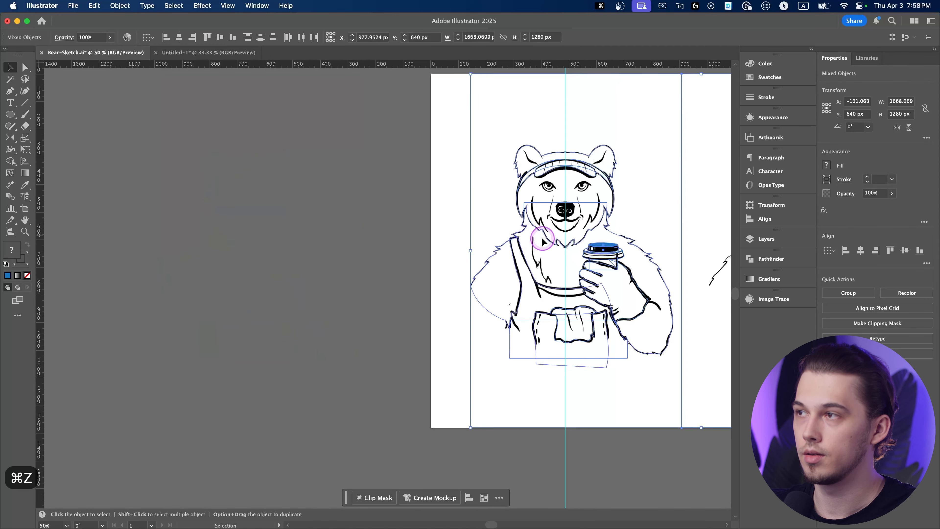
# Move the artwork farther left of the artboard and examine the coloured outlines on the empty canvas
pyautogui.scroll(-2, 593, 244)
pyautogui.moveTo(601, 236); pyautogui.dragTo(371, 236)
pyautogui.scroll(3, 371, 236)
pyautogui.click(463, 273)
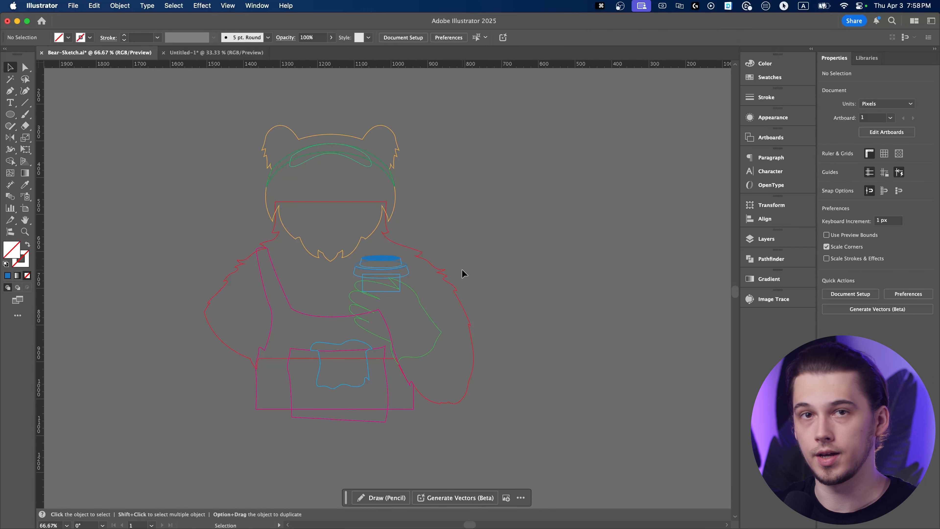
pyautogui.click(333, 209)
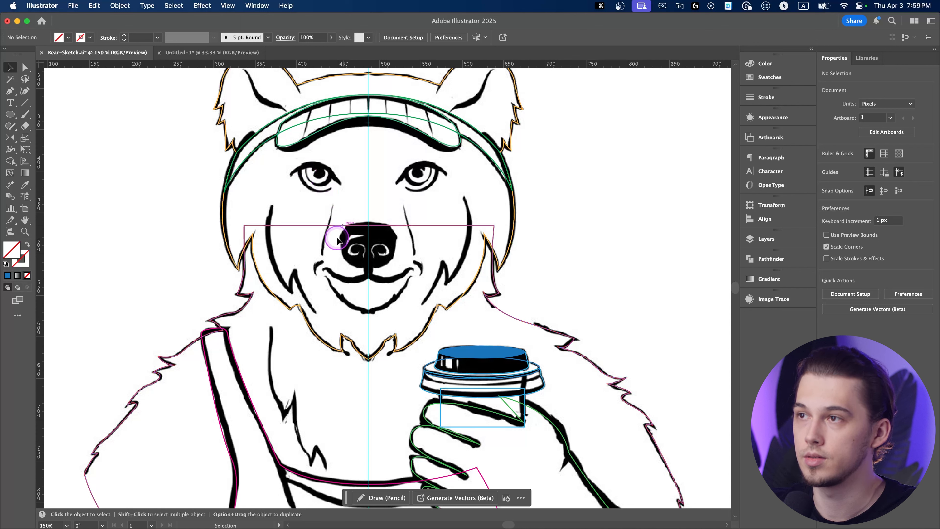
# Select the traced outlines with the second sketch and move them left off the artboard, to X about -999.7 px
pyautogui.scroll(-2, 335, 276)
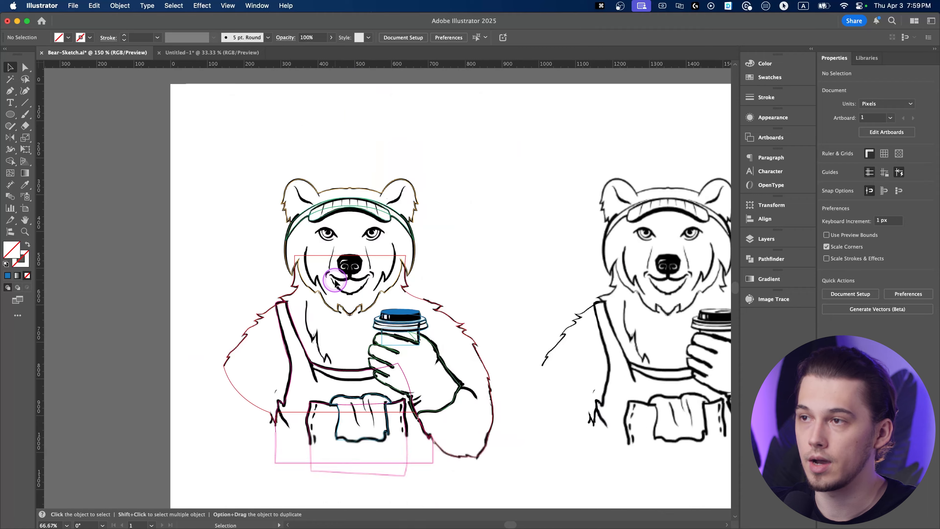
pyautogui.moveTo(366, 311); pyautogui.dragTo(350, 255)
pyautogui.scroll(1, 331, 289)
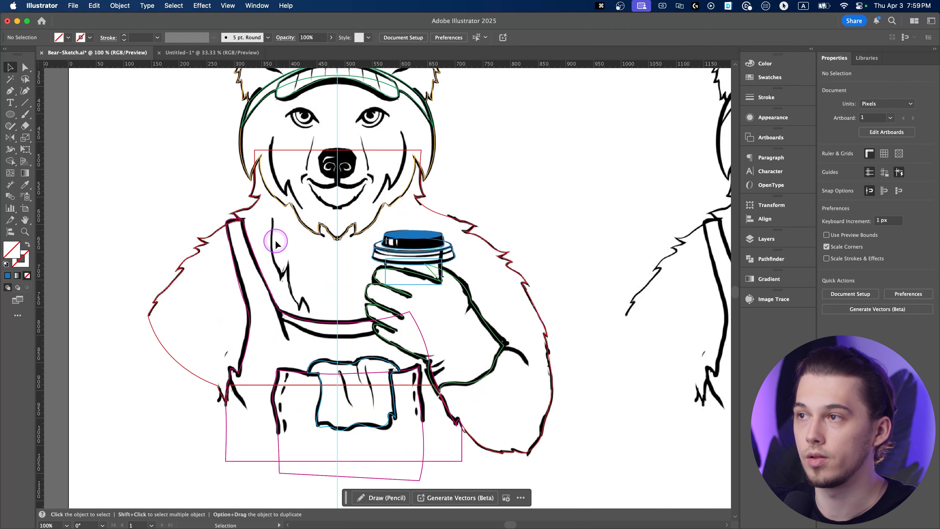
pyautogui.scroll(1, 318, 249)
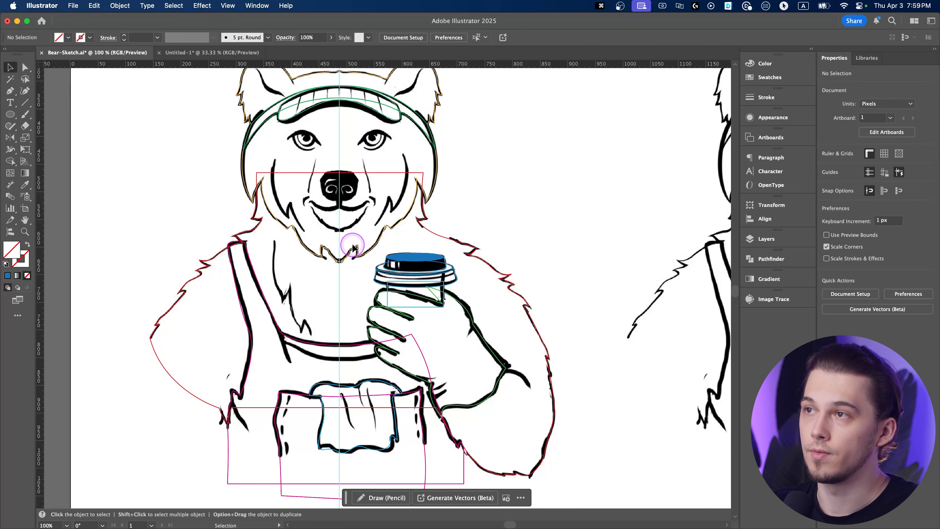
pyautogui.press('super+minus')
pyautogui.press('super+minus')
pyautogui.press('super+minus')
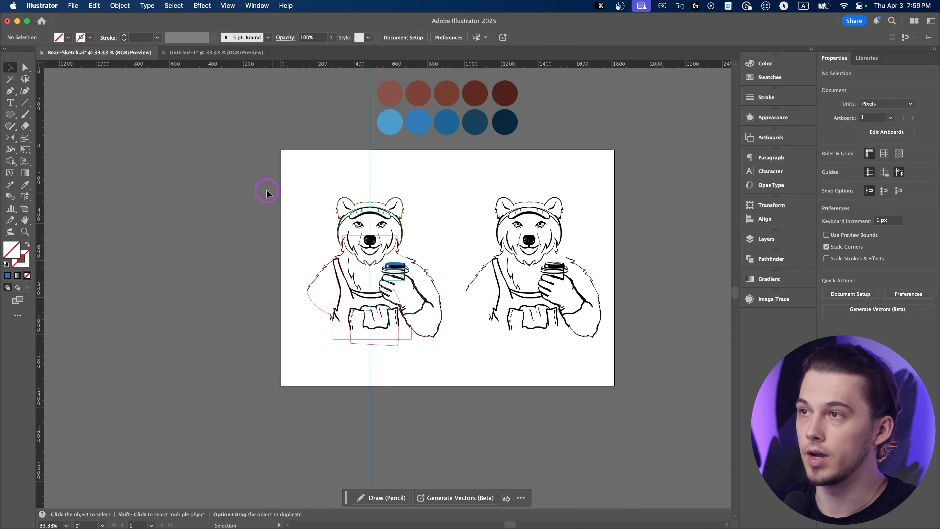
pyautogui.moveTo(287, 230); pyautogui.dragTo(448, 388)
pyautogui.moveTo(426, 326); pyautogui.dragTo(70, 311)
pyautogui.press('space')
pyautogui.moveTo(158, 305); pyautogui.dragTo(323, 297)
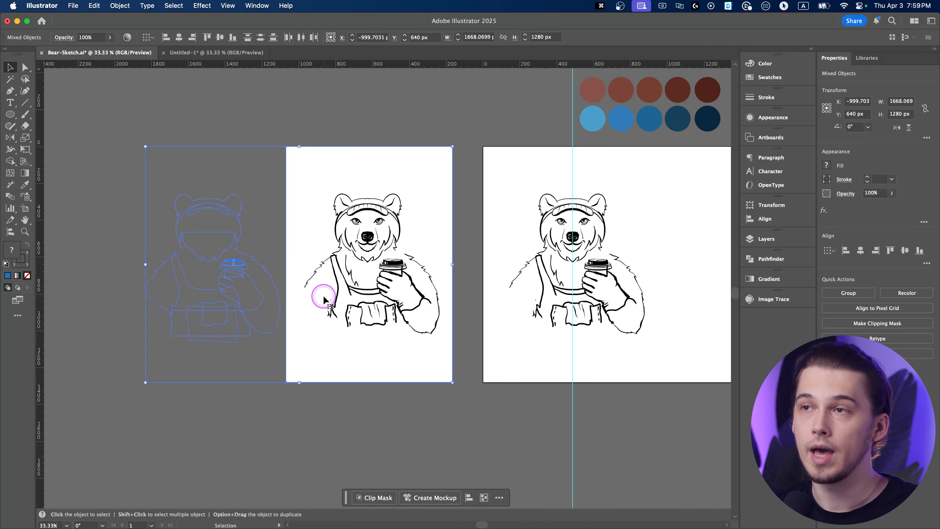